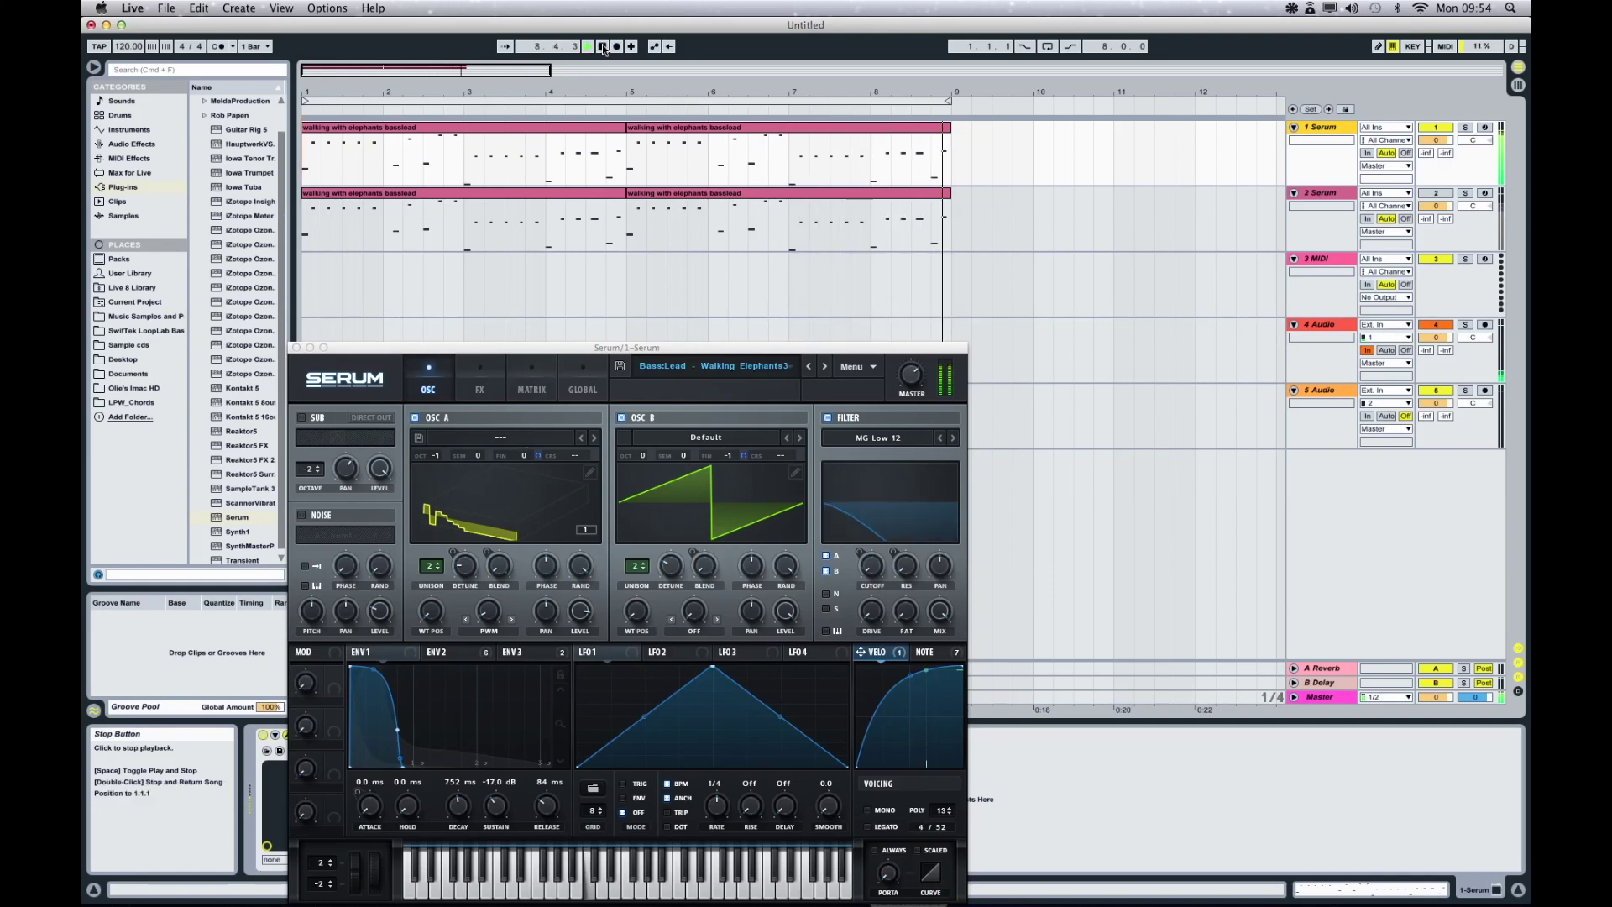
Stop playback, reset the song position to the start, and move the second track's Serum window off the arrangement
left_click(603, 48)
left_click(603, 48)
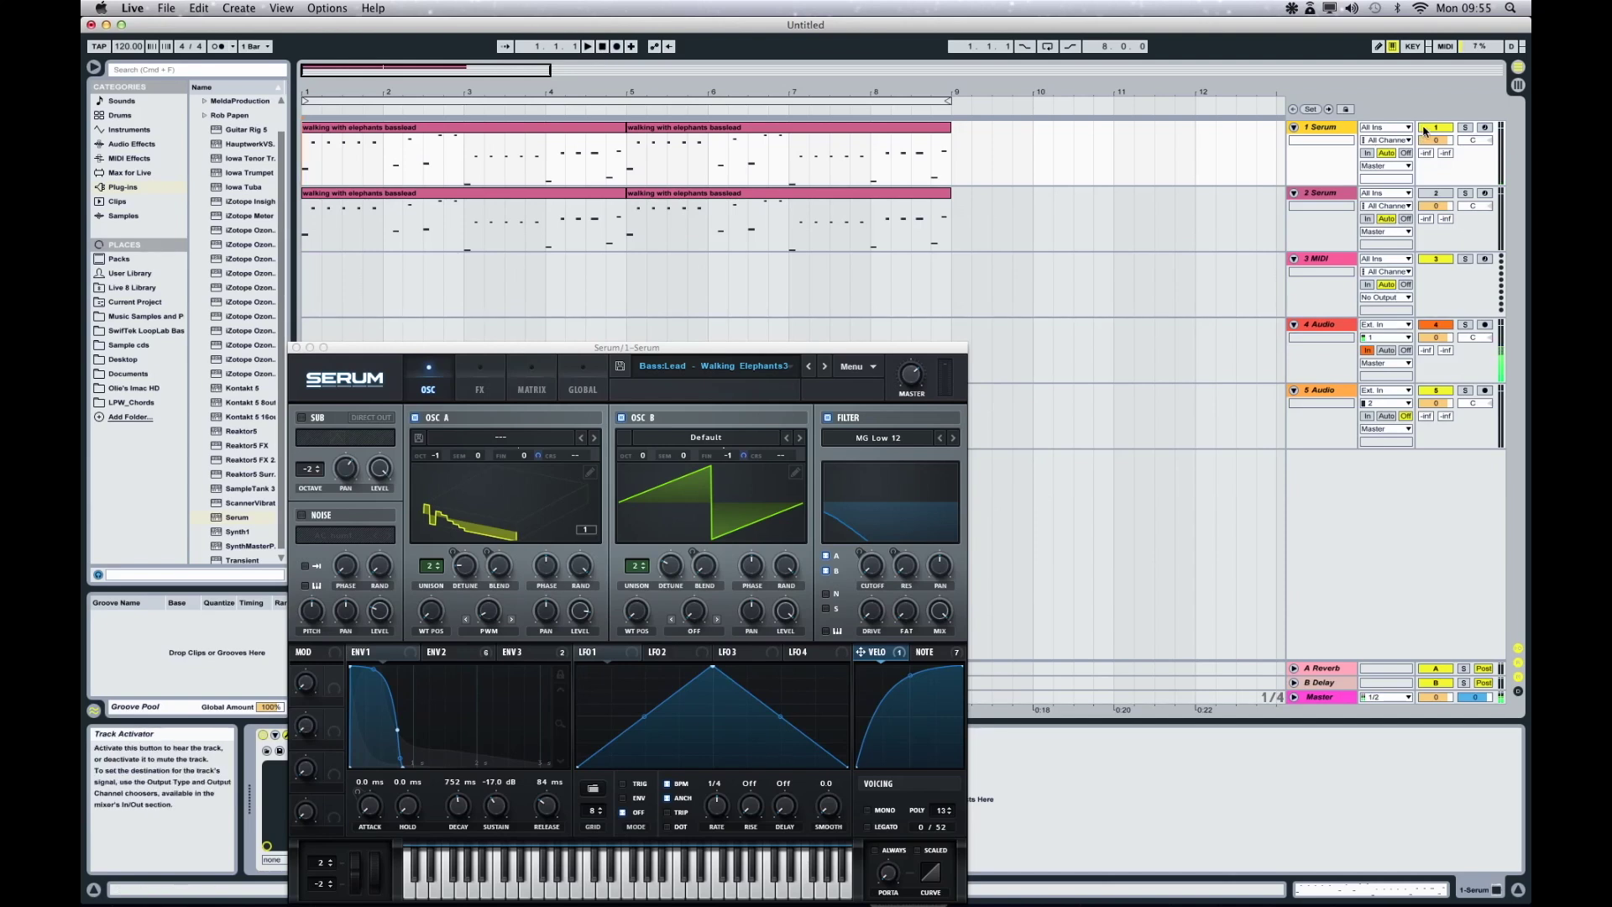
left_click(572, 192)
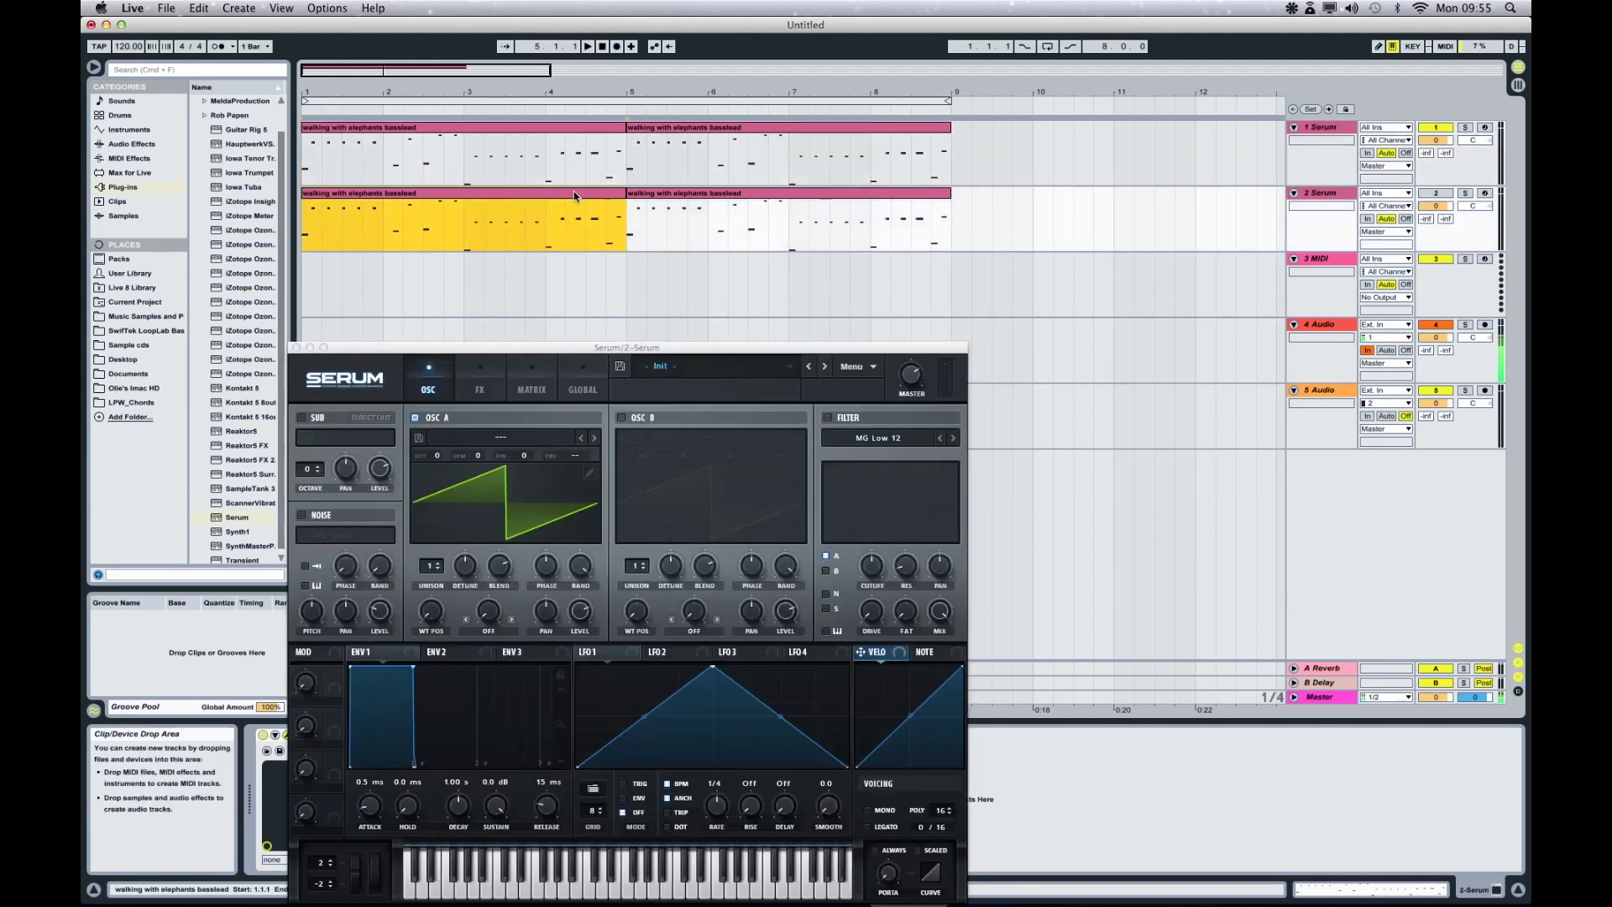
double_click(572, 189)
left_click_drag(677, 352, 960, 879)
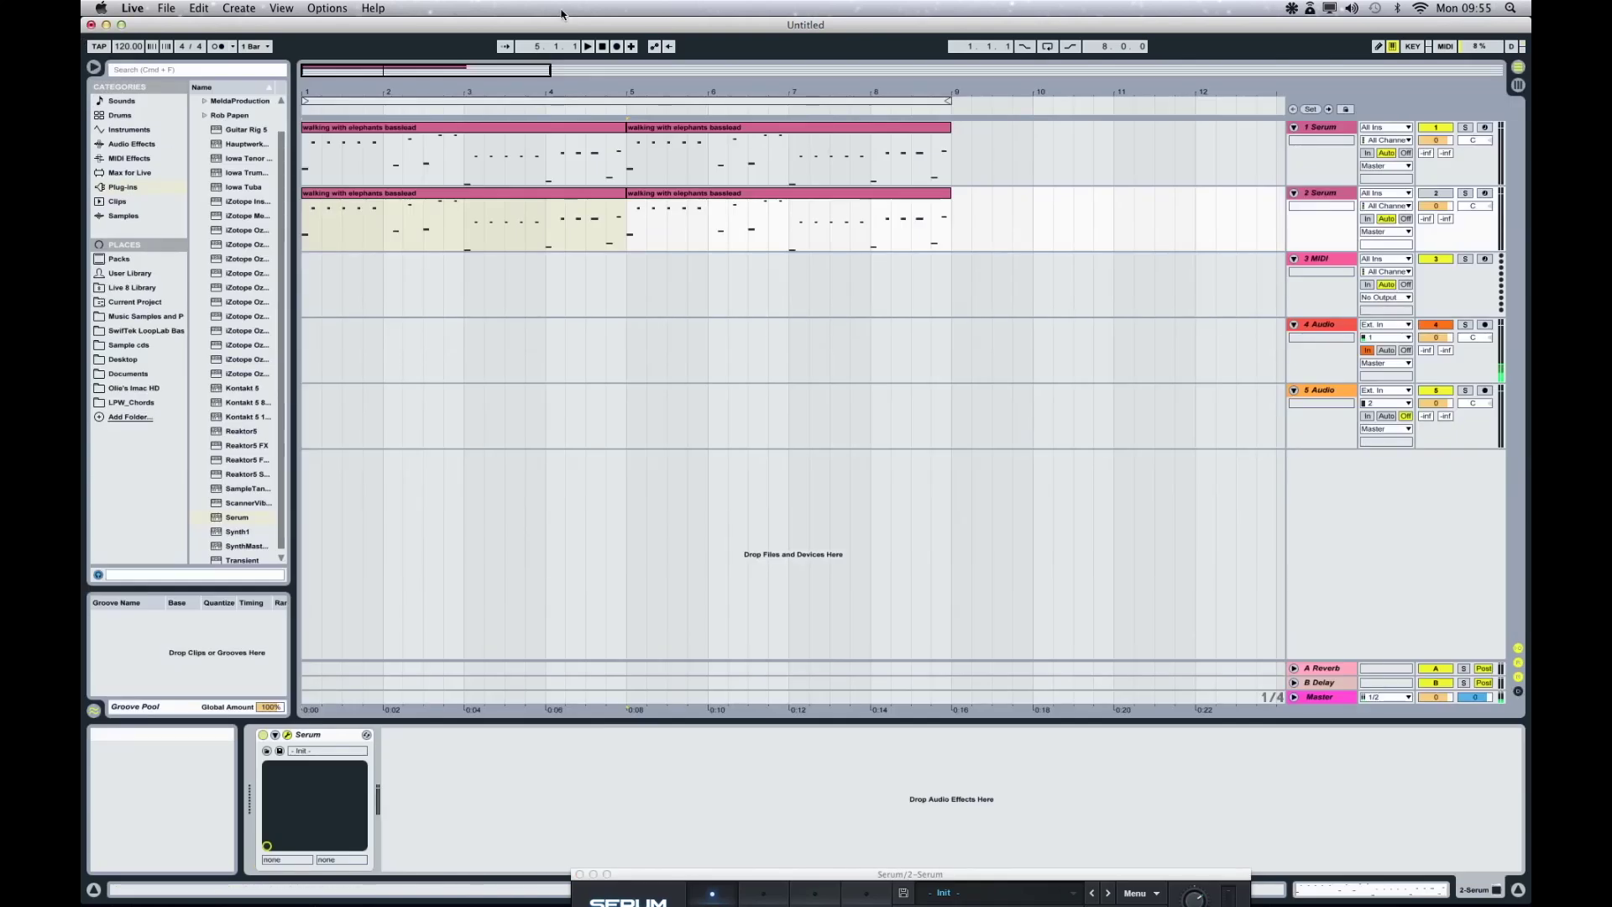
left_click(603, 47)
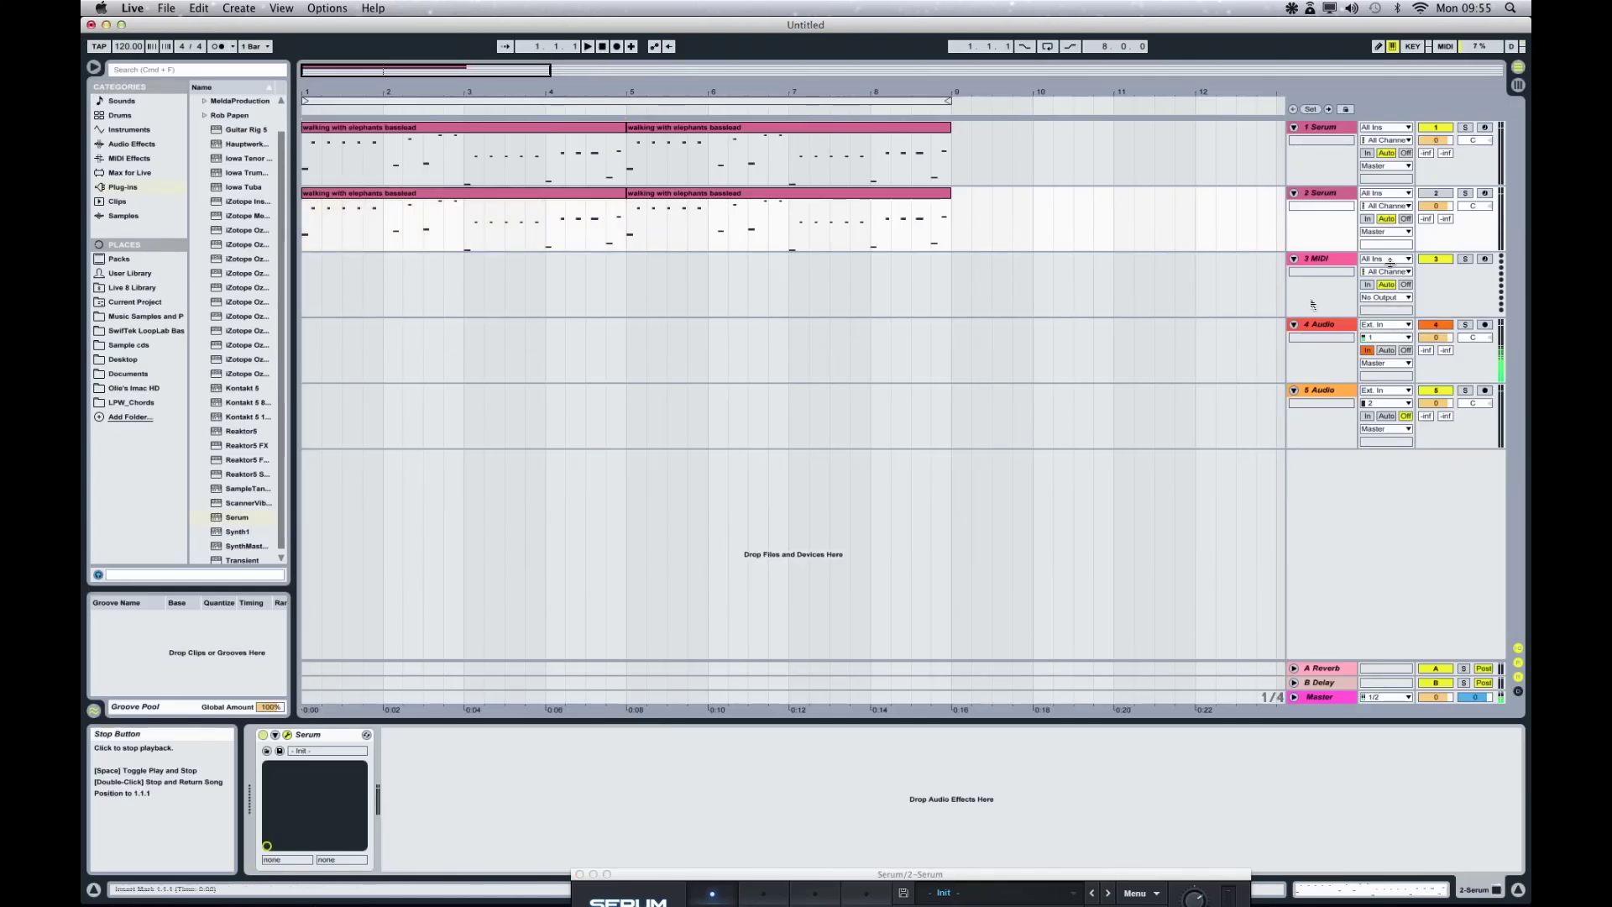
Activate the 2 Serum track, mute the 1 Serum track, and bring the second track's Serum window back into full view
left_click(1436, 195)
left_click(1436, 128)
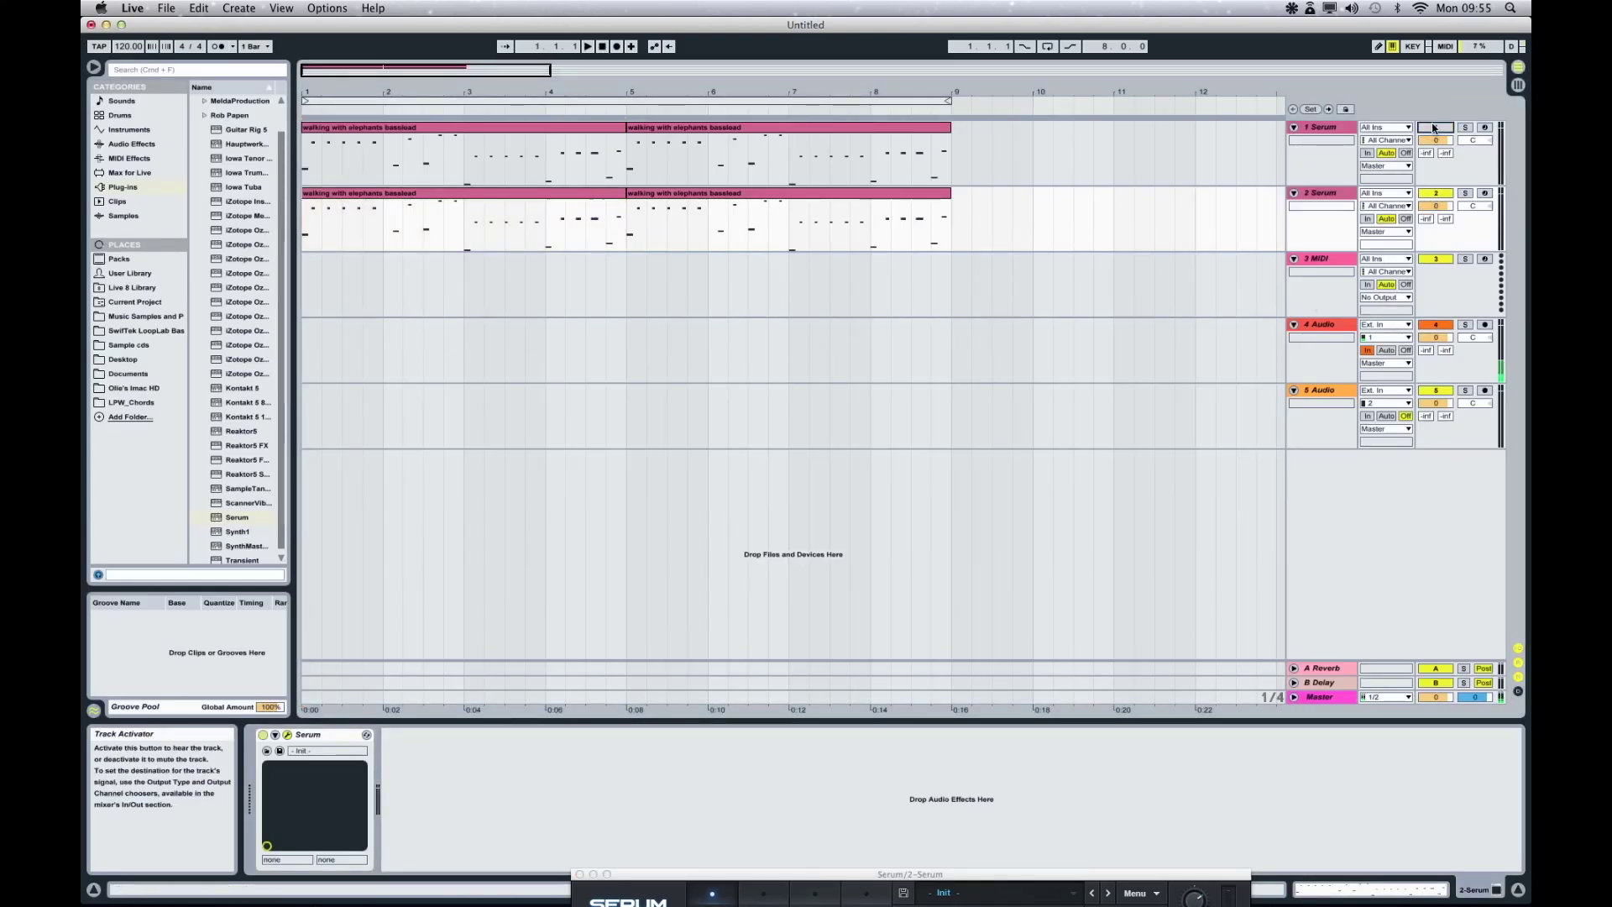
left_click(1340, 195)
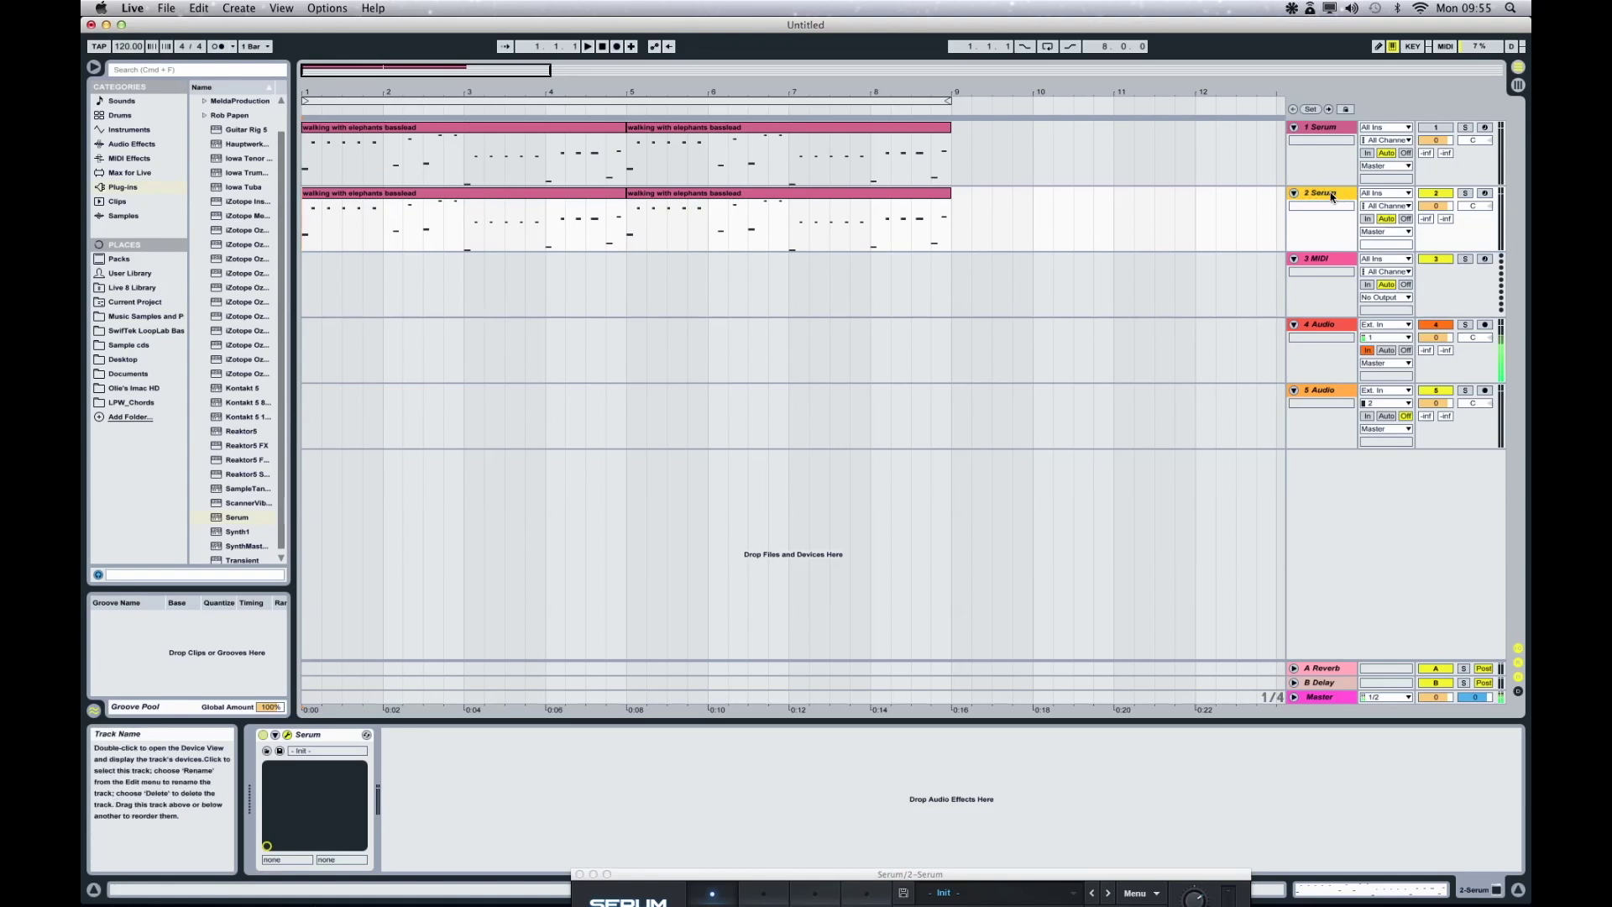
left_click_drag(1093, 874, 1026, 102)
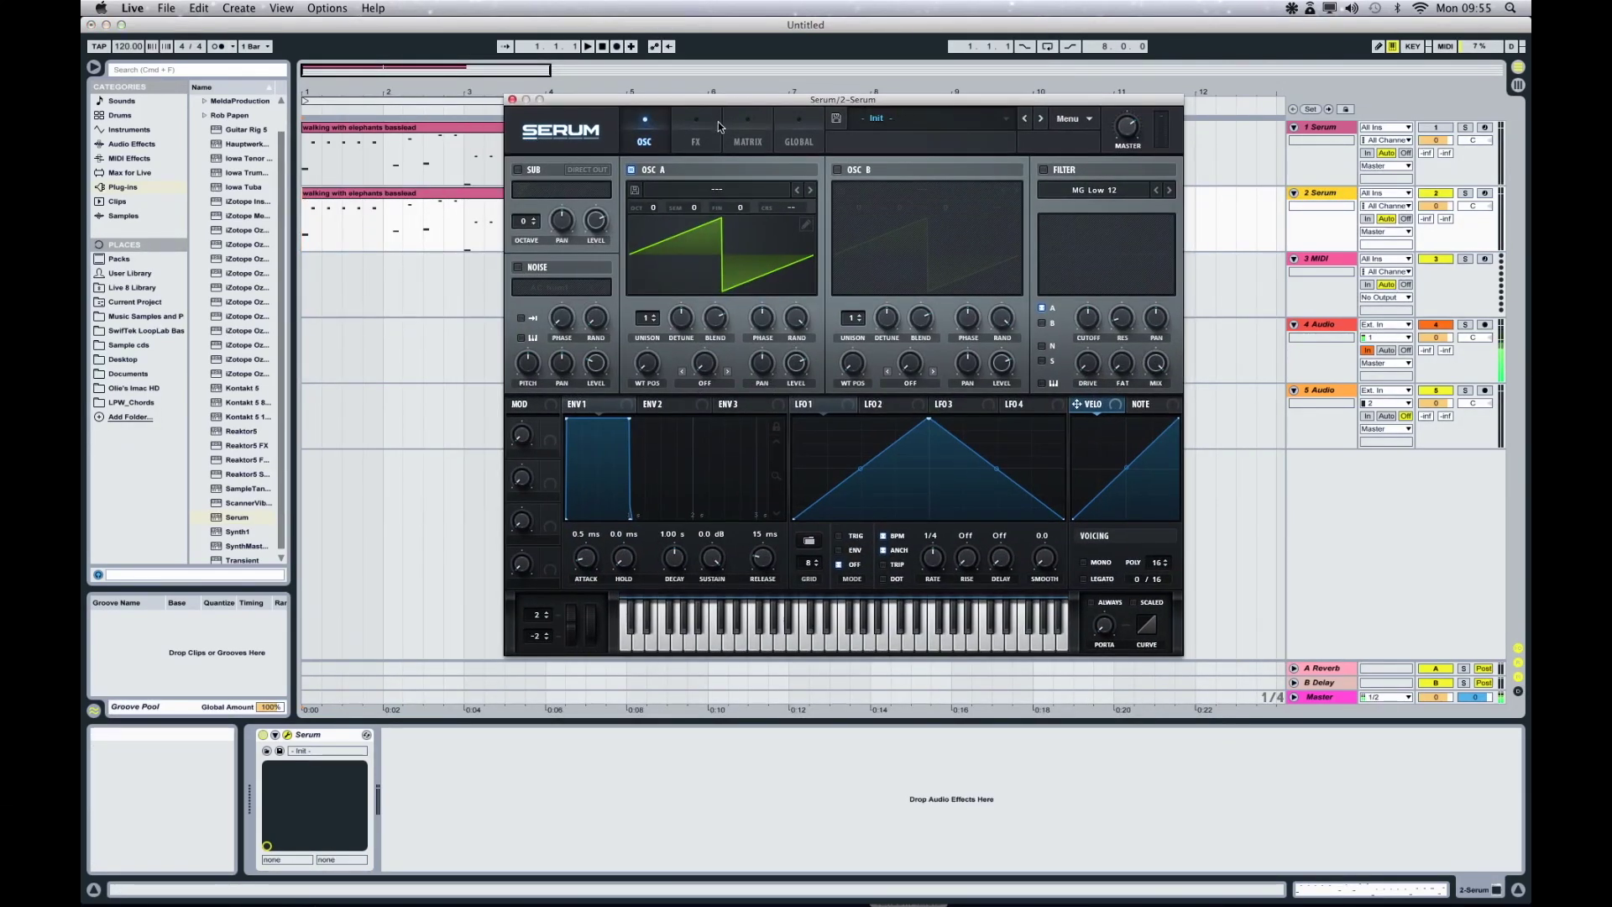
In oscillator A's wavetable editor, set the grid size to 16 and draw four steps: full high, full low, half high, and midline
left_click(806, 225)
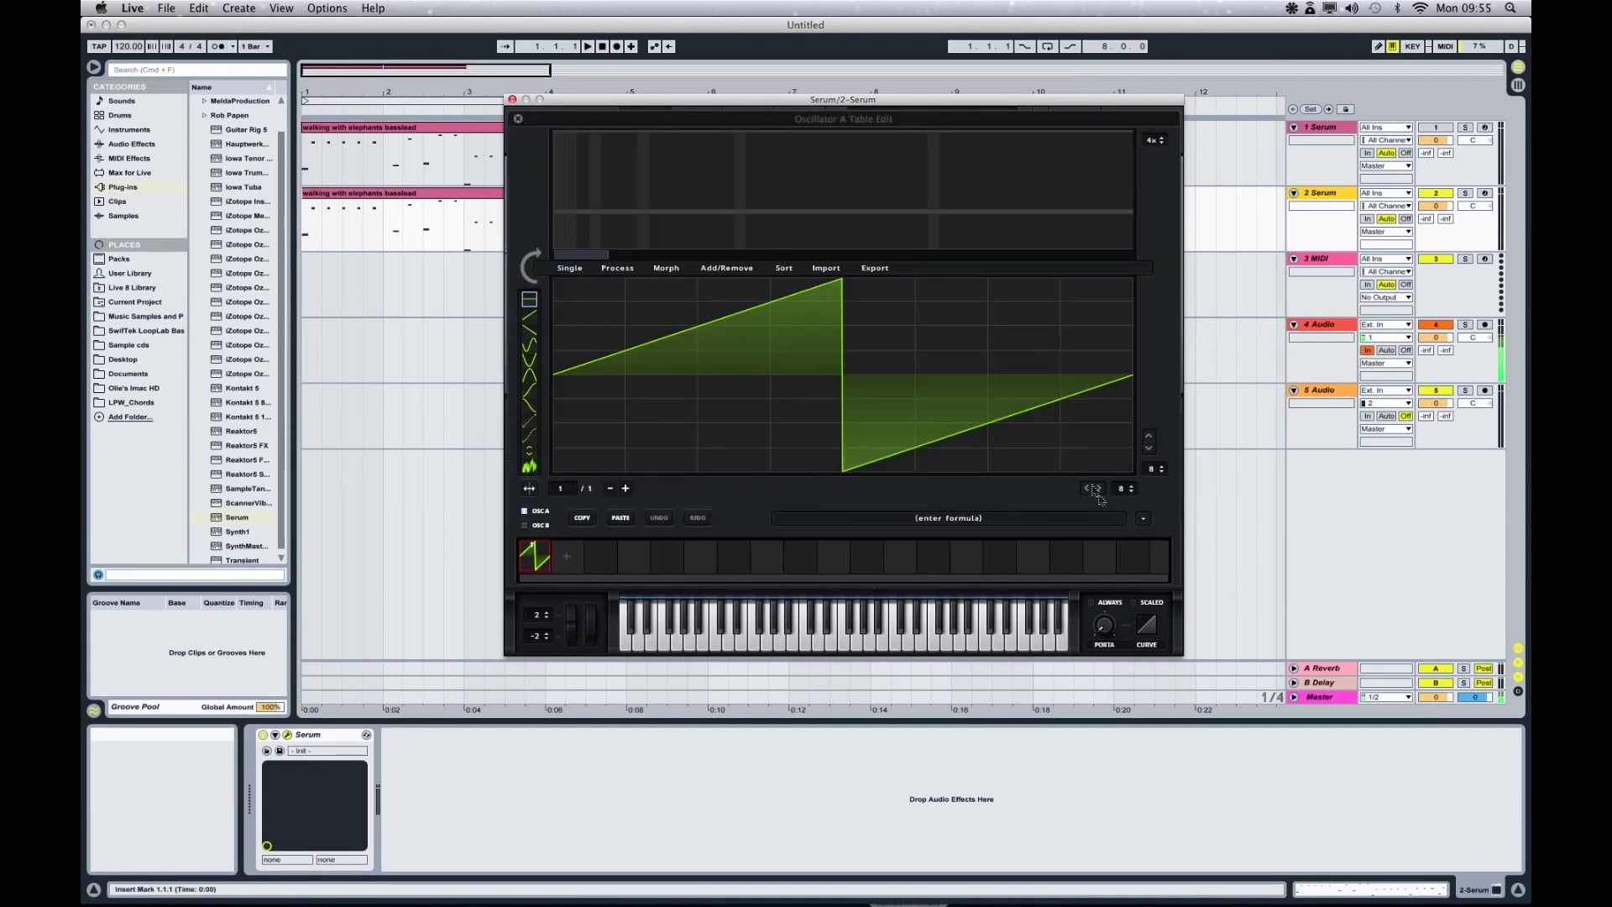
left_click_drag(1119, 489, 1117, 468)
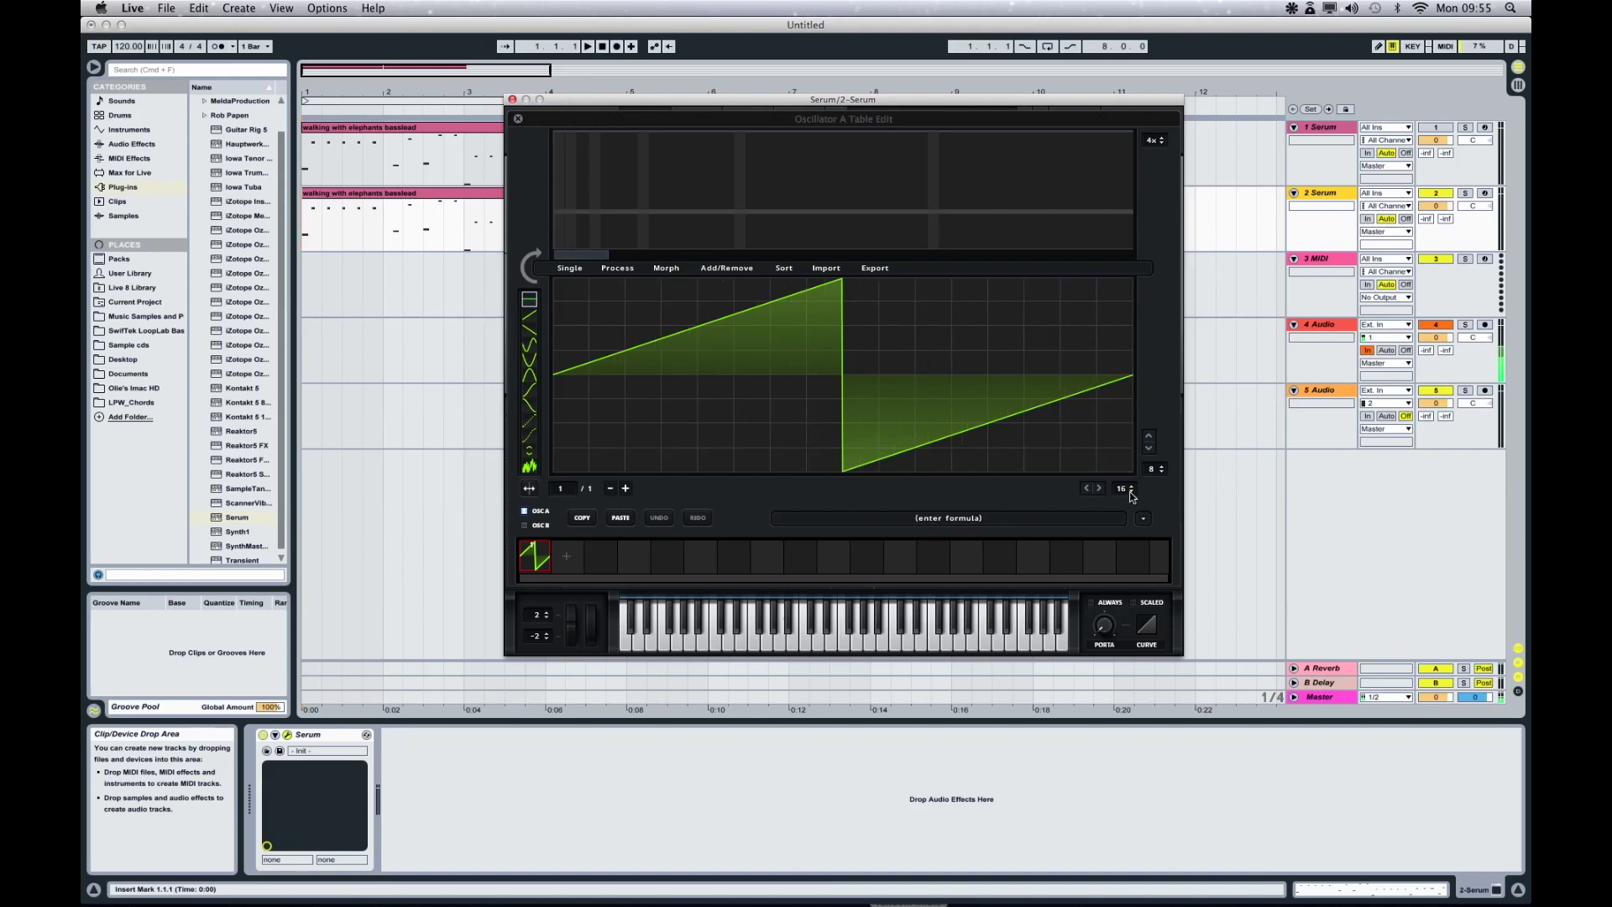
left_click_drag(570, 340, 577, 264)
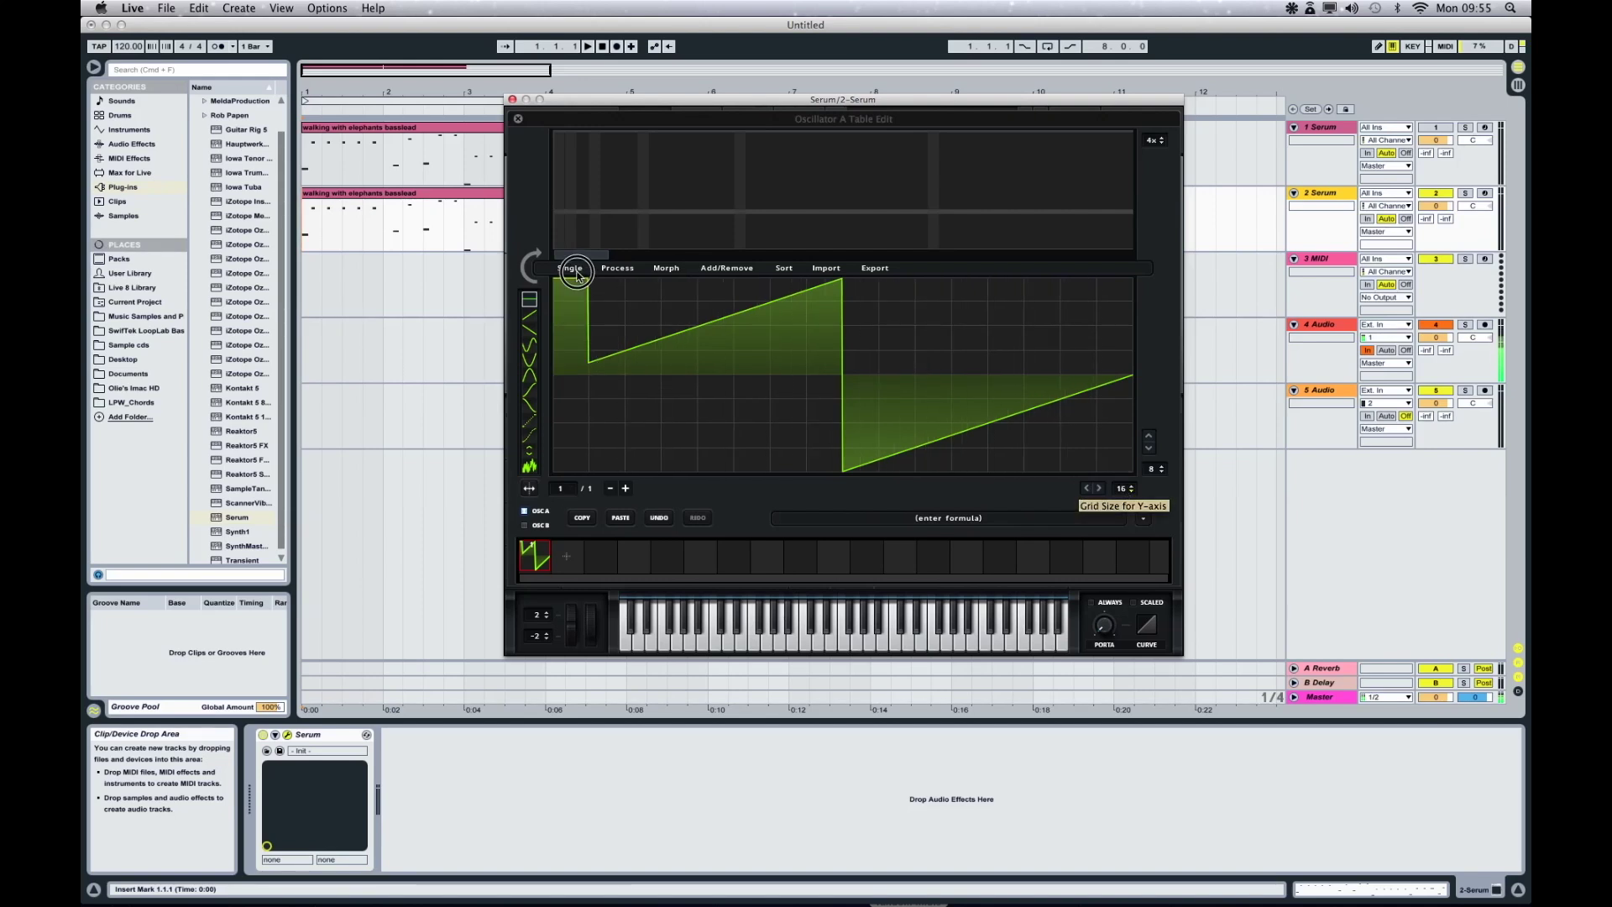
left_click_drag(612, 439, 613, 477)
mouse_move(632, 382)
left_mouse_down()
mouse_move(641, 330)
mouse_move(656, 328)
mouse_move(671, 375)
left_mouse_up()
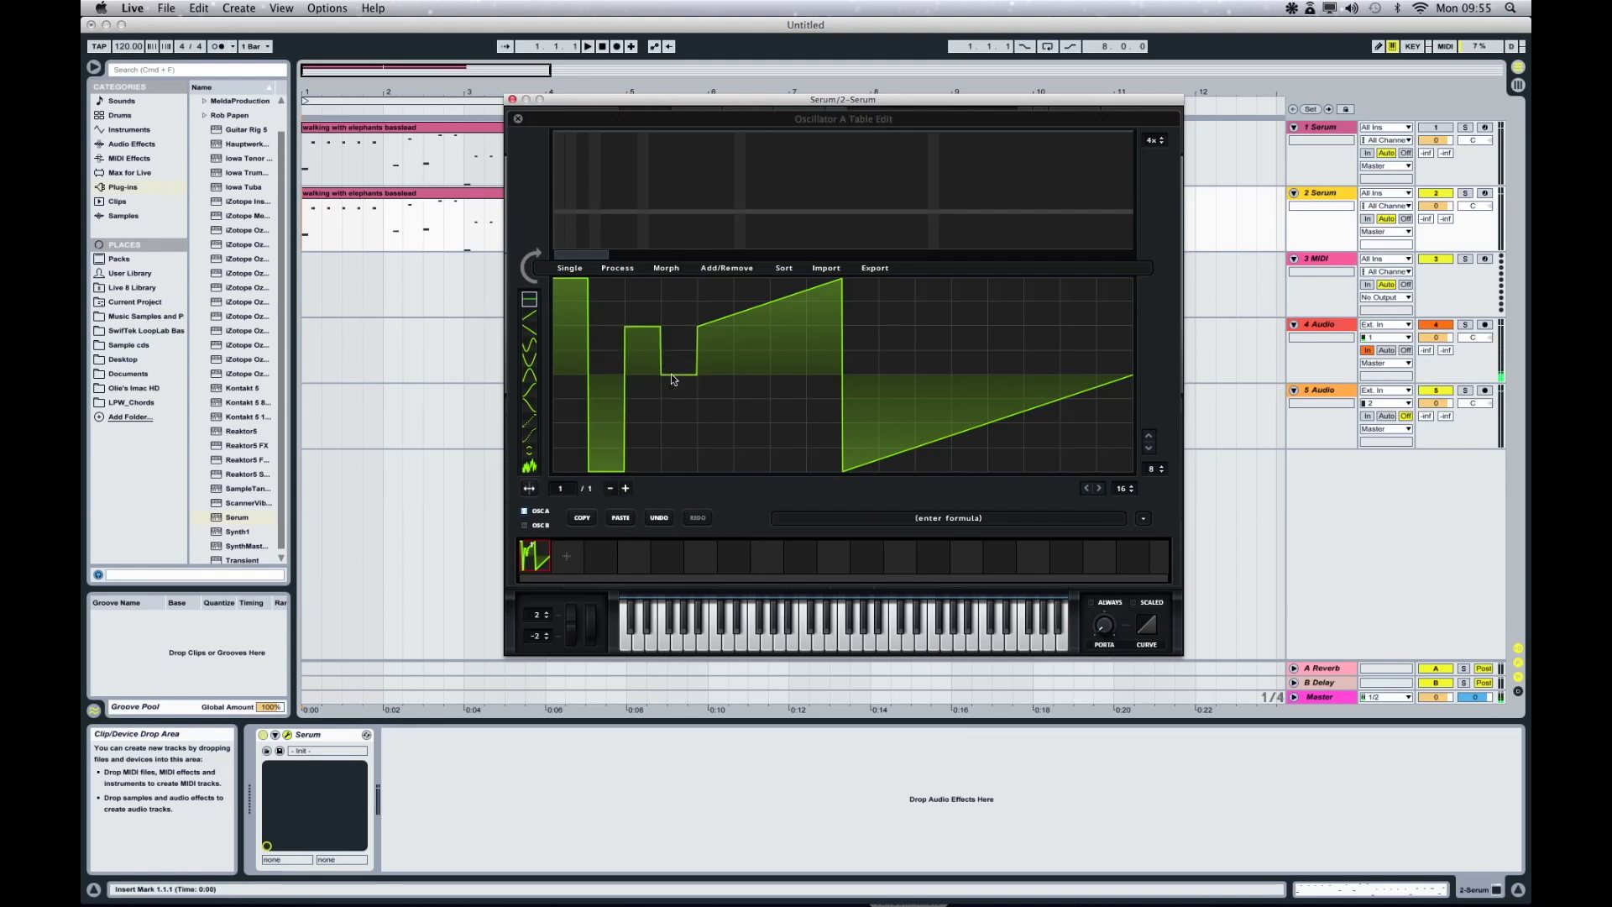
Raise the fourth step one grid unit, draw steps descending one unit each below the midline, flatten the rest at the minimum, and close the wavetable editor
left_click(739, 410)
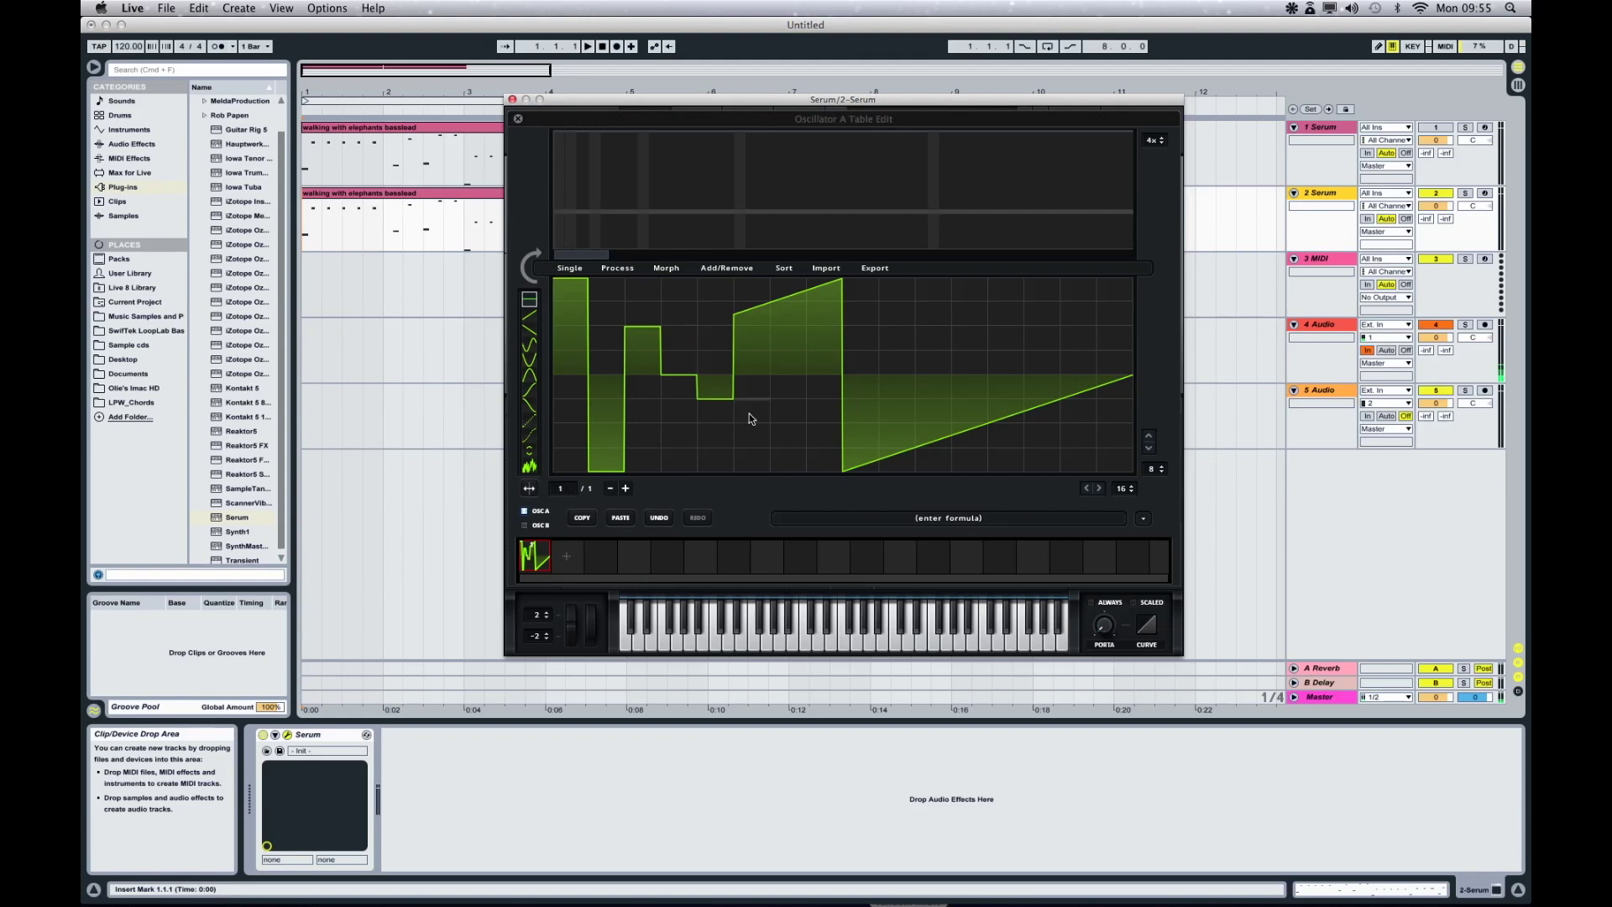
left_click(692, 352)
left_click(753, 423)
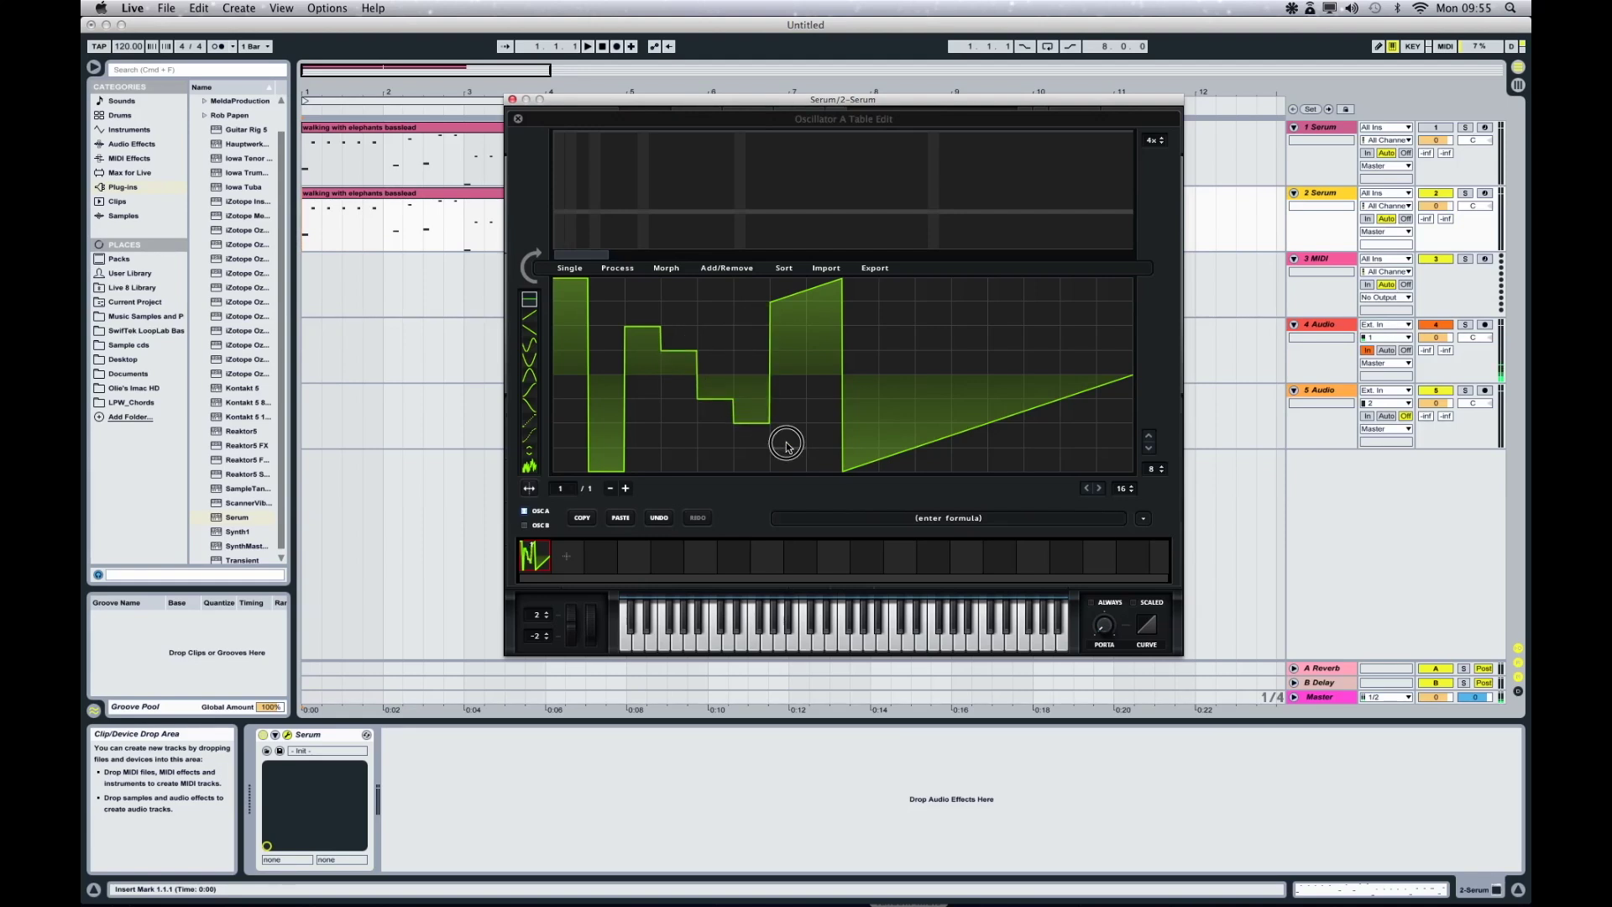
left_click(786, 448)
mouse_move(827, 470)
left_mouse_down()
mouse_move(1143, 484)
mouse_move(1056, 474)
left_mouse_up()
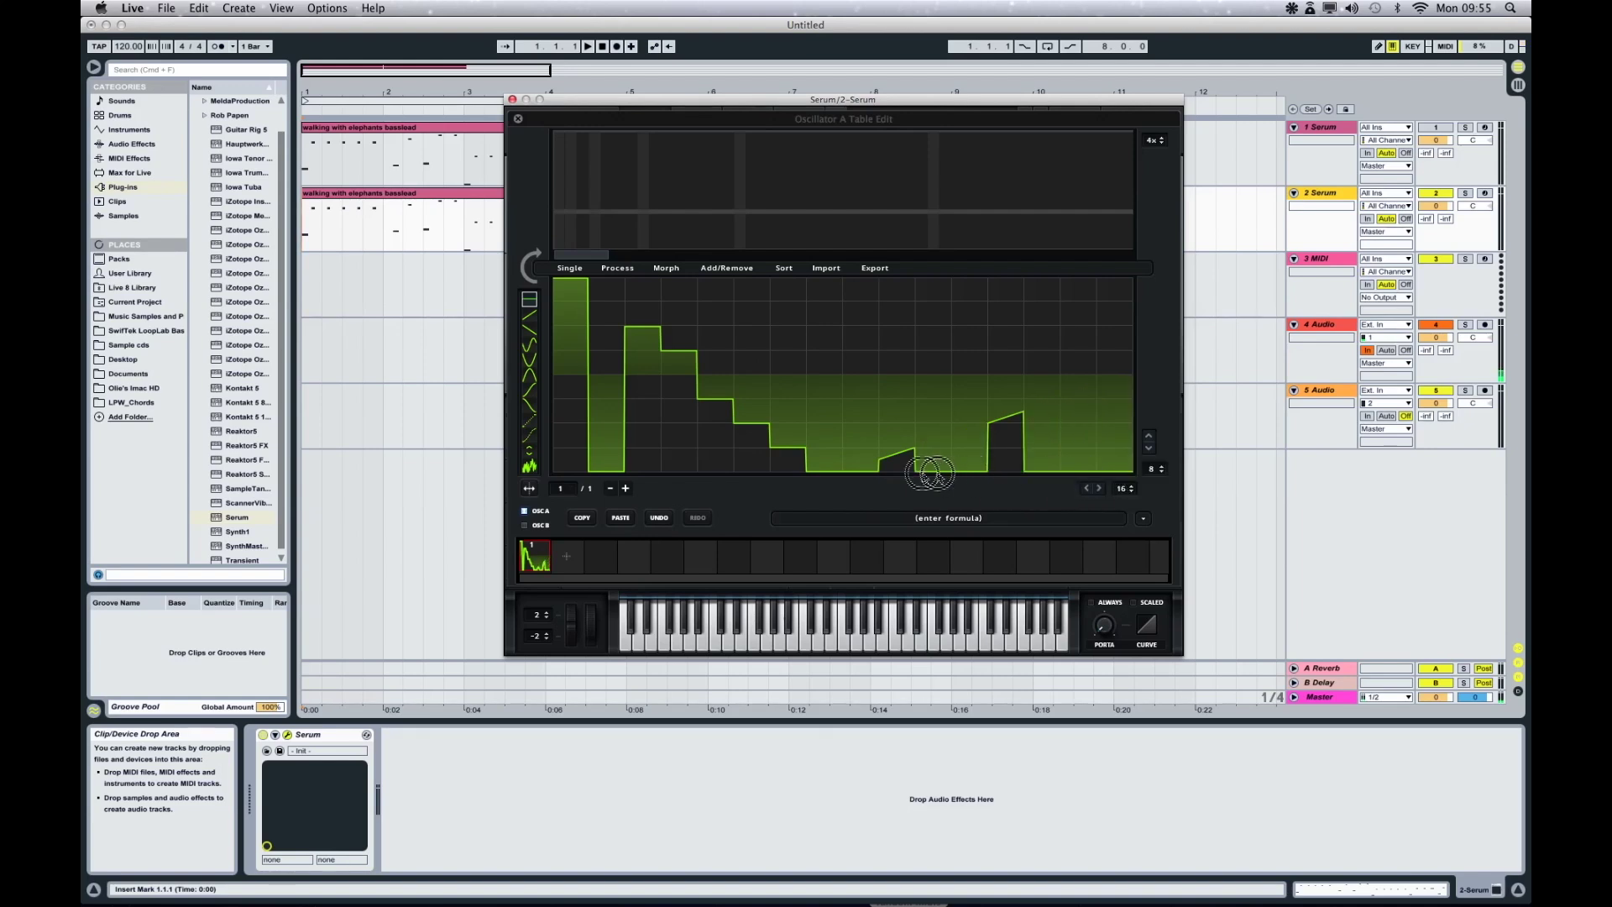
left_click(902, 470)
left_click(1002, 472)
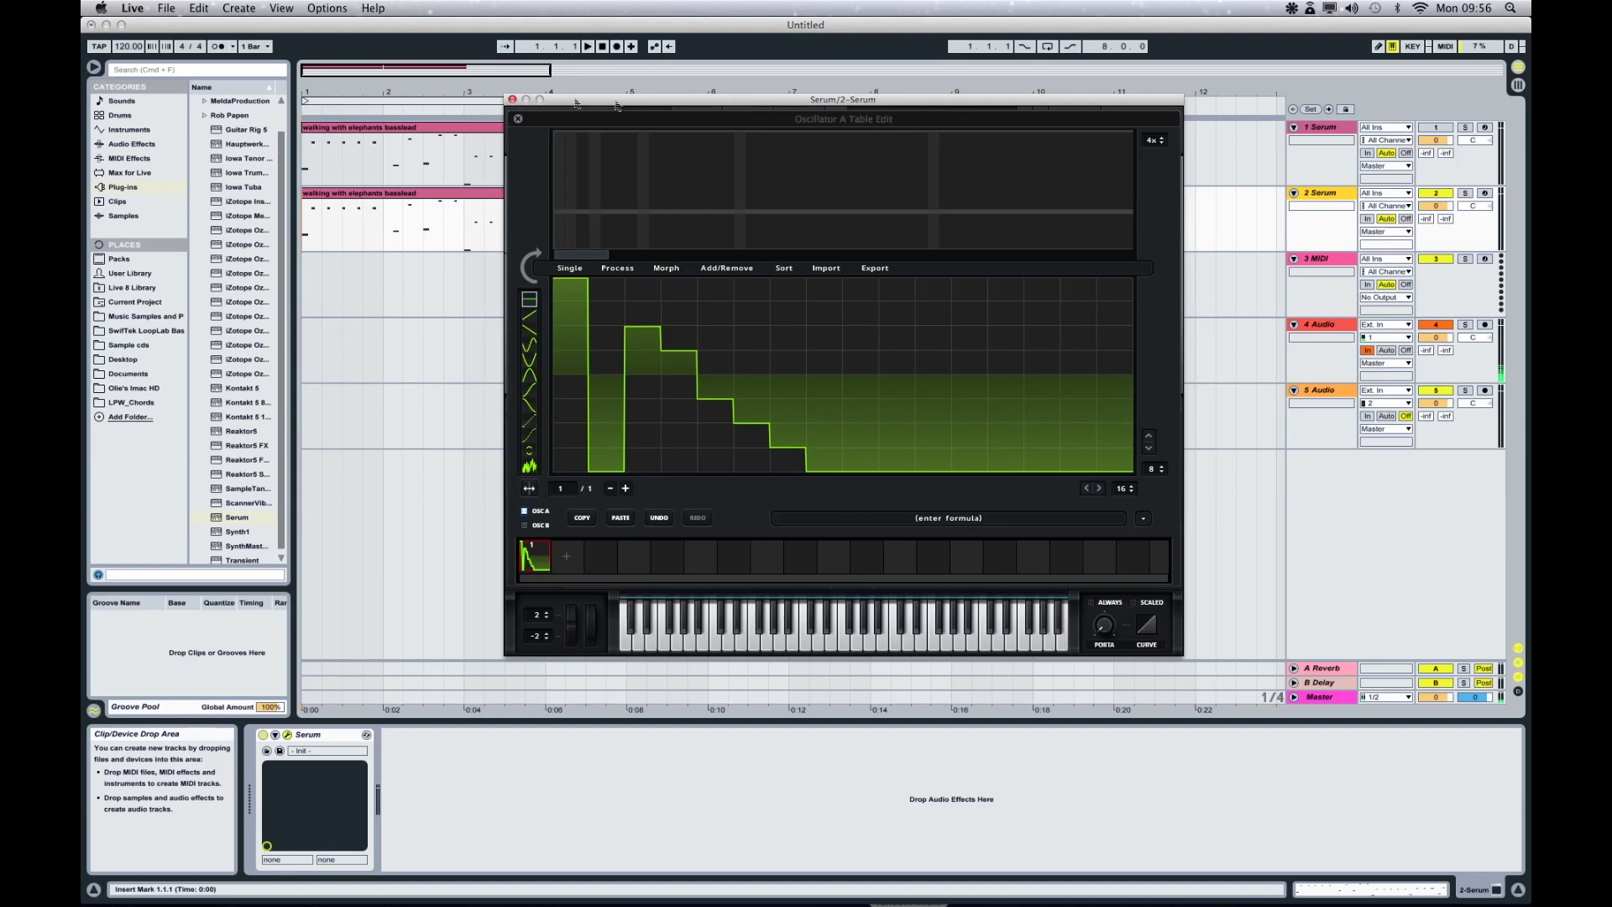
left_click(518, 120)
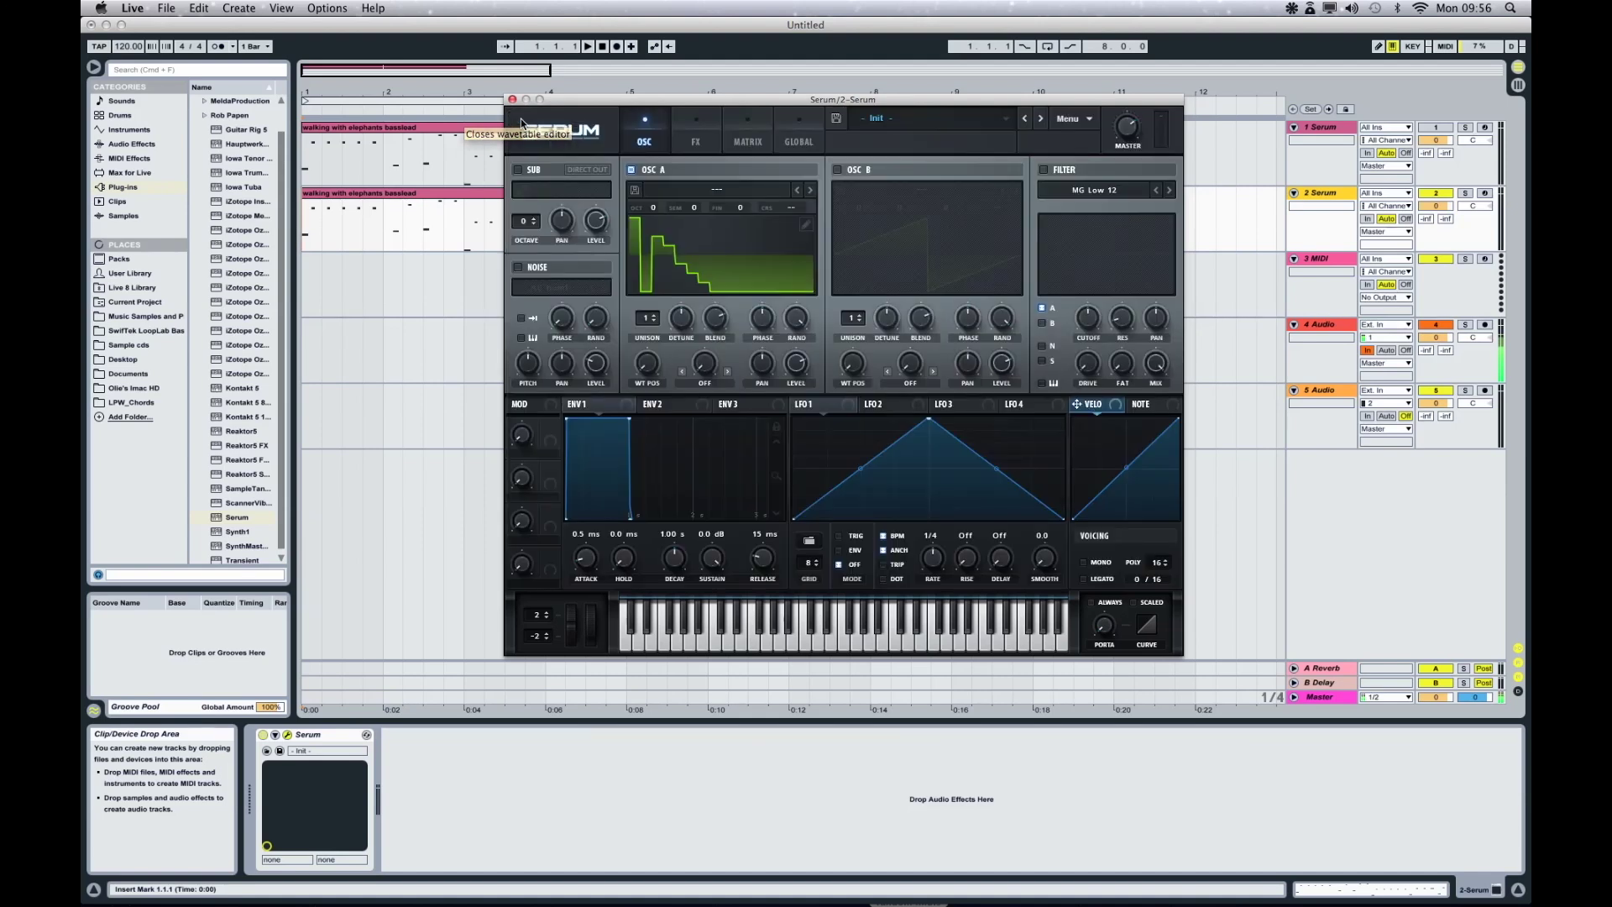
Enable oscillator B, set both oscillators to 2 unison voices, and set oscillator A's octave to -1
left_click(838, 170)
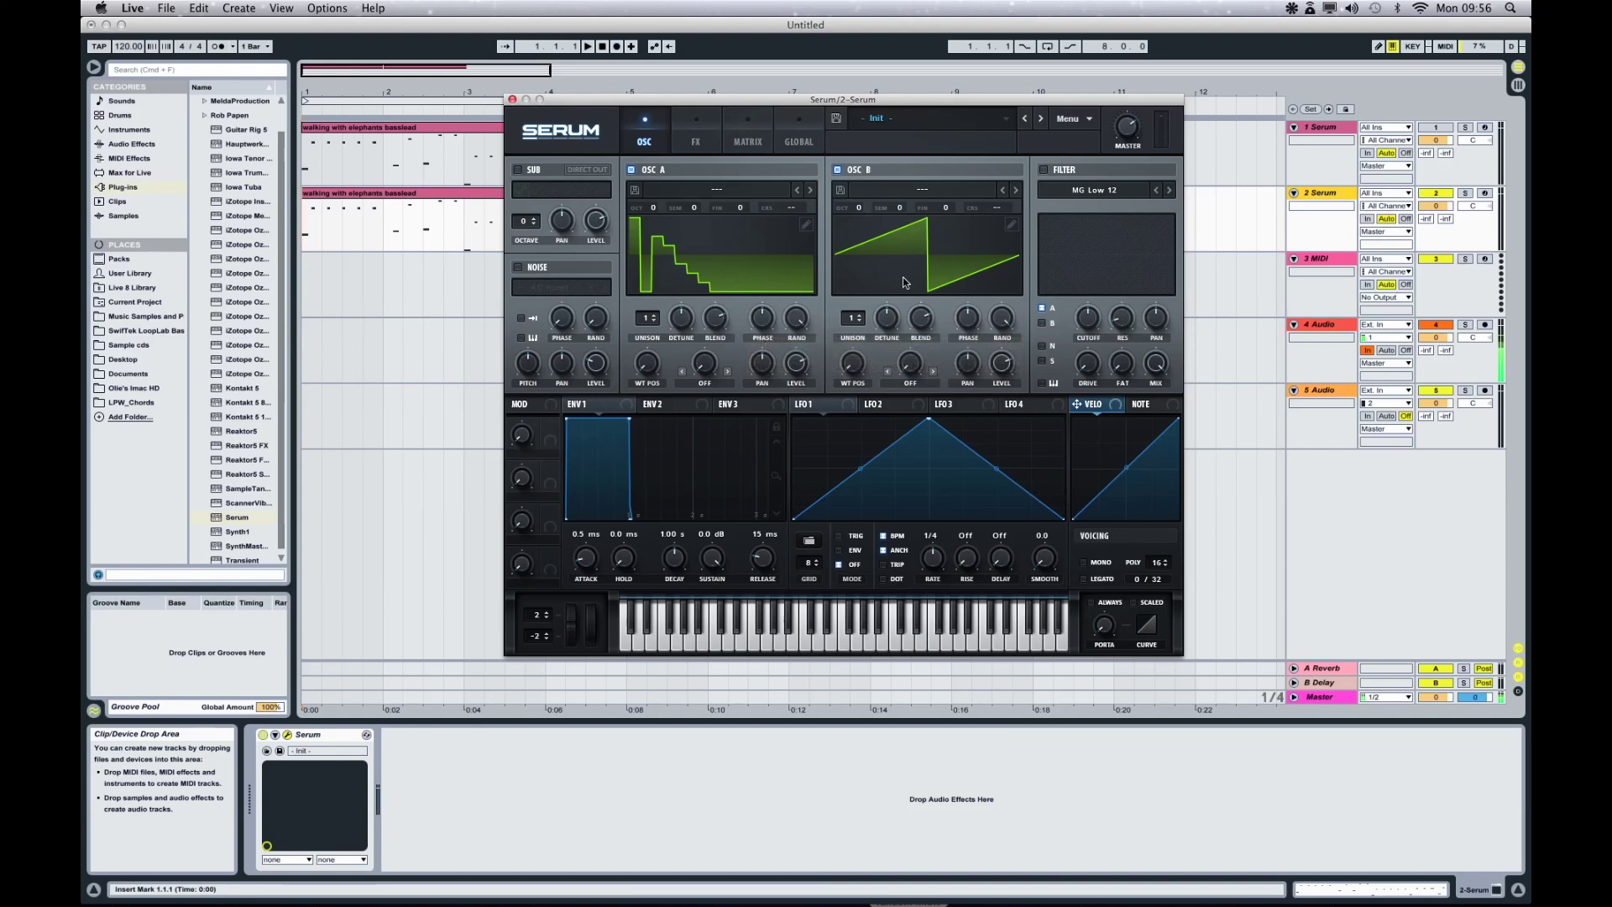
left_click(863, 318)
left_click(657, 316)
Enable the MG Low 12 filter, lower its cutoff, set resonance to 0%, and route oscillator B through it
left_click(1044, 170)
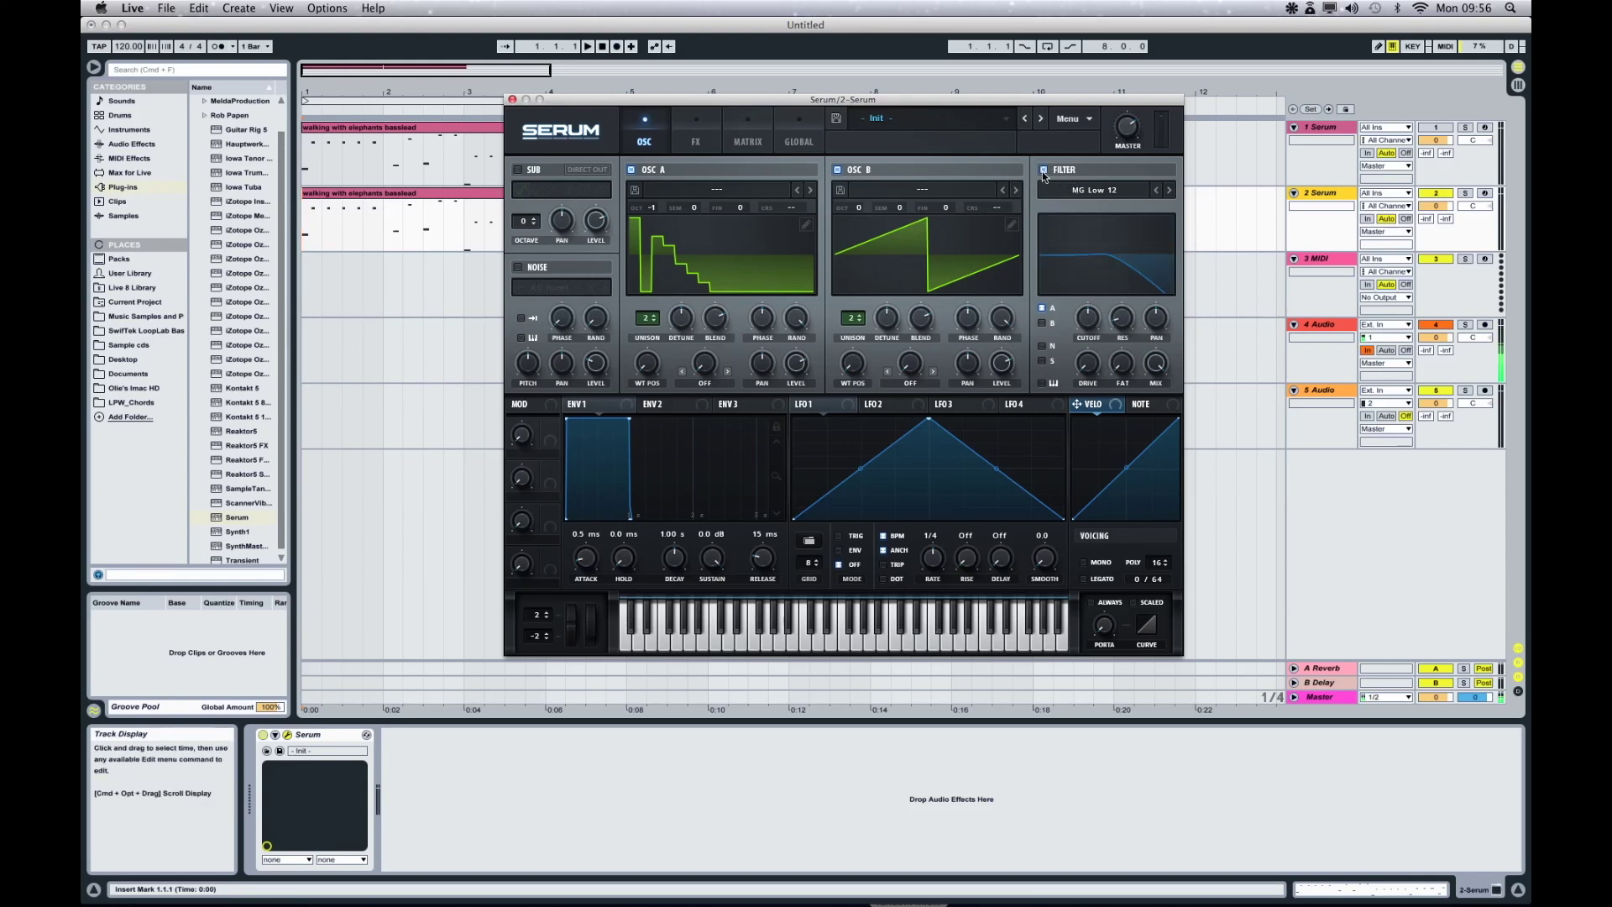
left_click_drag(1089, 319, 1134, 488)
left_click_drag(1124, 329, 1158, 438)
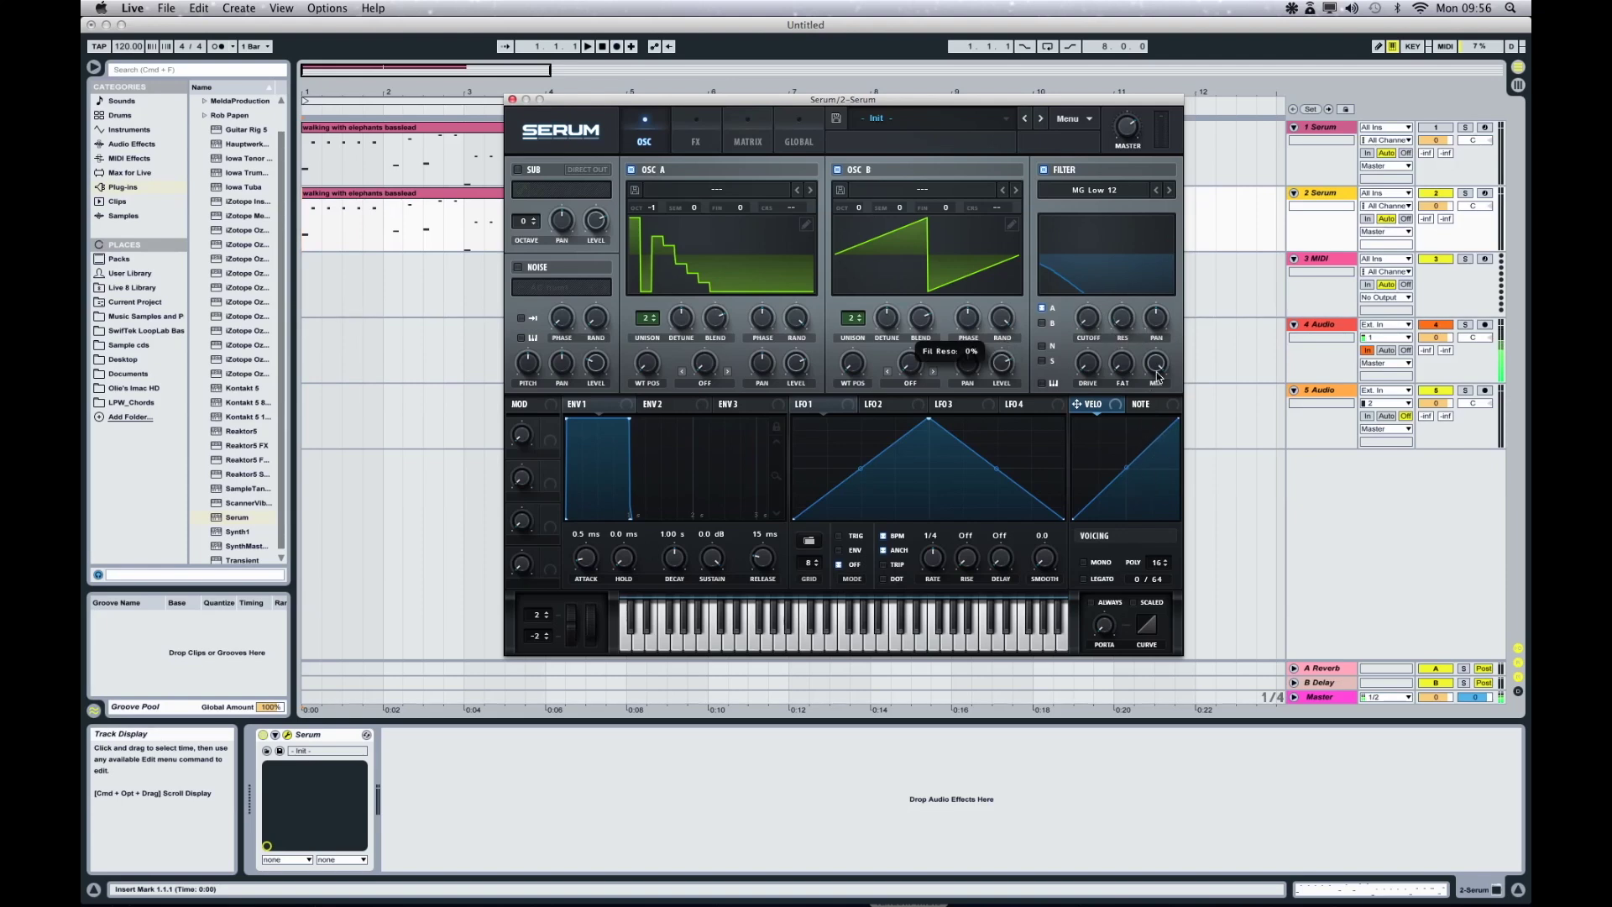
left_click(1043, 324)
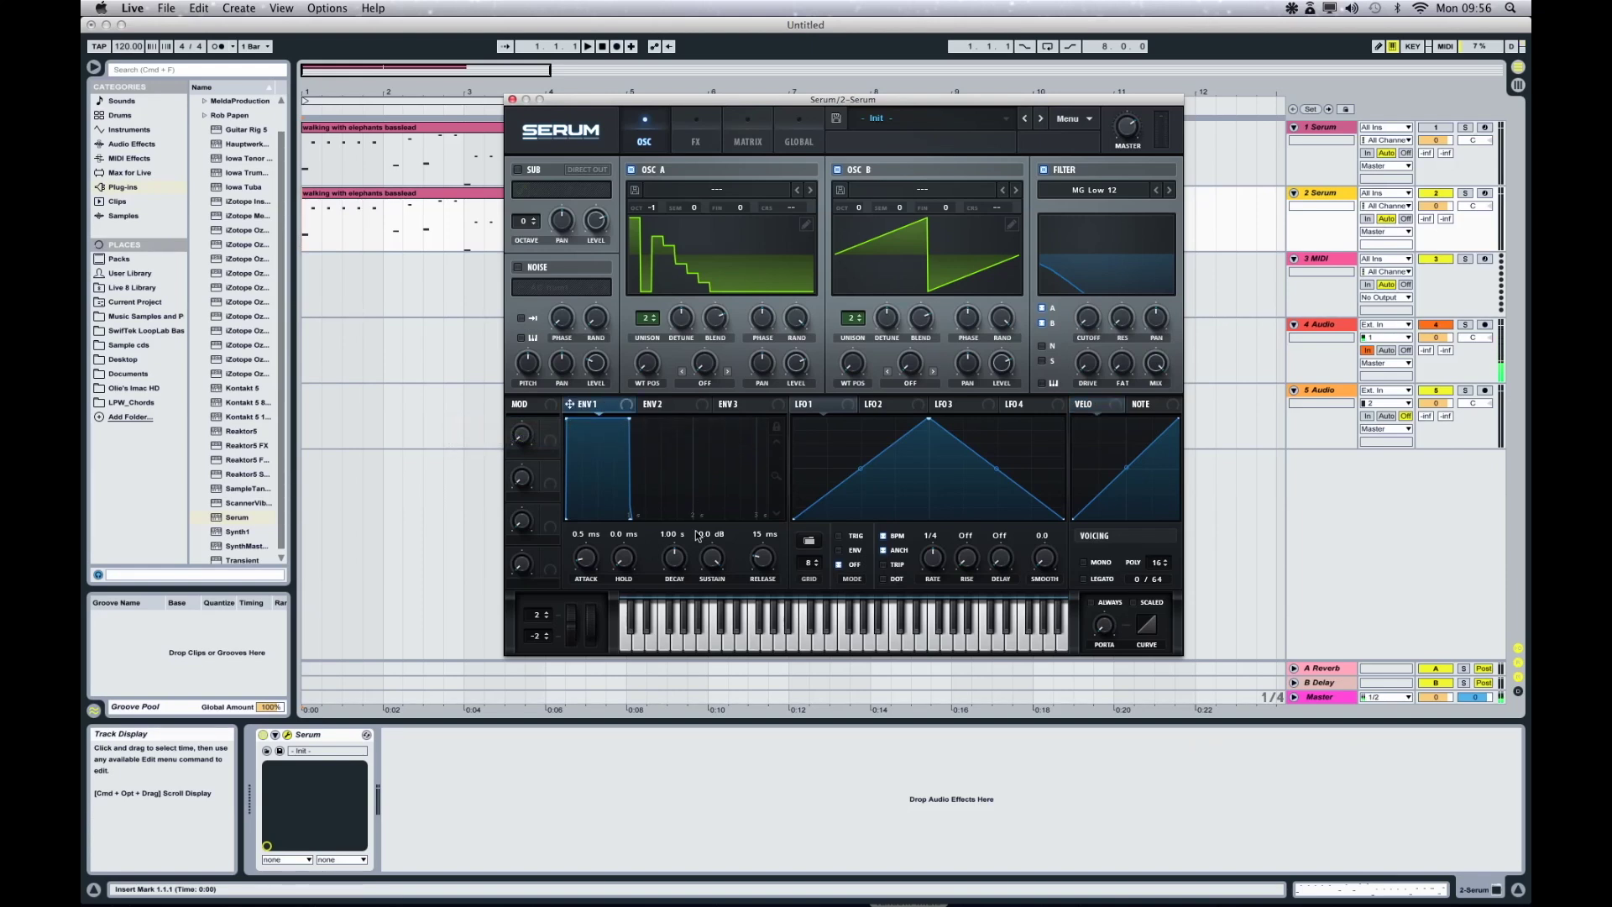
Shape Envelope 1 with 0.0 ms attack, 746 ms decay, -16.9 dB sustain, 81 ms release and an outward-bowed decay curve
left_click_drag(588, 561, 600, 601)
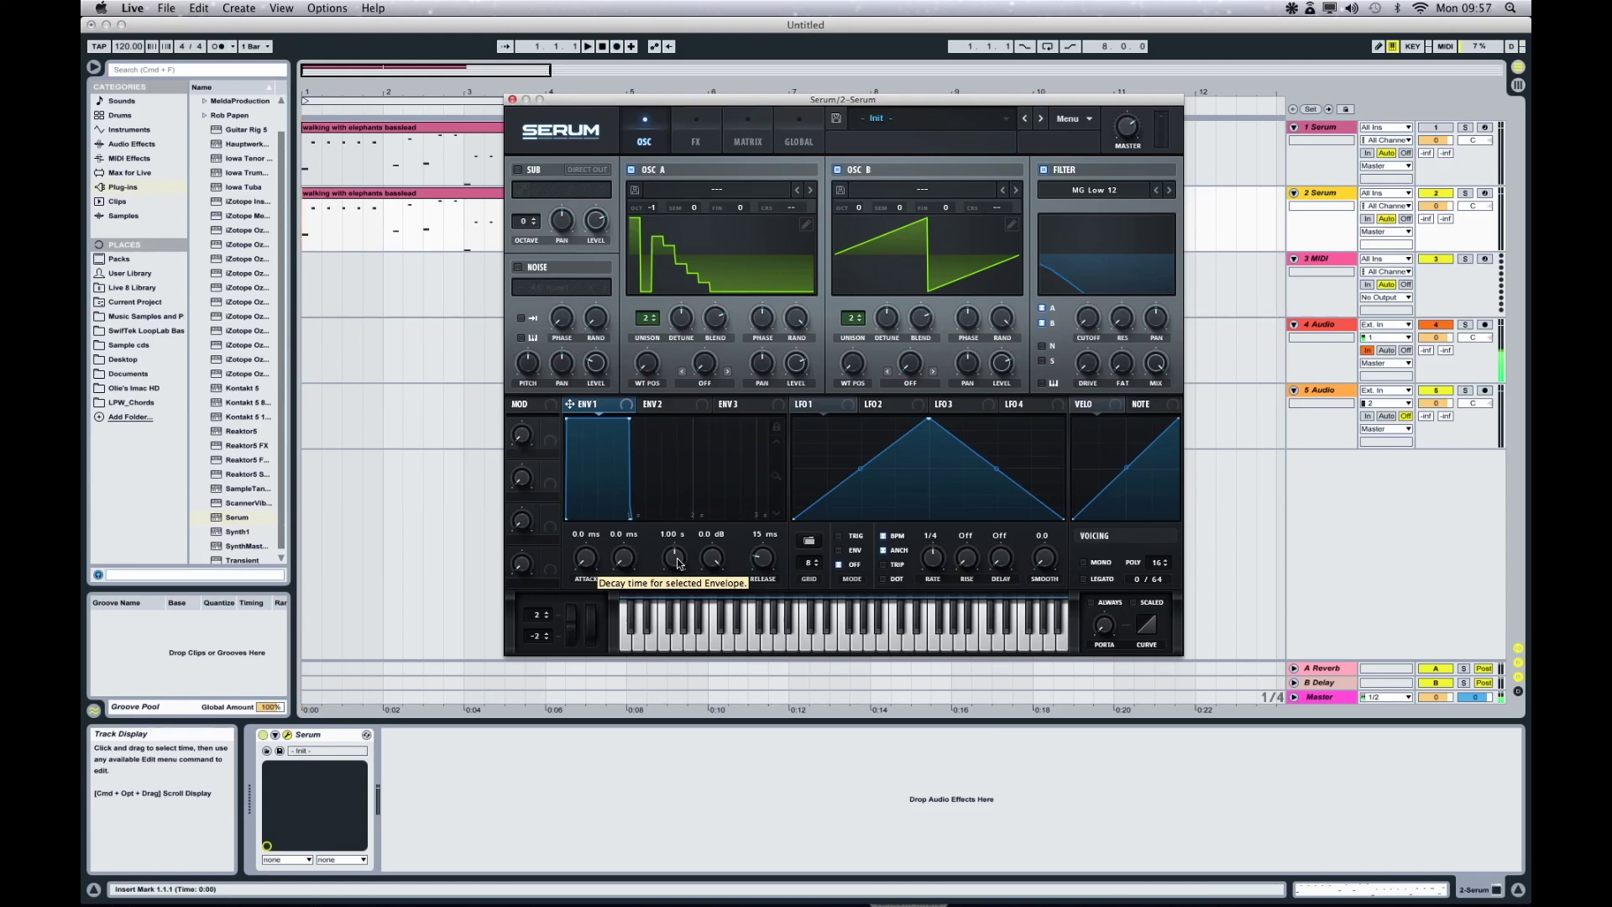
left_click_drag(677, 561, 716, 683)
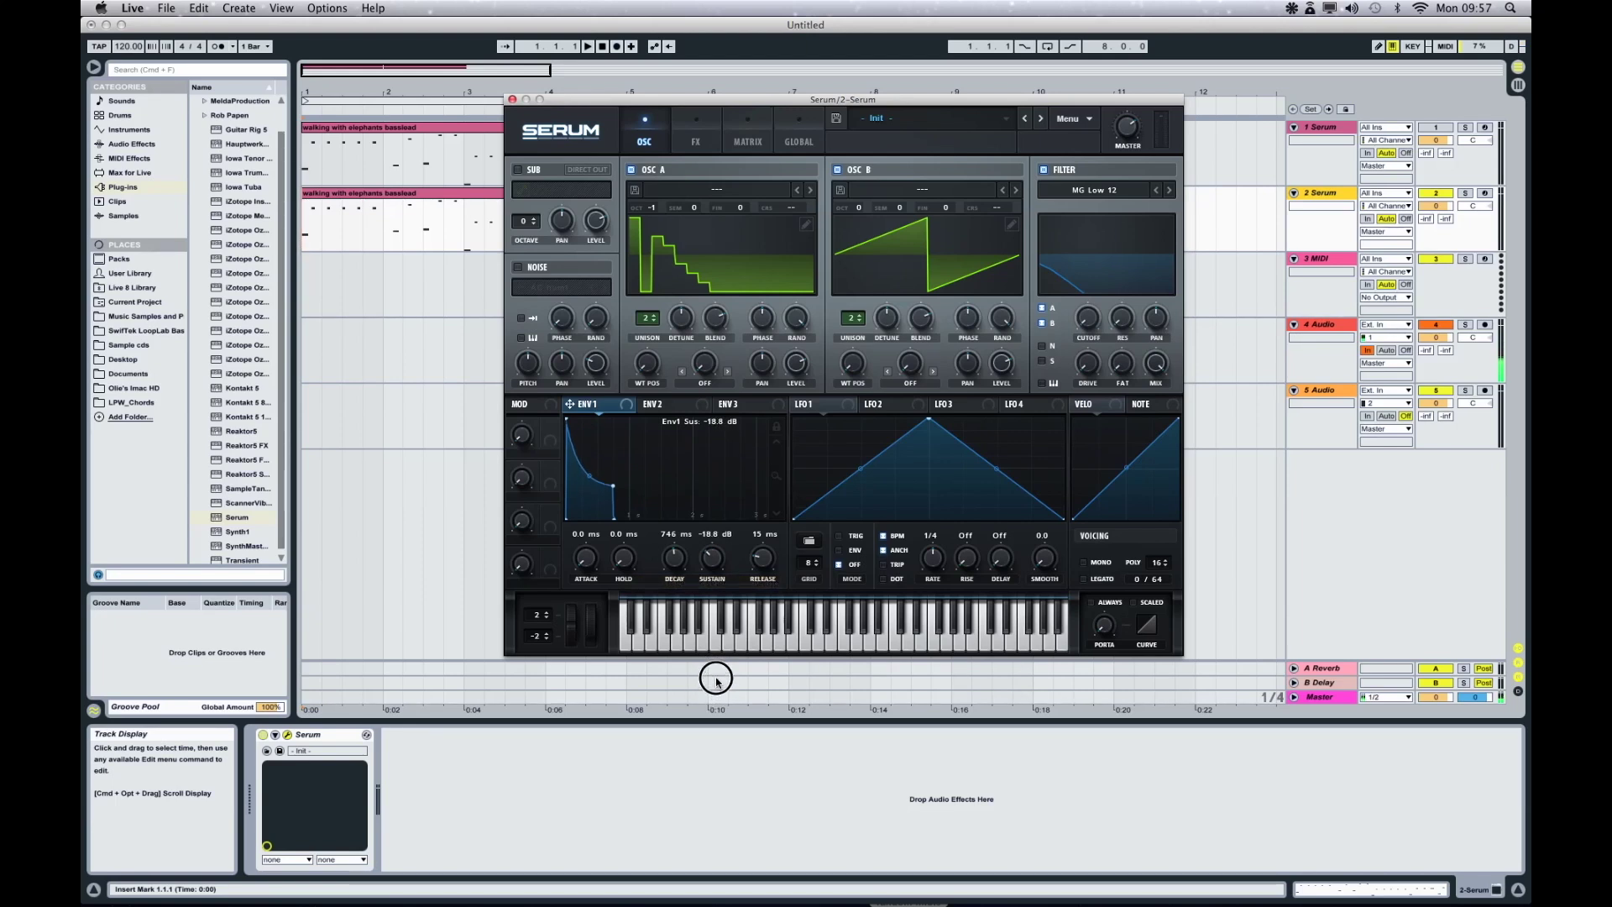
left_click_drag(717, 680, 720, 677)
left_click_drag(763, 570, 768, 550)
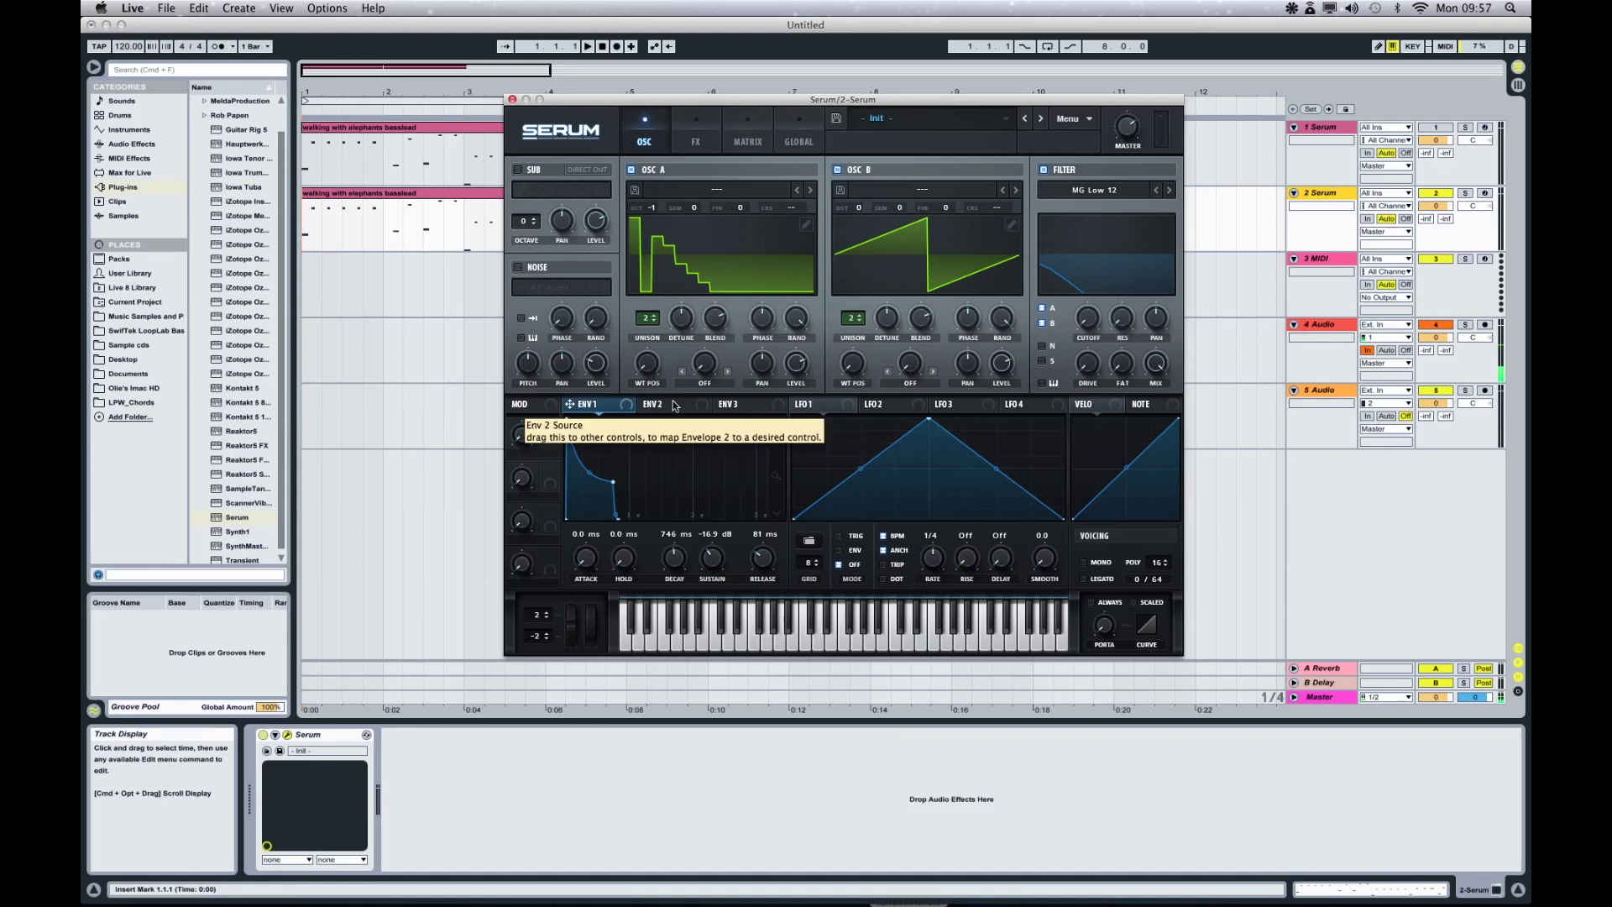
left_click_drag(587, 406, 589, 411)
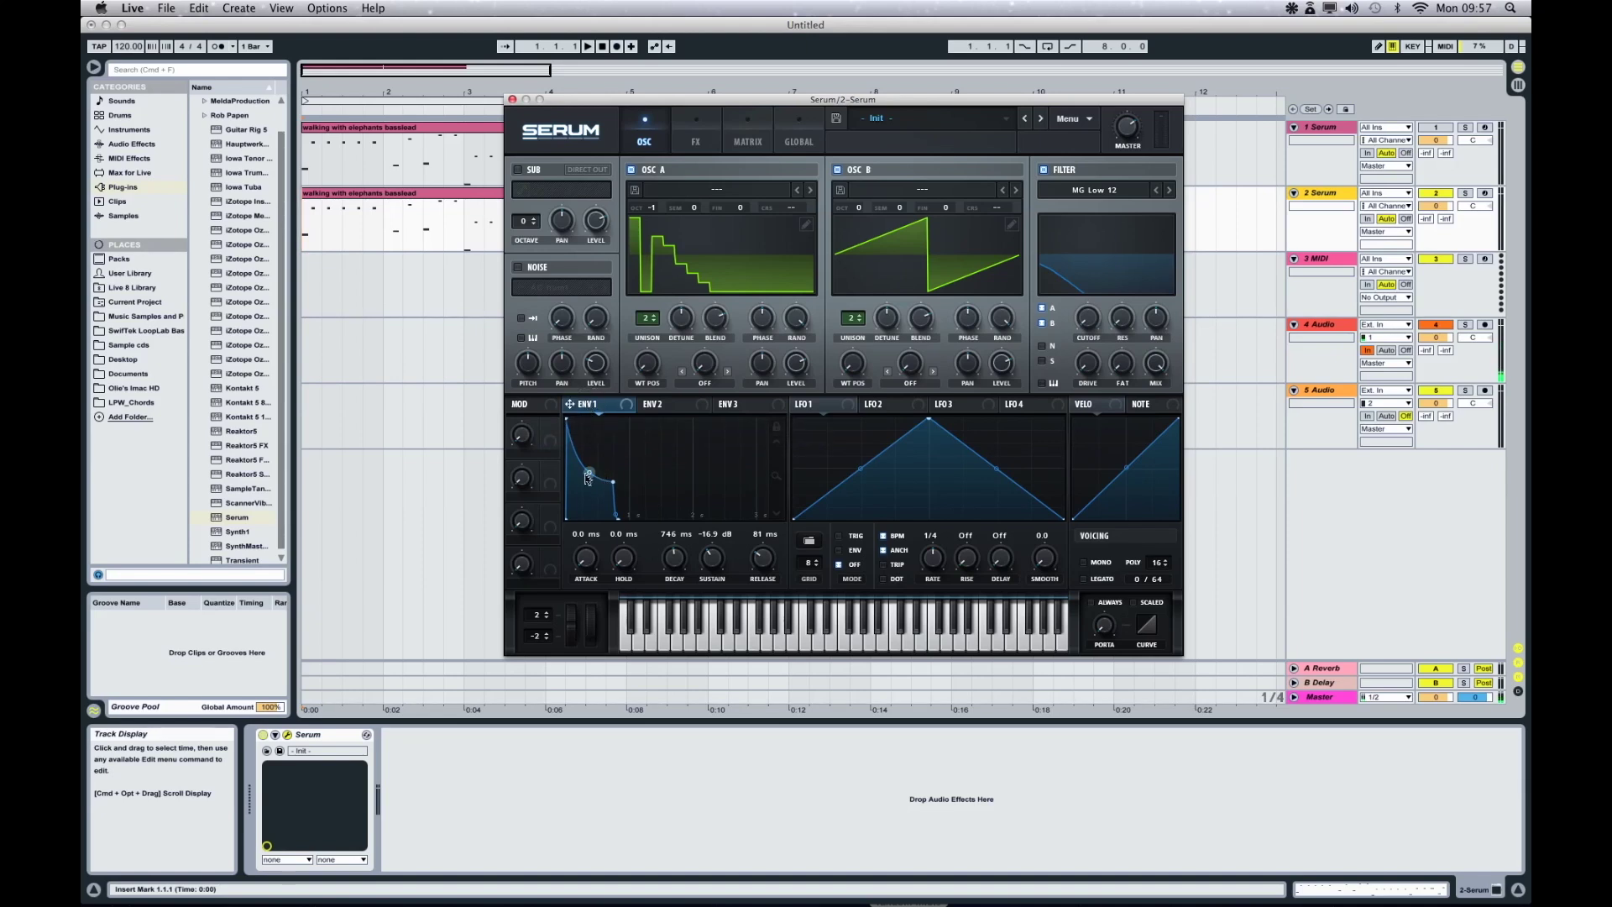
left_click_drag(591, 476, 603, 433)
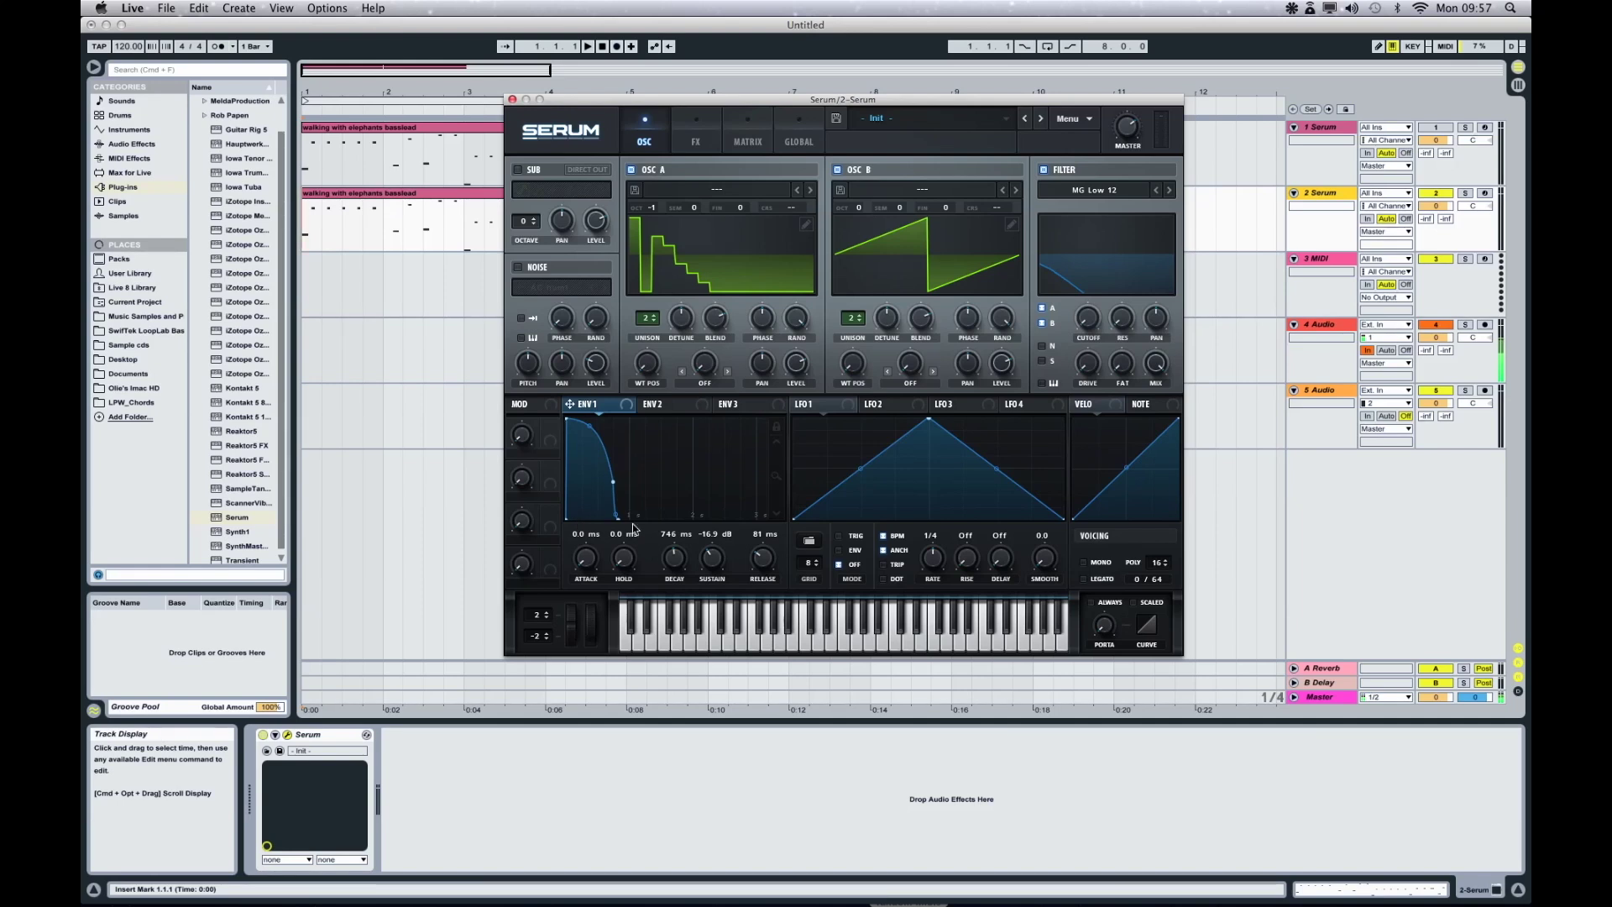
Shape Envelope 2 with 486 ms attack, 1.02 s decay, 18.87% sustain, 1.94 s release and an outward-bowed attack curve
left_click(662, 406)
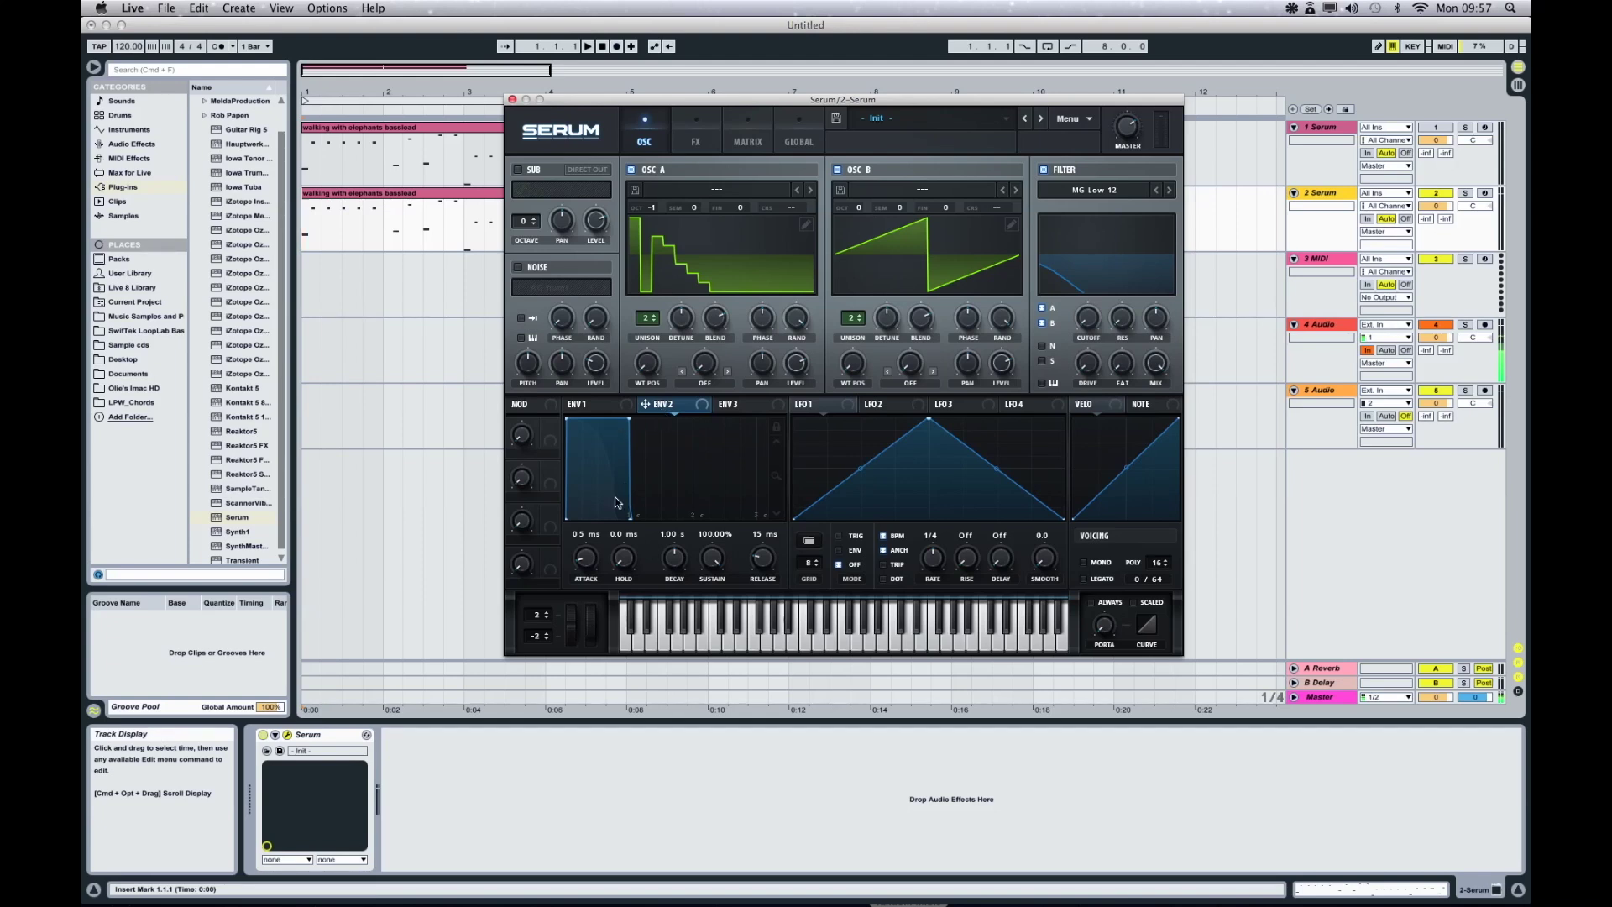
left_click_drag(588, 558, 594, 511)
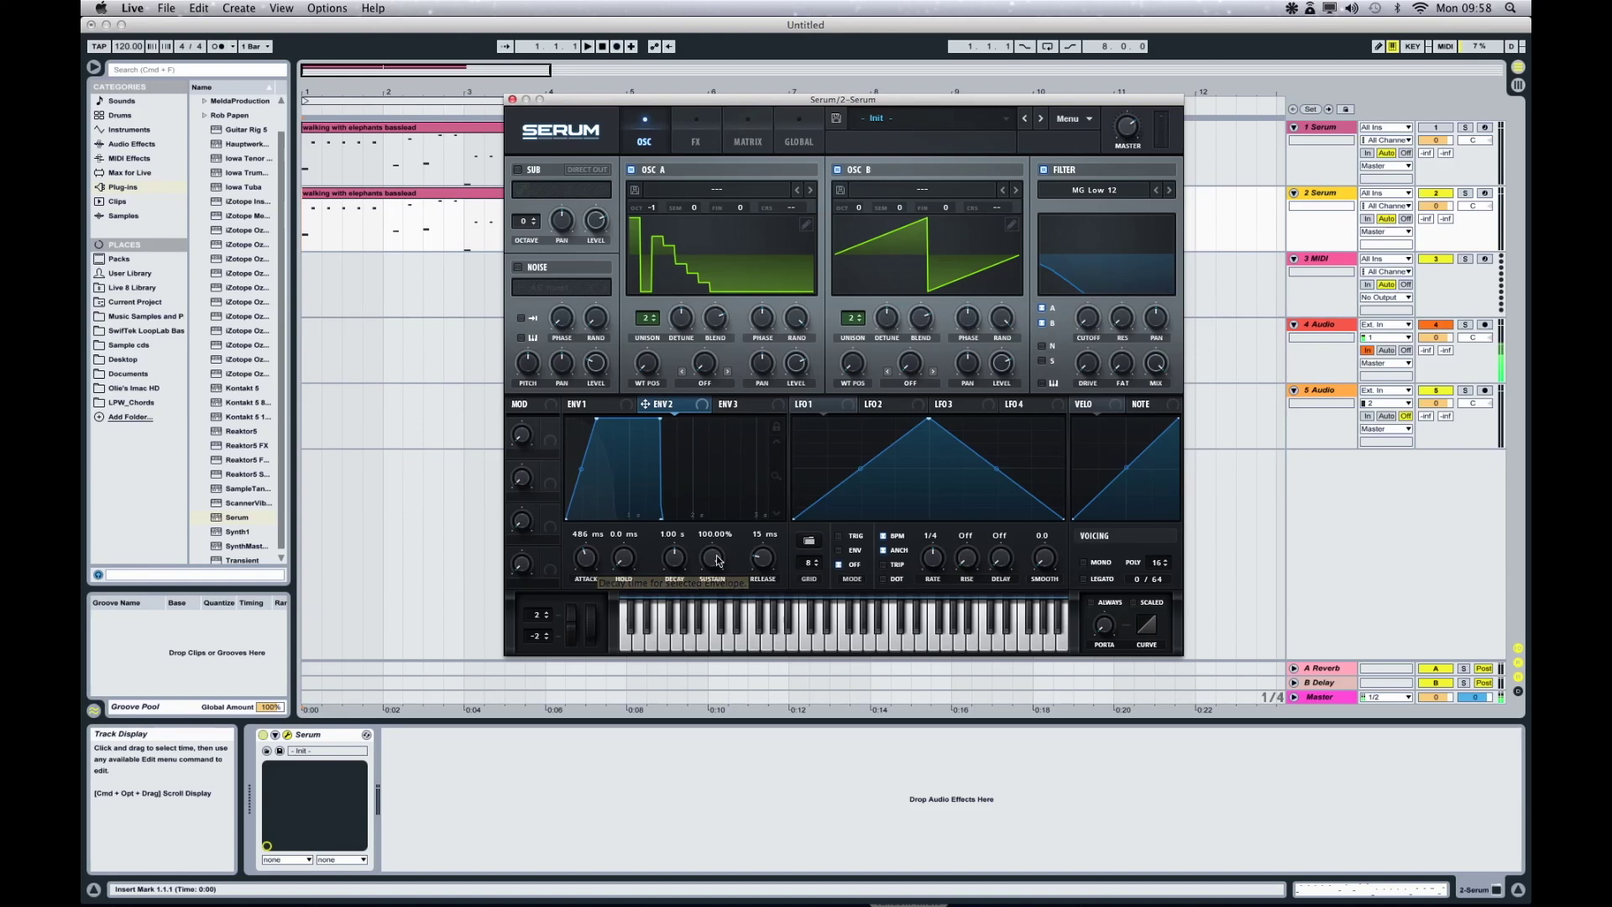
left_click_drag(718, 561, 724, 707)
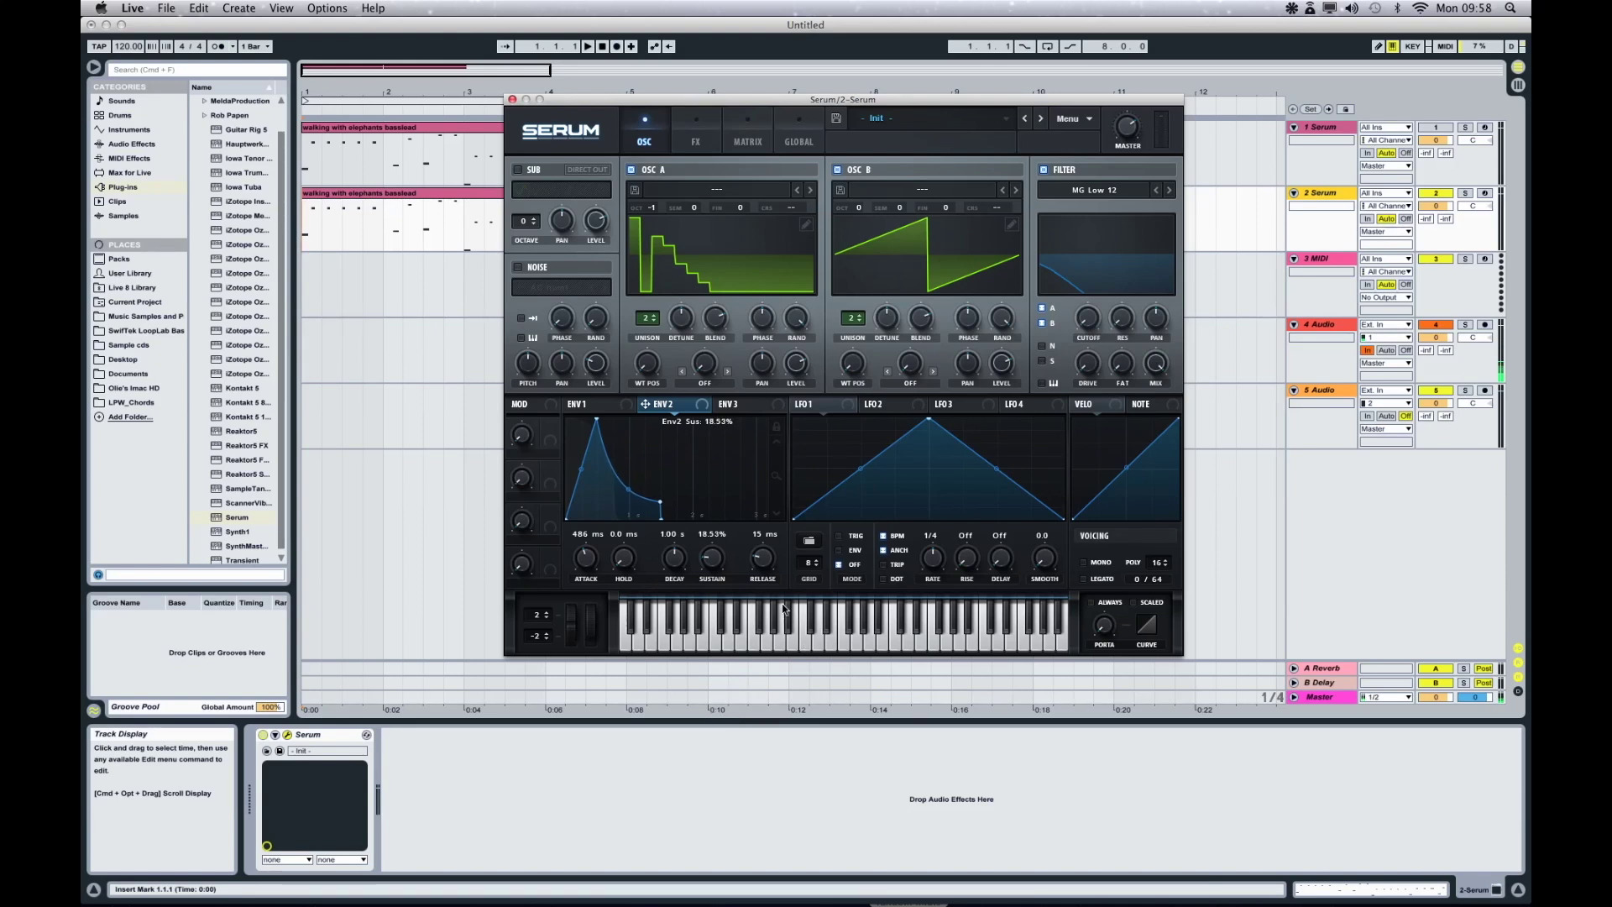
left_click_drag(763, 560, 774, 512)
mouse_move(581, 470)
left_mouse_down()
mouse_move(584, 432)
mouse_move(586, 446)
left_mouse_up()
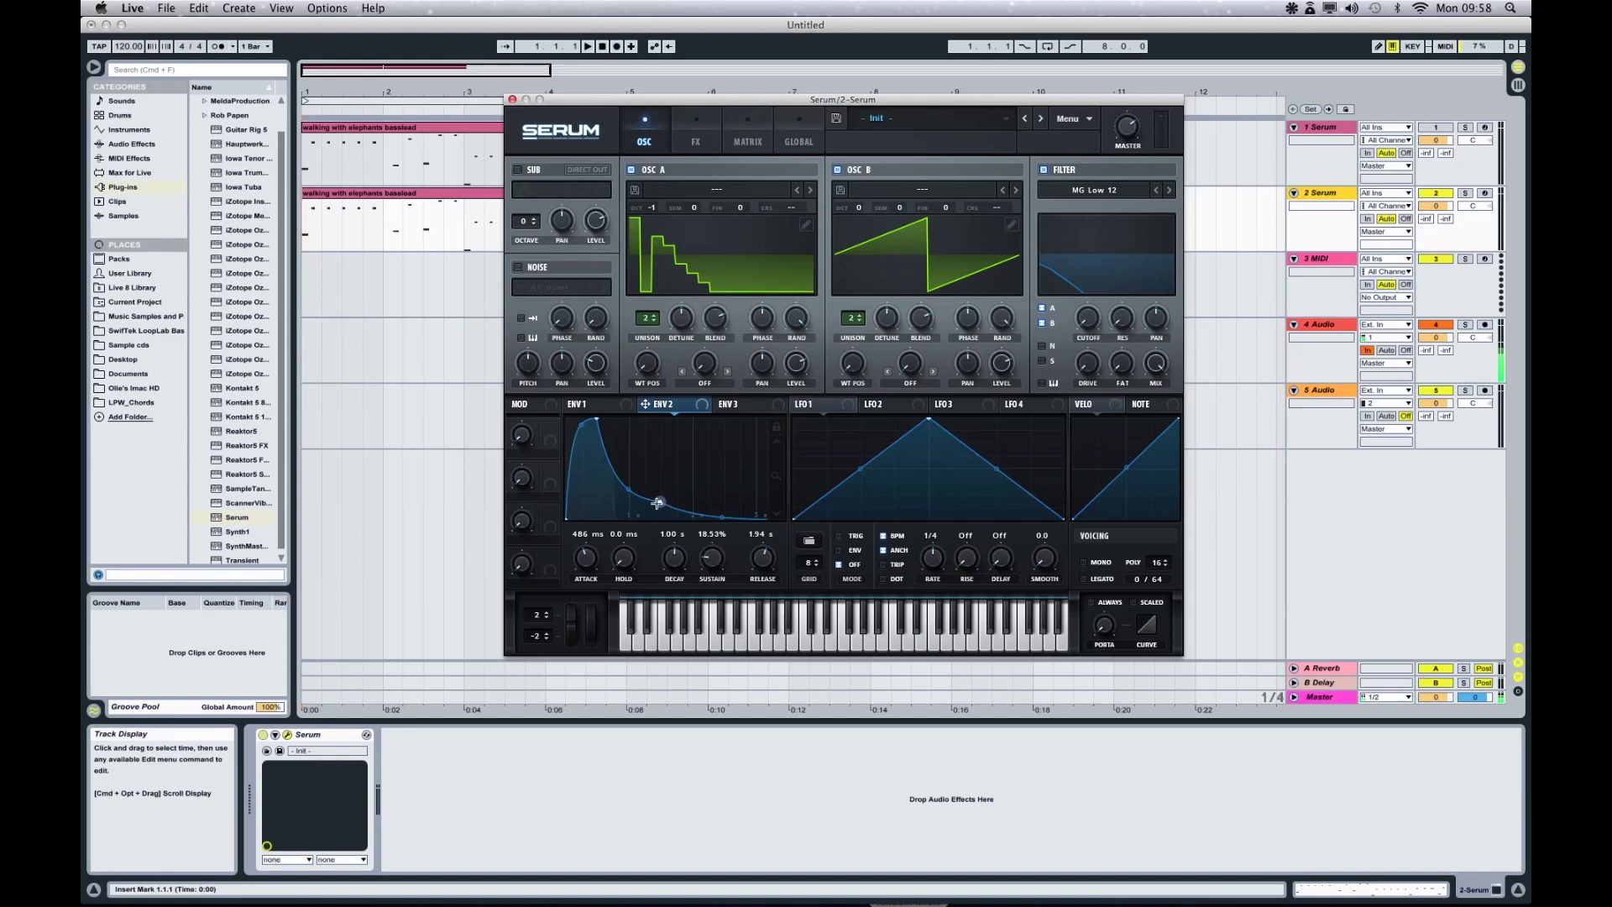
left_click_drag(660, 502, 660, 500)
Assign Envelope 2 to oscillator A's unison detune with a modulation amount of 17, and lower oscillator B's detune
left_click_drag(704, 408, 679, 324)
left_click_drag(681, 318, 675, 264)
left_click_drag(679, 329, 681, 290)
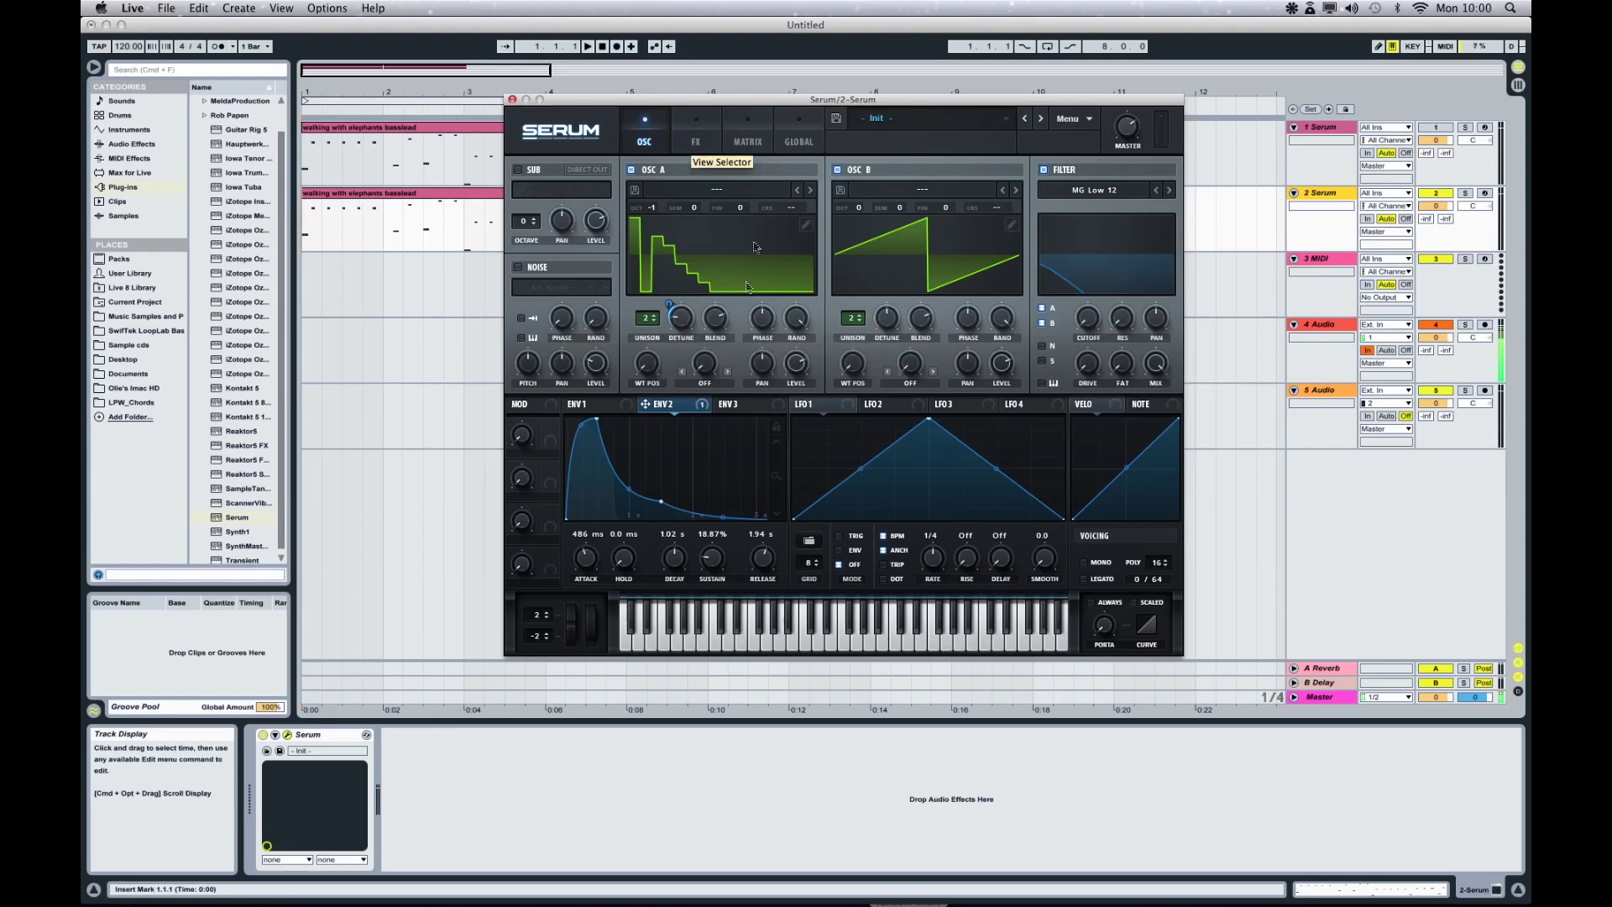
left_click(679, 325)
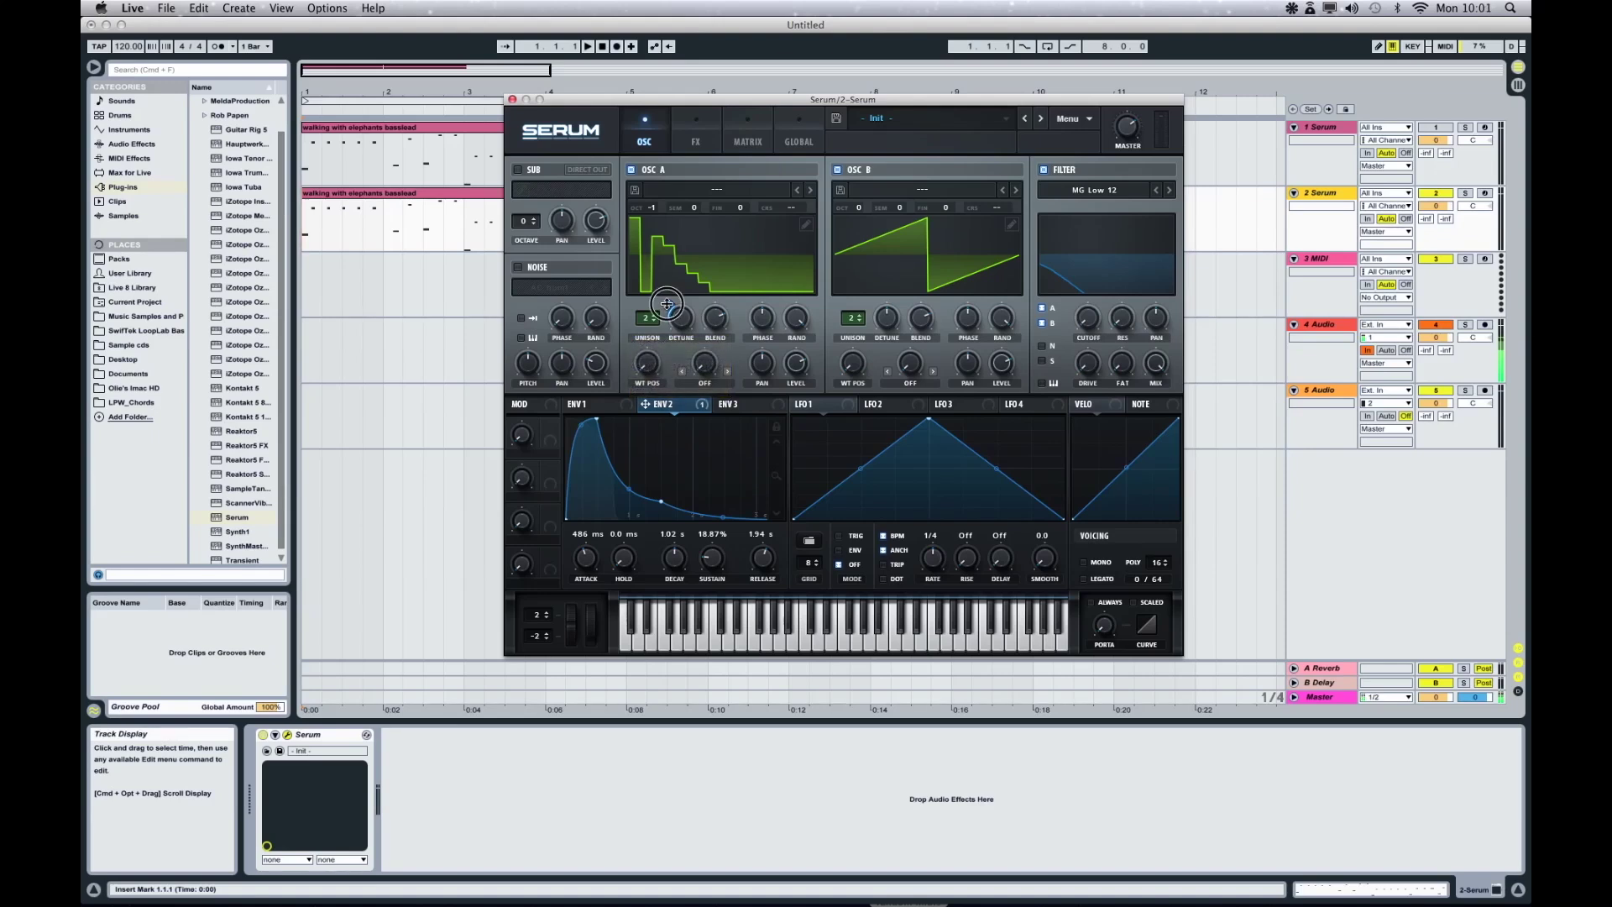
mouse_move(665, 305)
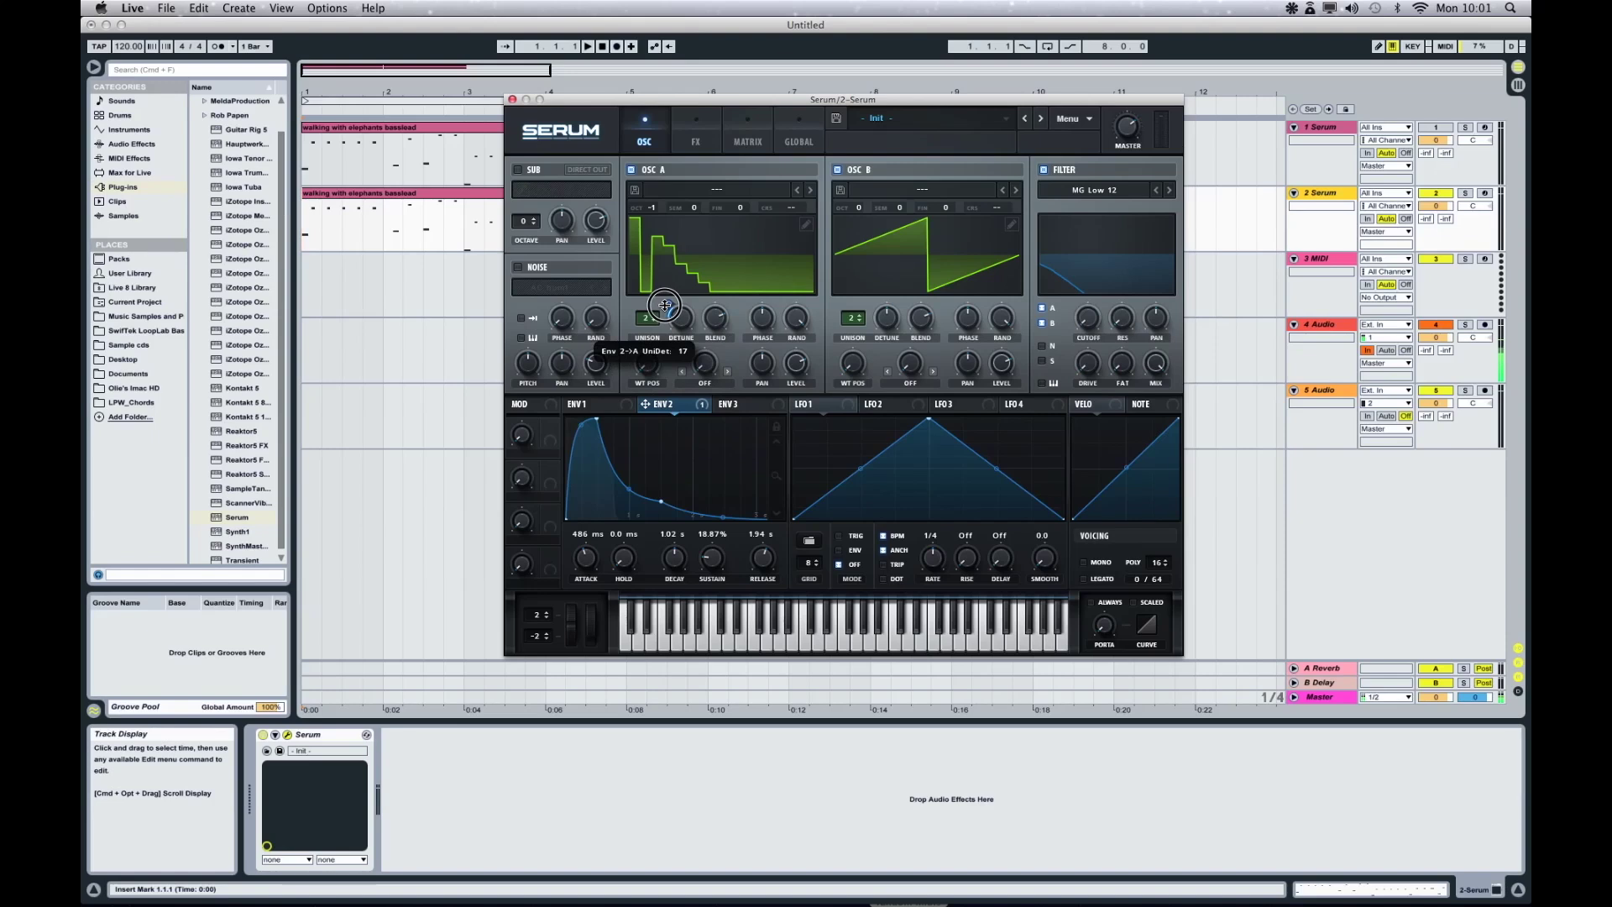
left_click_drag(665, 307, 727, 313)
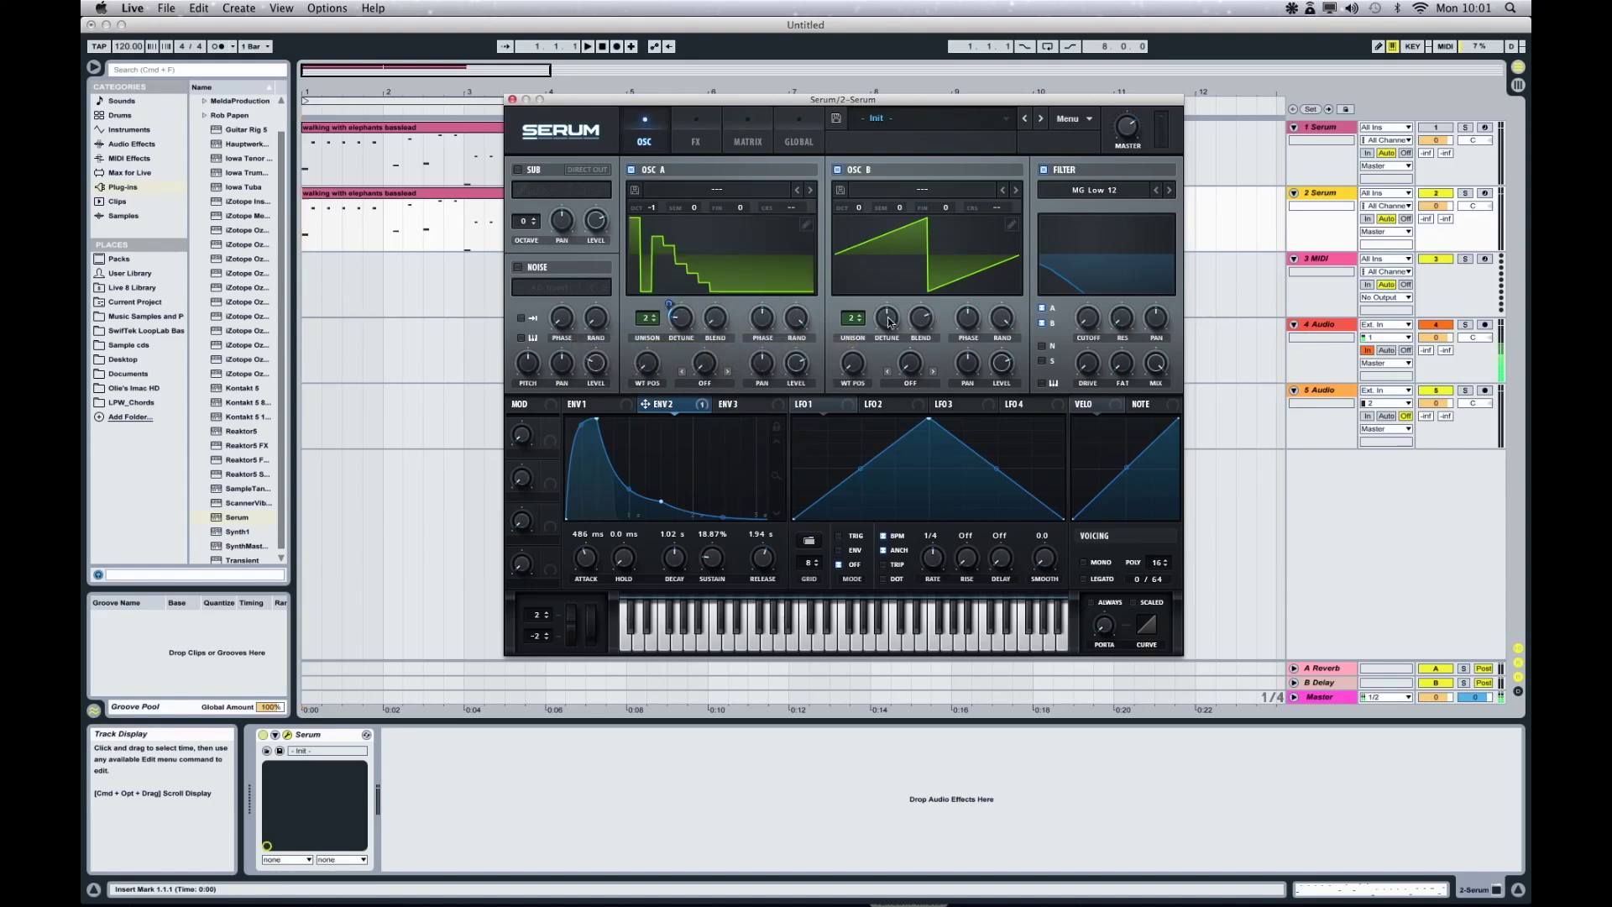
left_click_drag(889, 322, 884, 352)
Assign Envelope 2 to the filter cutoff with a modulation amount of 79
left_click_drag(702, 409, 1085, 323)
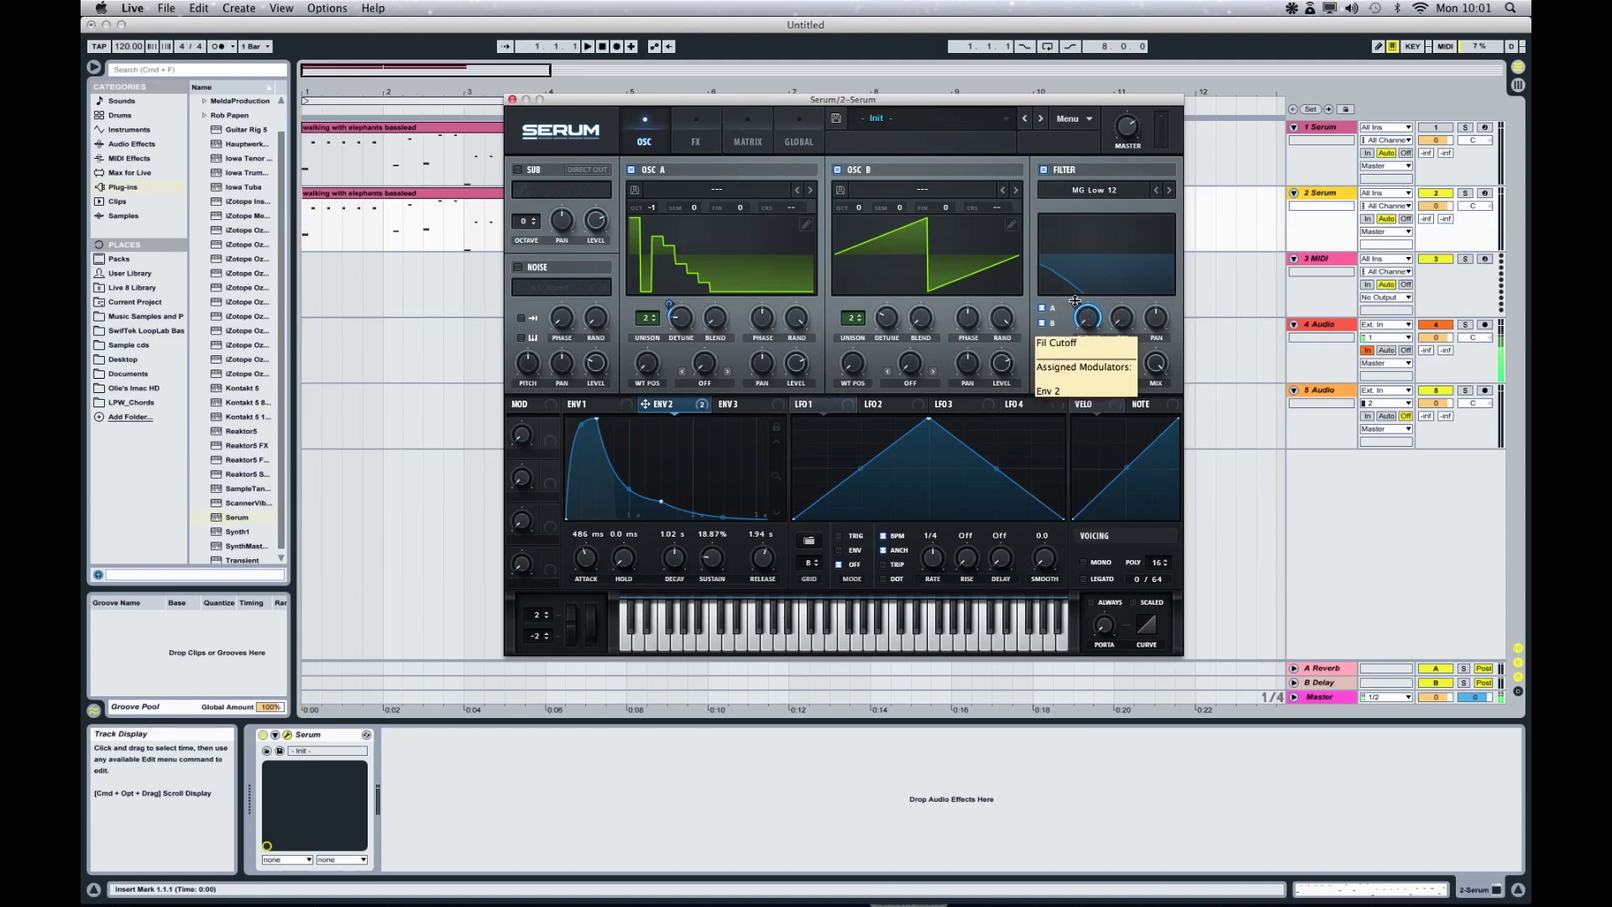
left_click_drag(1078, 304, 1072, 316)
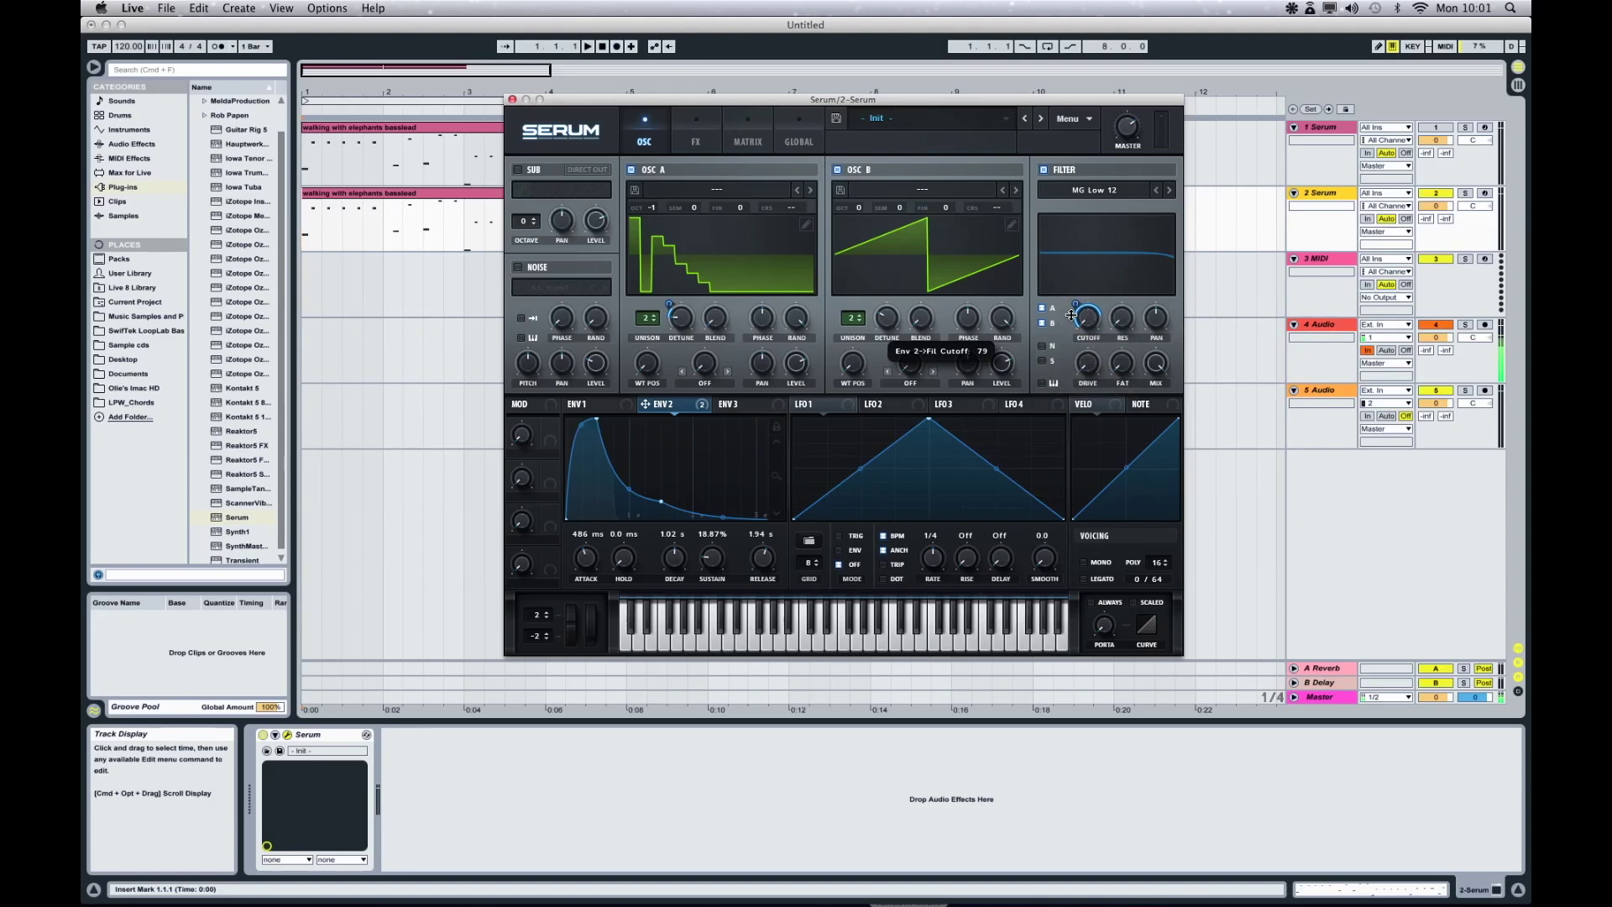
Assign Envelope 2 to the filter resonance with a modulation amount of 8, and set oscillator B's fine tuning to -1
left_click_drag(708, 411, 1094, 369)
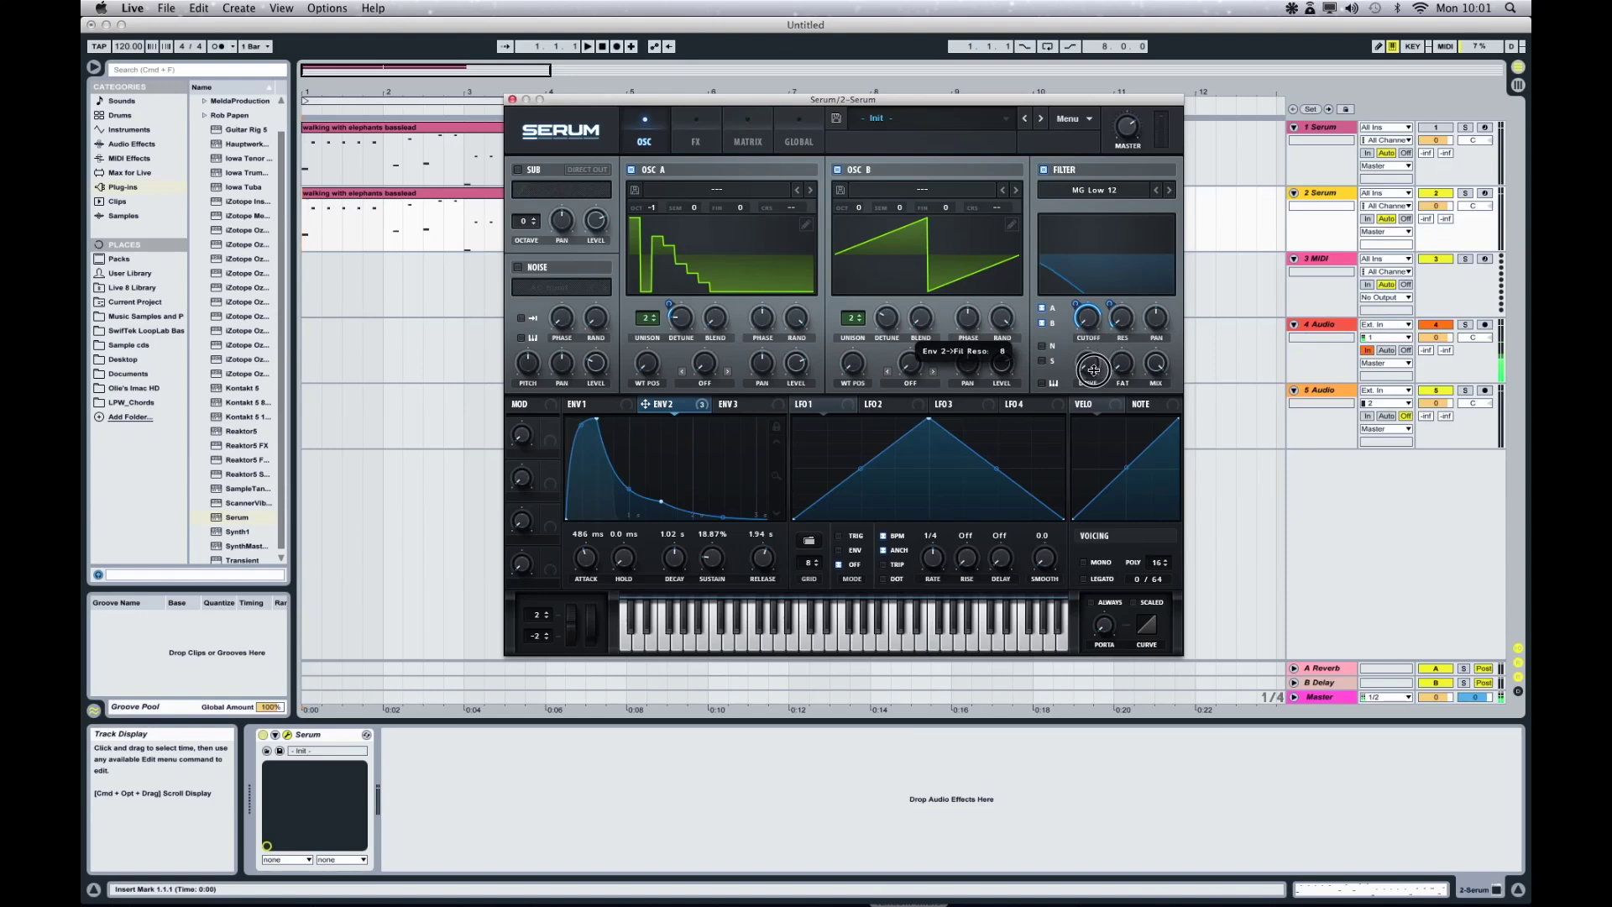
left_click_drag(1094, 369, 1091, 371)
left_click_drag(1091, 370, 1093, 373)
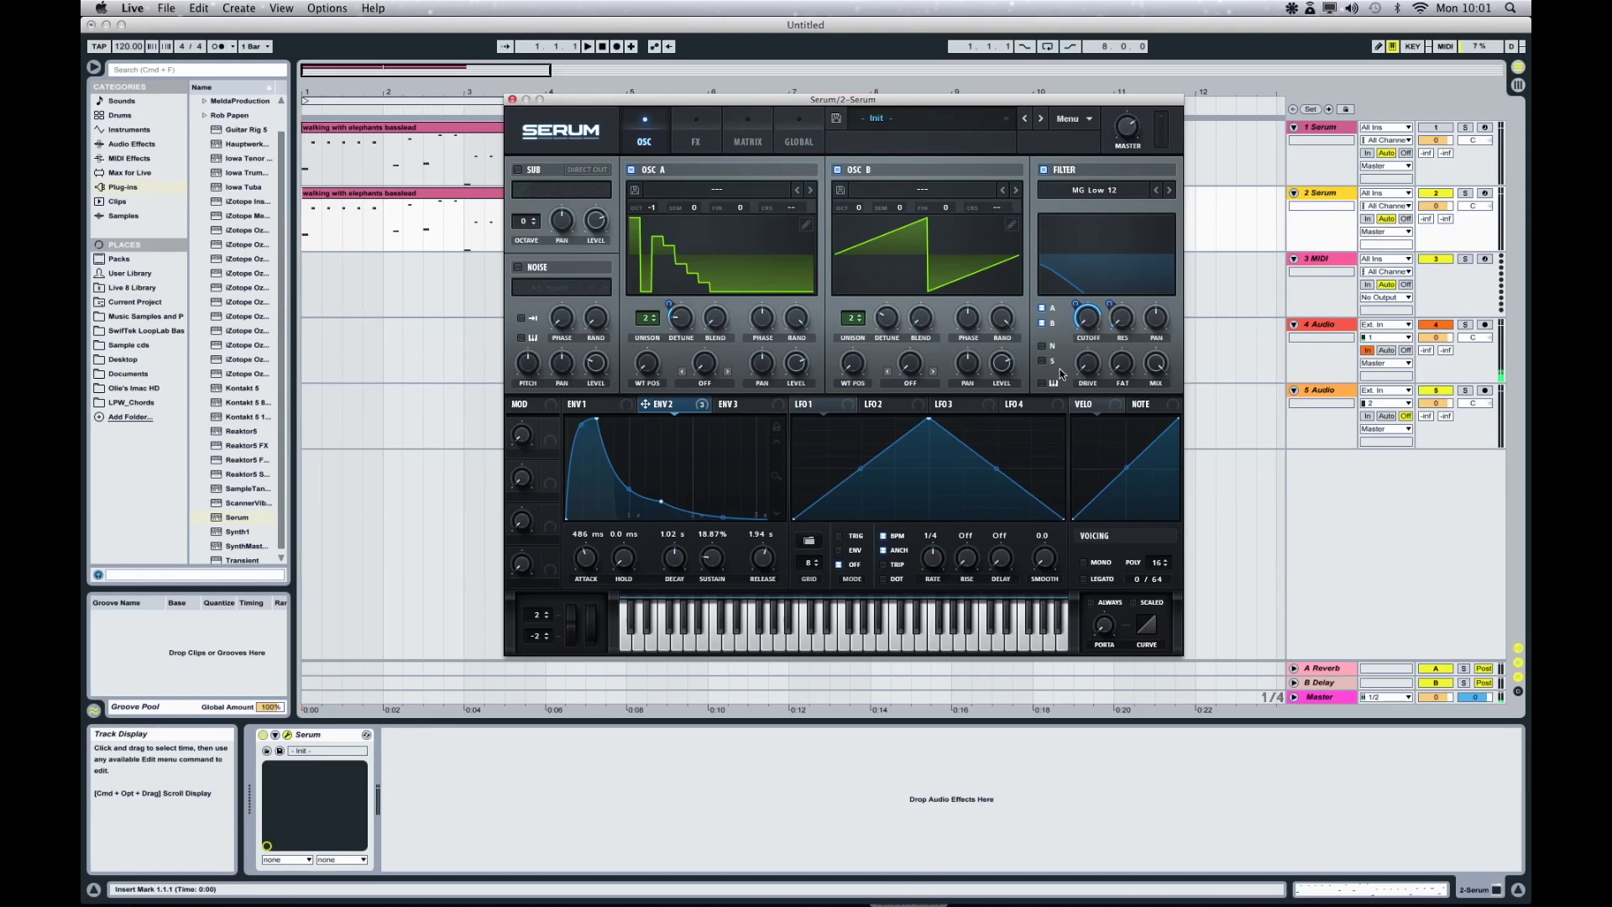
left_click(946, 209)
left_click_drag(947, 209, 948, 213)
Shape Envelope 3 with 0.3 ms attack, 0.59% sustain and 1.16 s release
left_click(733, 408)
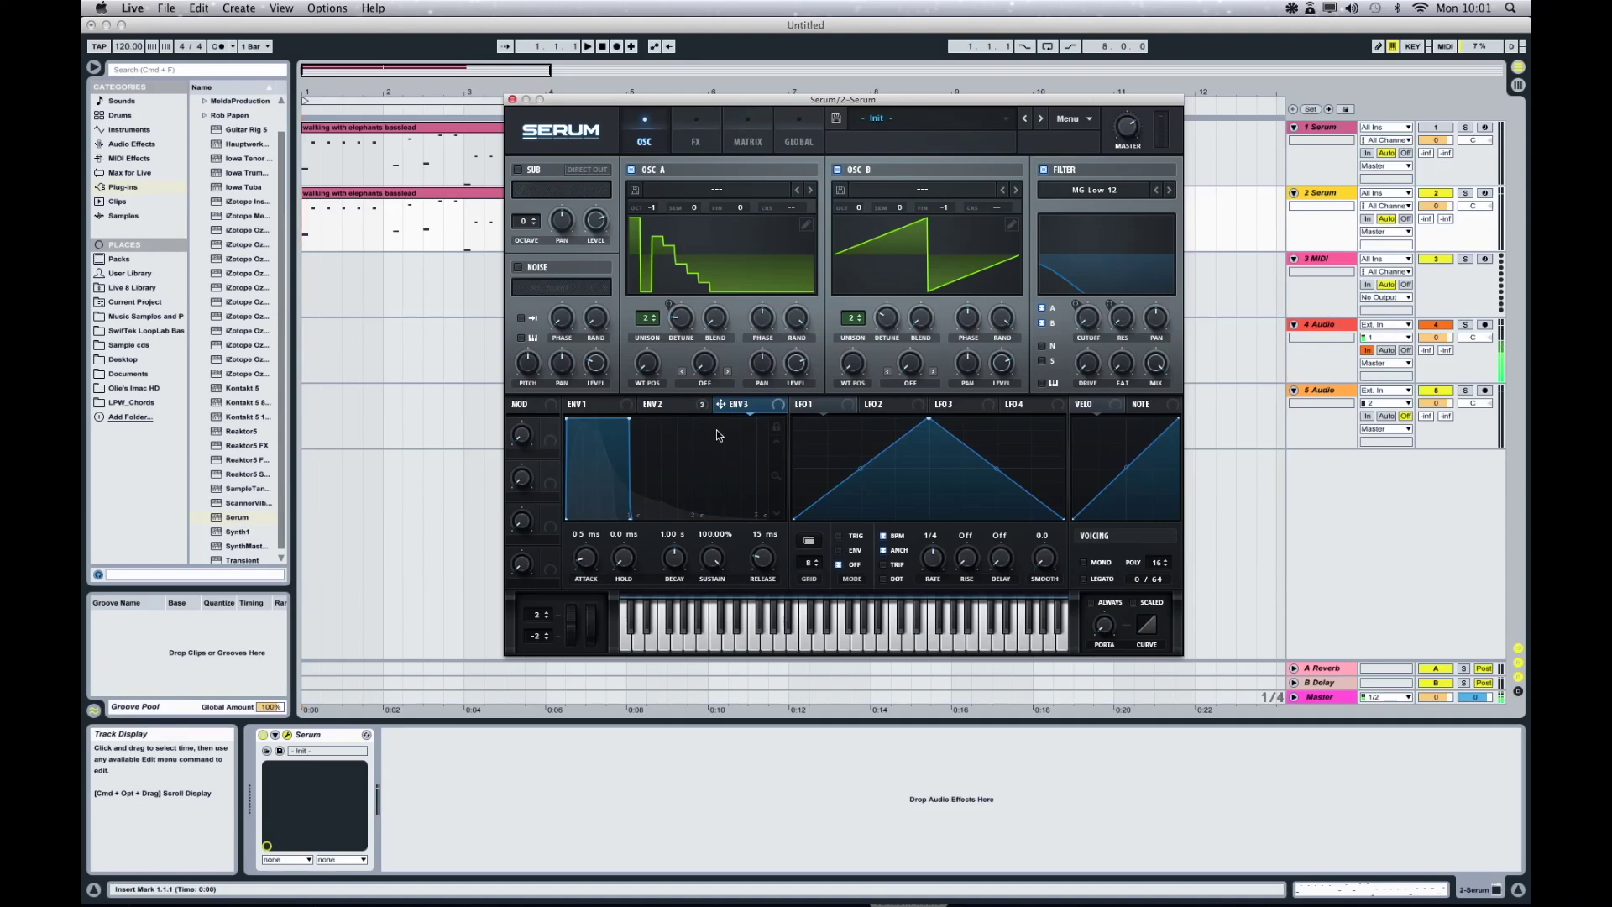
left_click_drag(587, 561, 589, 568)
left_click_drag(718, 569, 734, 753)
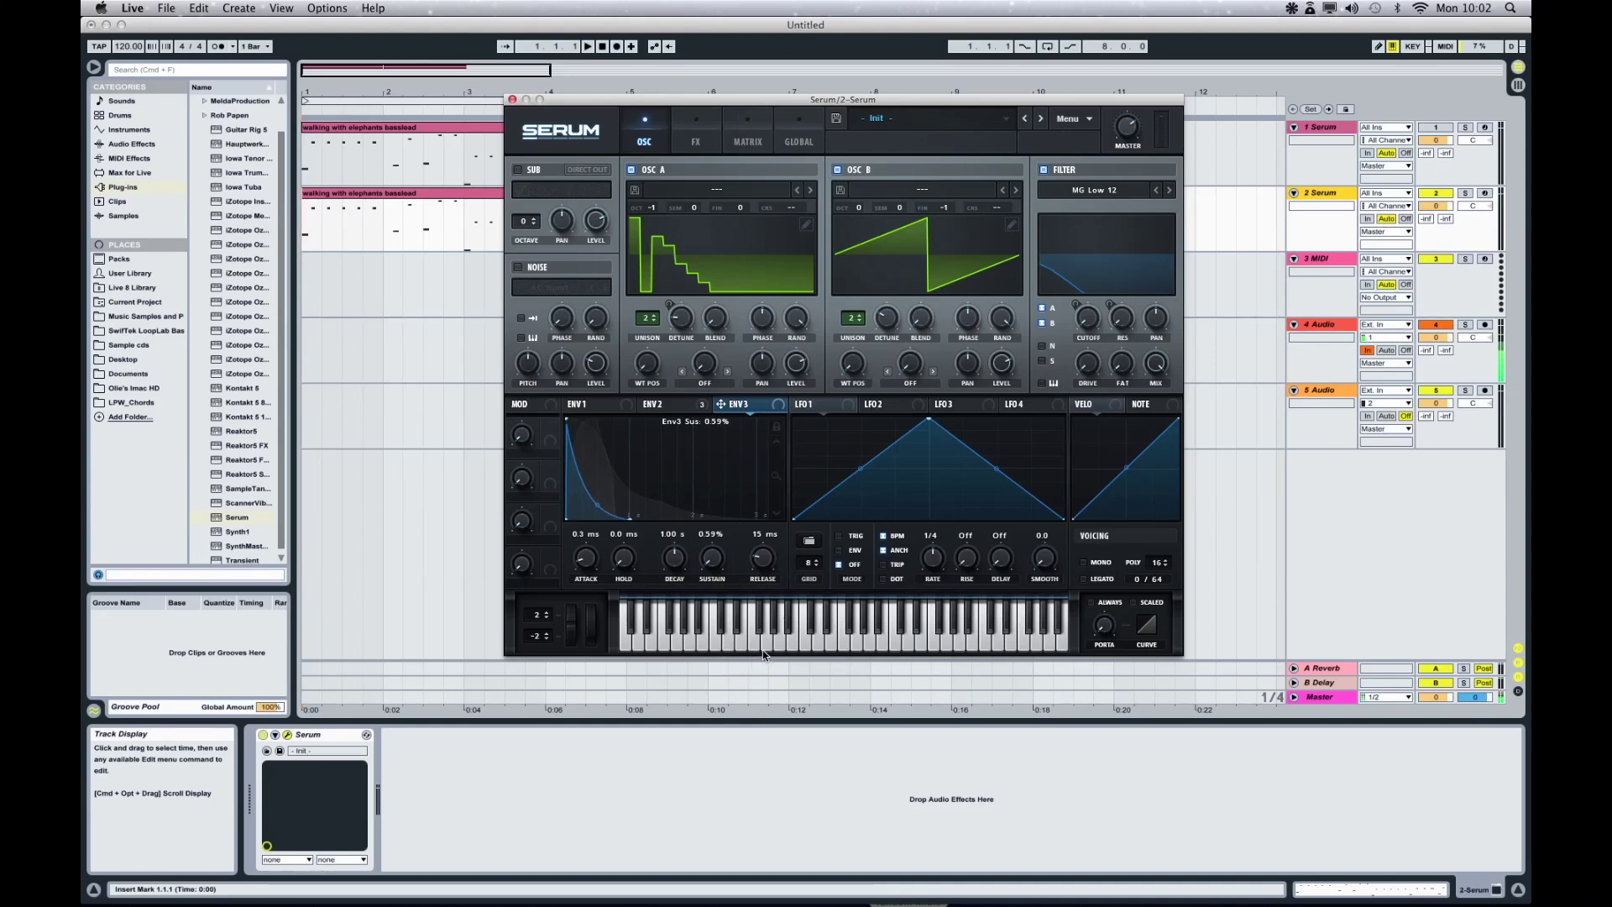
left_click_drag(761, 567, 765, 530)
Assign Envelope 3 to the fine tuning of both oscillator B and oscillator A
left_click(779, 405)
left_click_drag(780, 405, 956, 211)
mouse_move(756, 208)
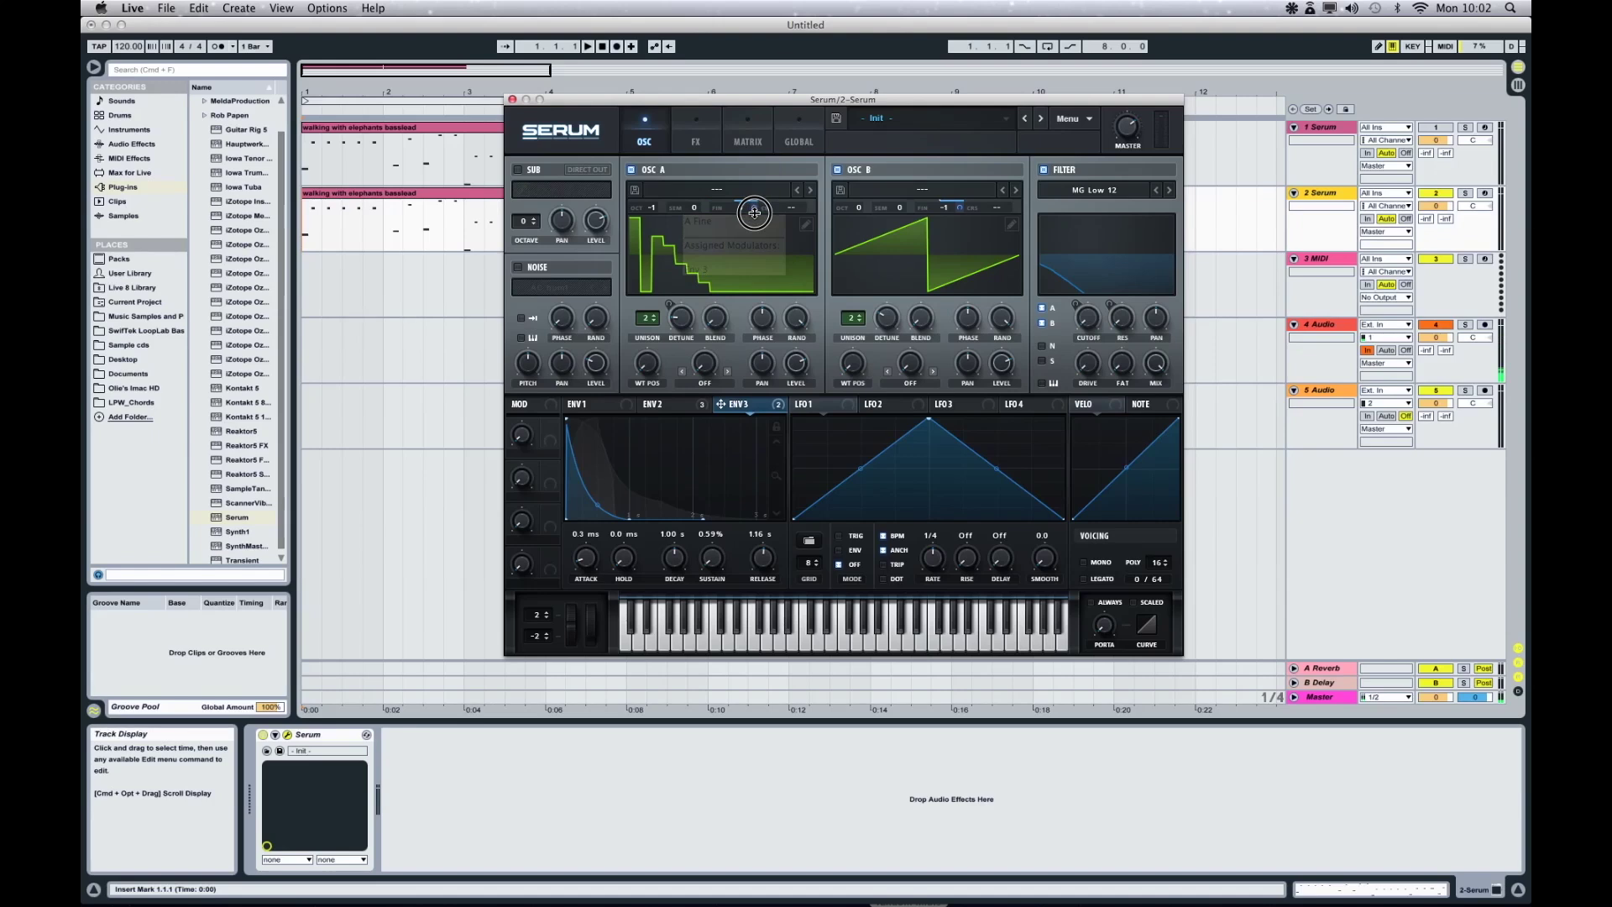
left_click(755, 262)
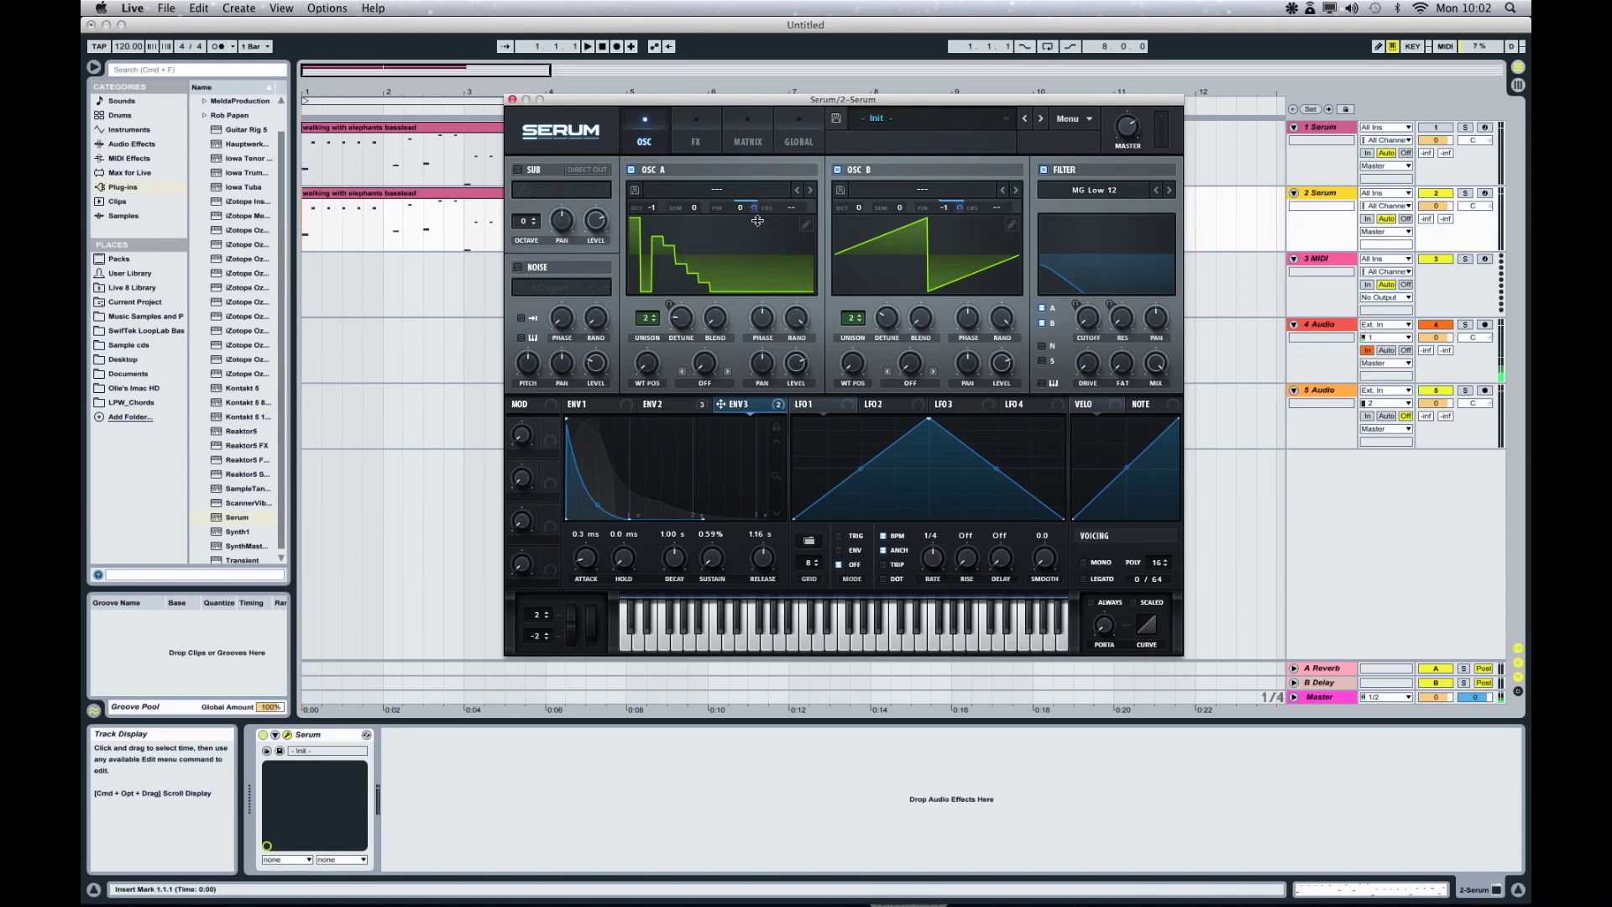
Adjust Envelope 3's modulation amounts on both oscillators' fine tuning, keeping oscillator A's base fine tuning at 0
mouse_move(755, 207)
left_mouse_down()
mouse_move(760, 186)
mouse_move(753, 208)
left_mouse_up()
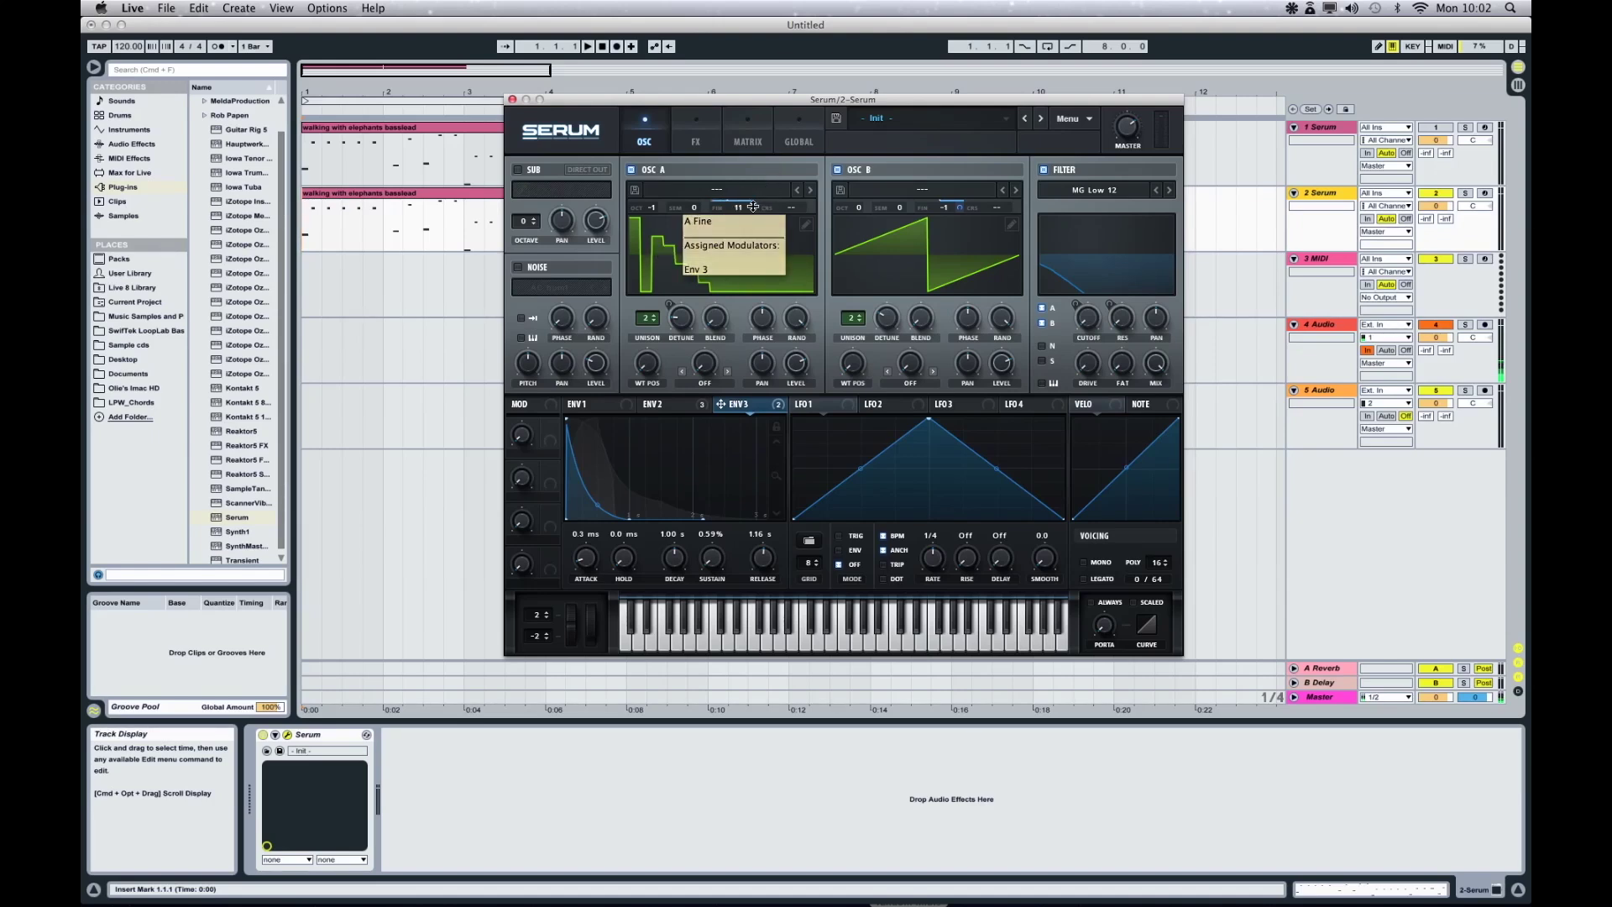
left_click(754, 206)
left_click_drag(753, 207, 754, 153)
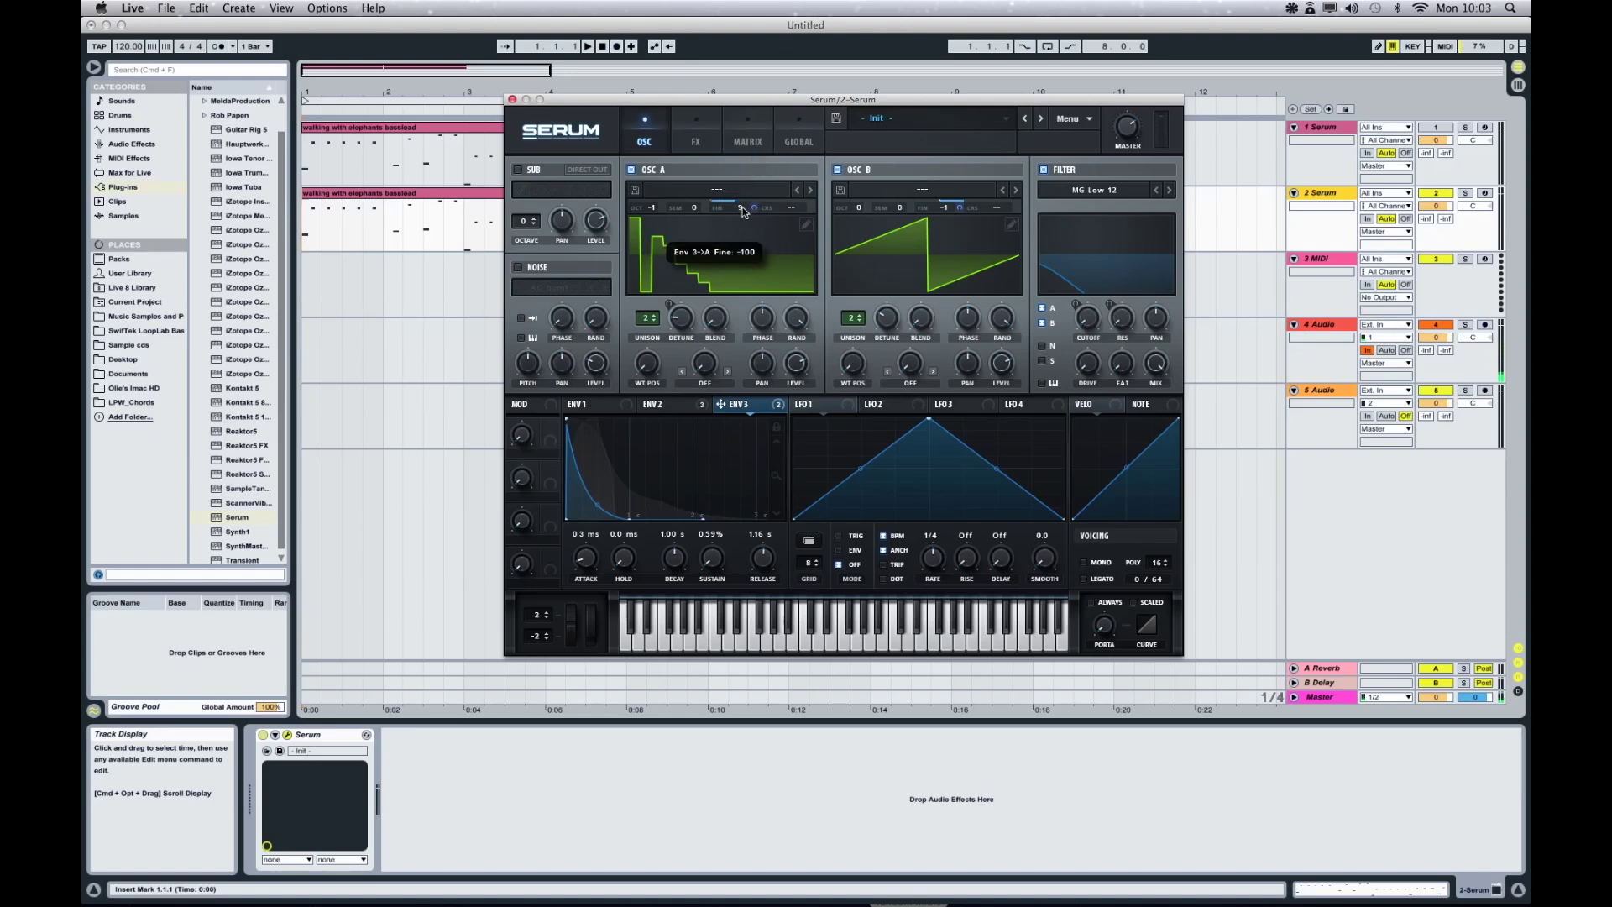
left_click_drag(743, 212, 752, 119)
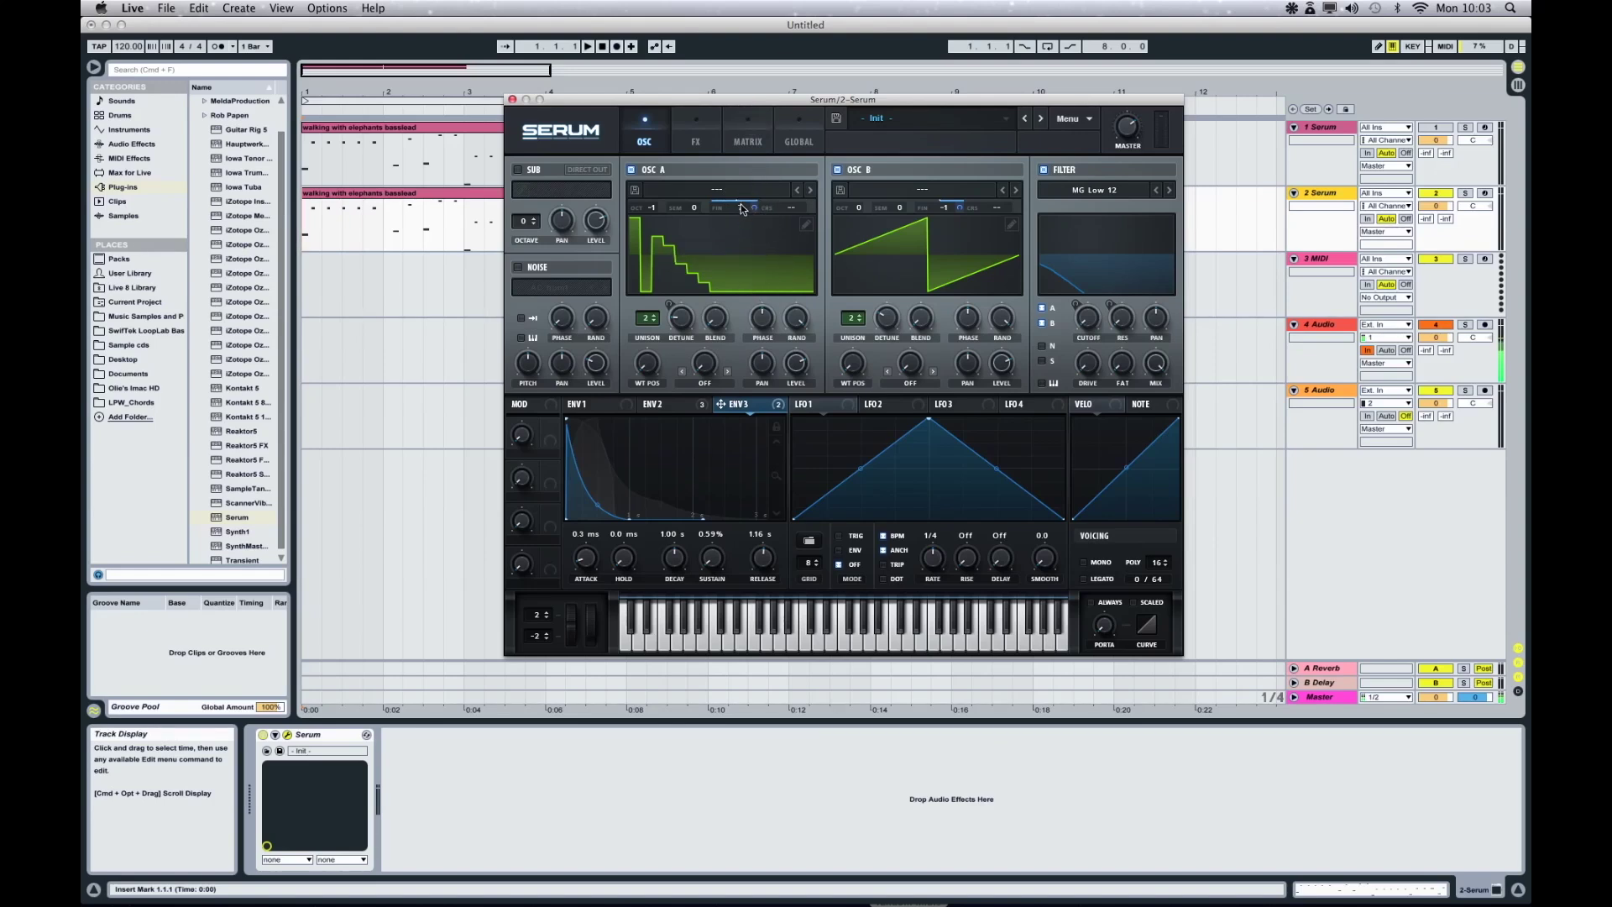
left_click_drag(753, 208, 752, 129)
left_click_drag(740, 208, 741, 217)
left_click_drag(949, 206, 961, 251)
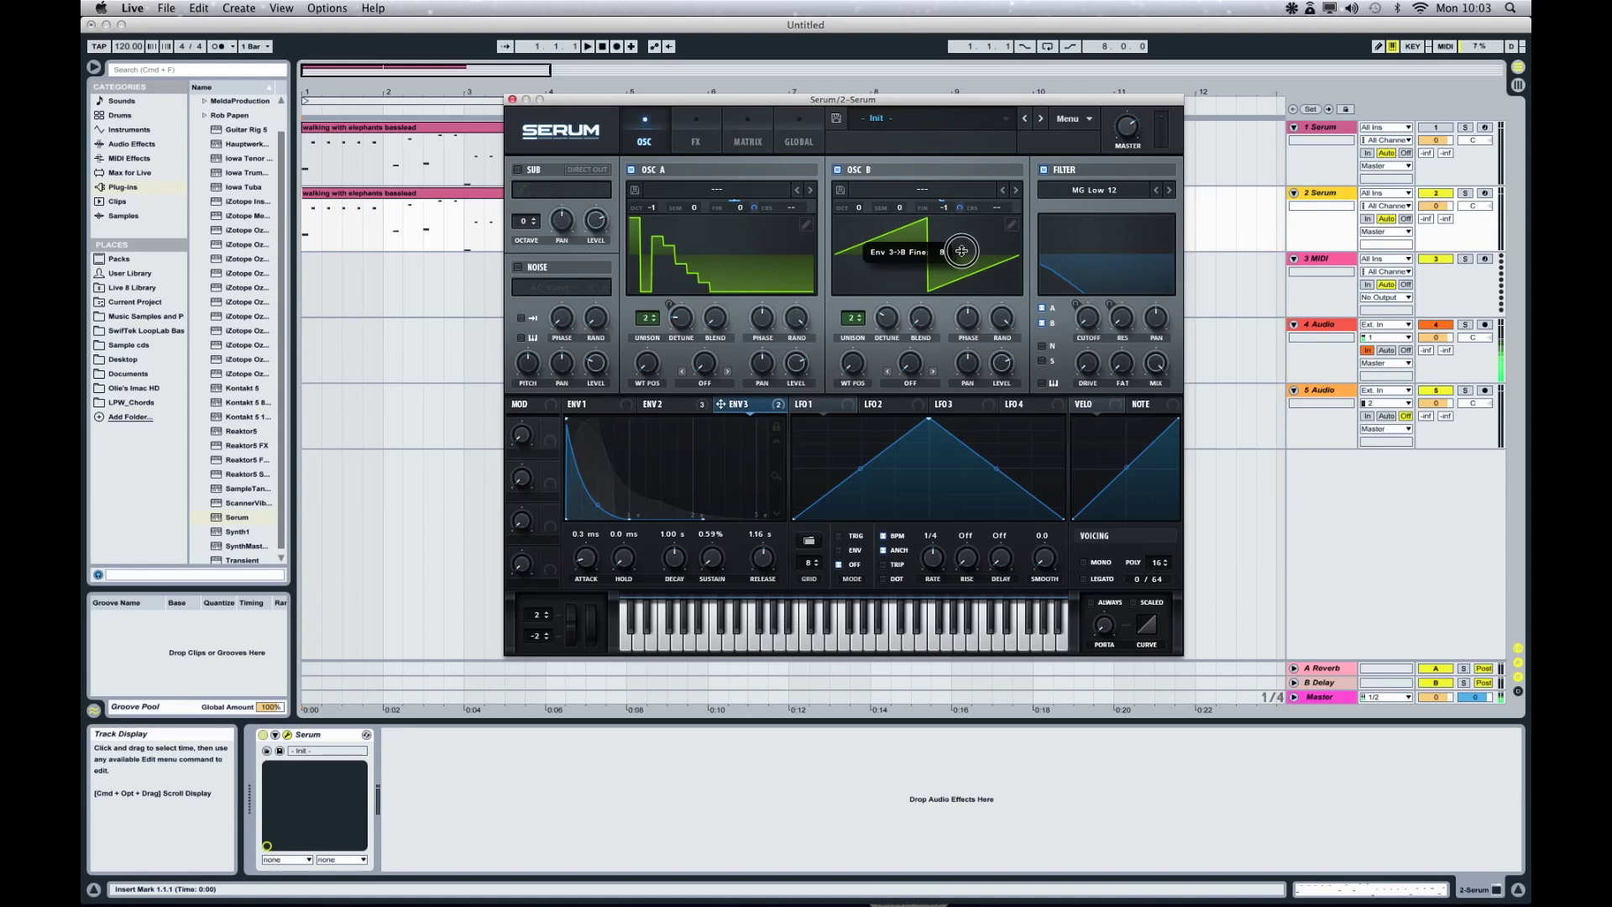
left_click_drag(961, 252, 963, 243)
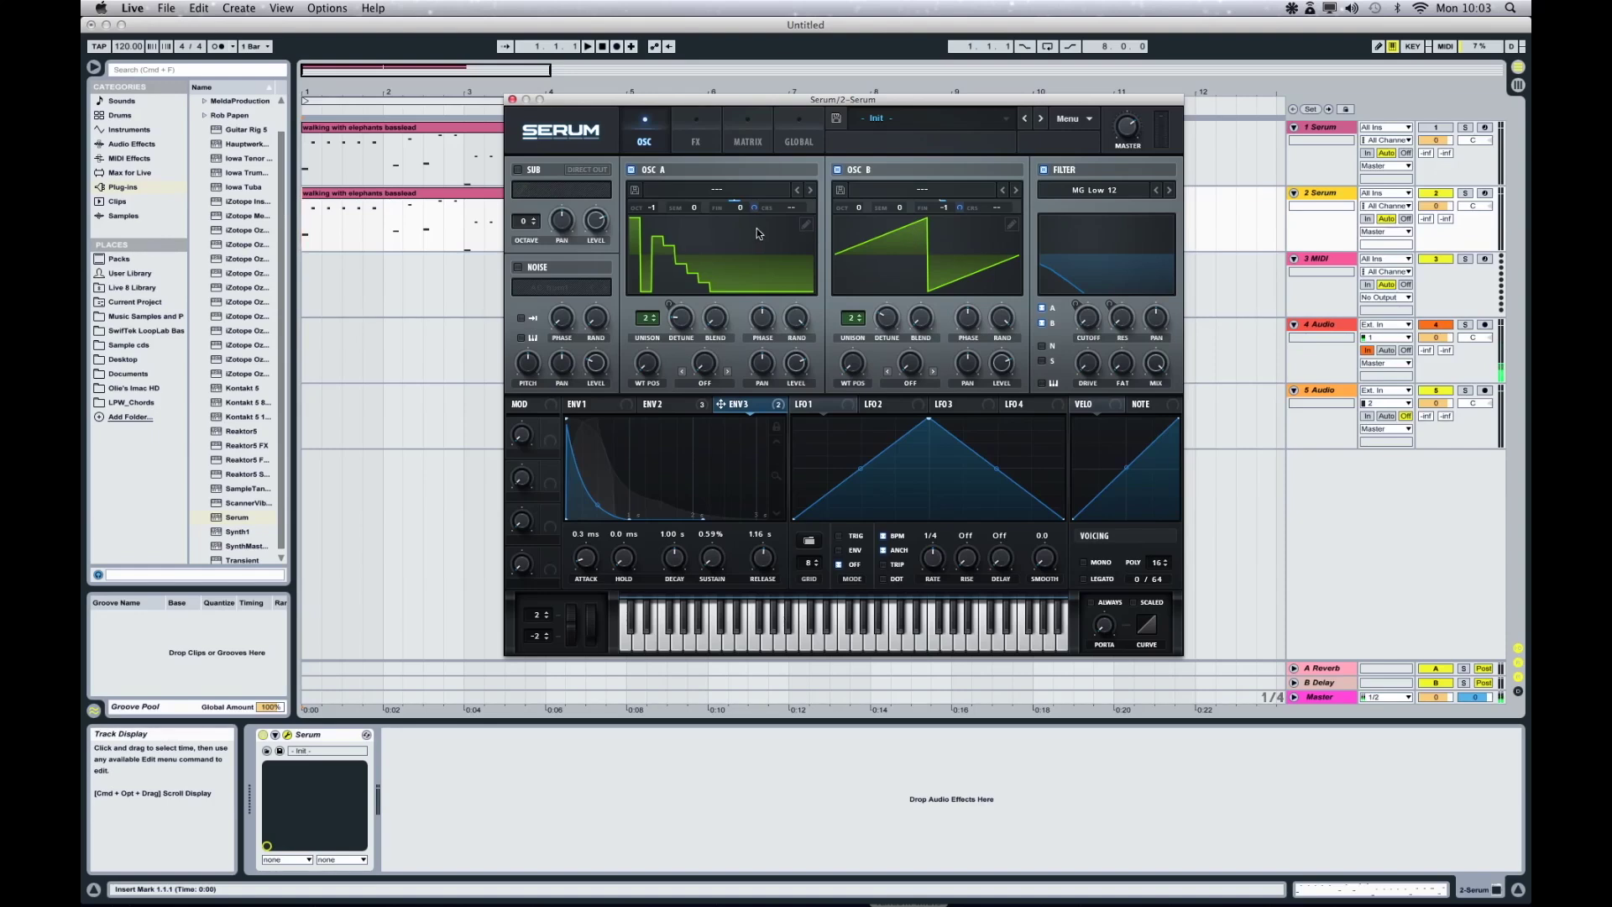
Play the bass lead clip to audition the patch, and stop playback
left_click(590, 49)
left_click(590, 49)
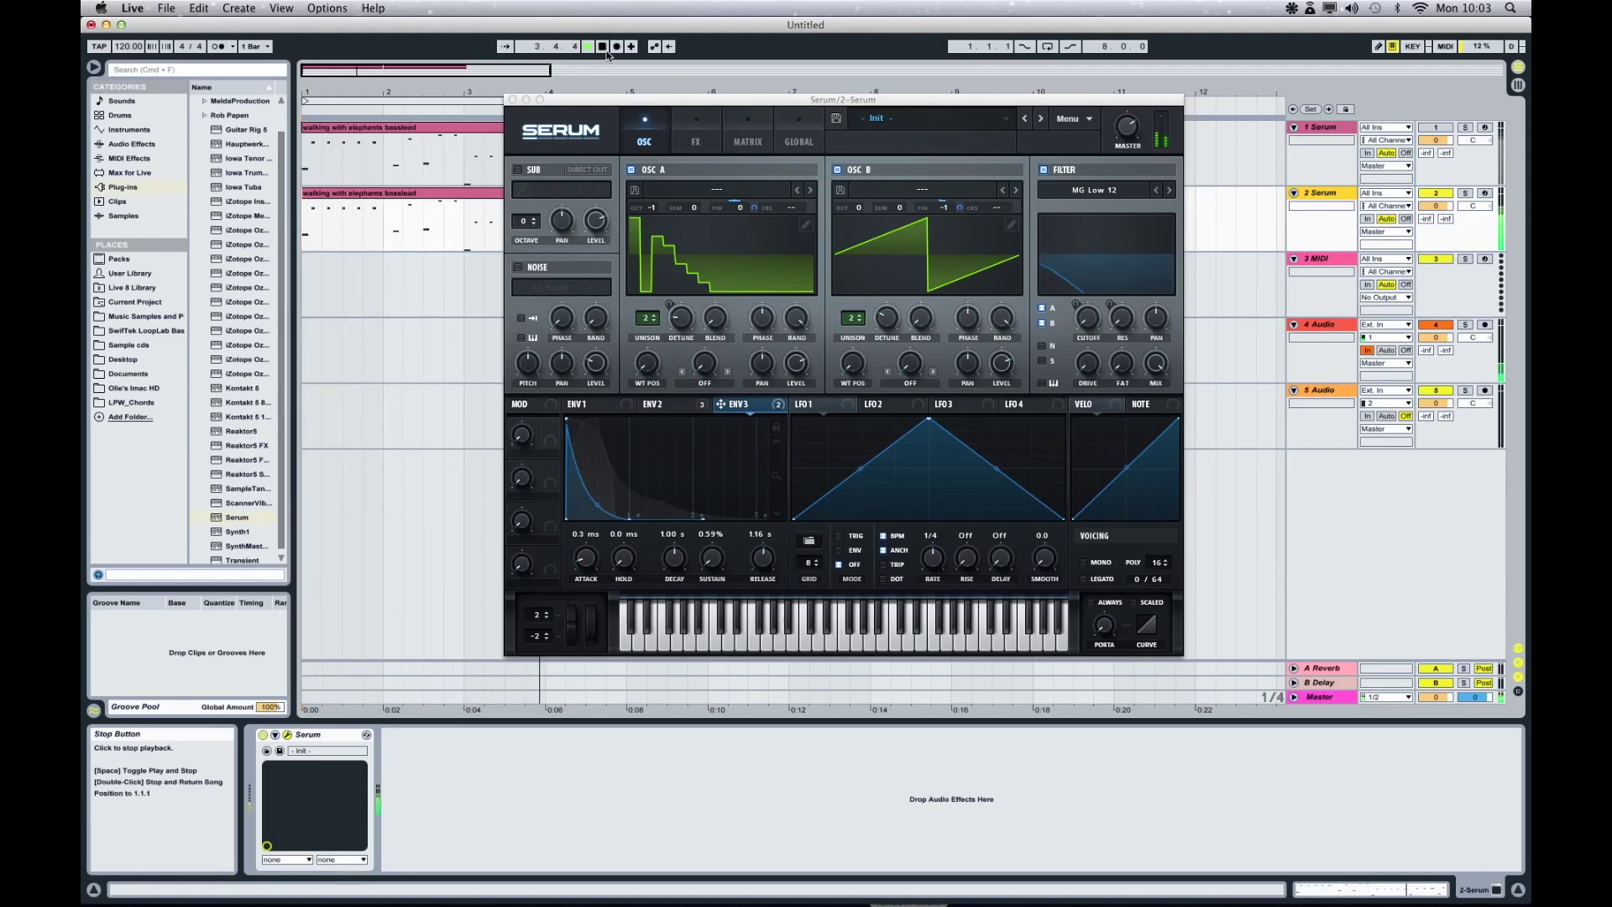
left_click(605, 48)
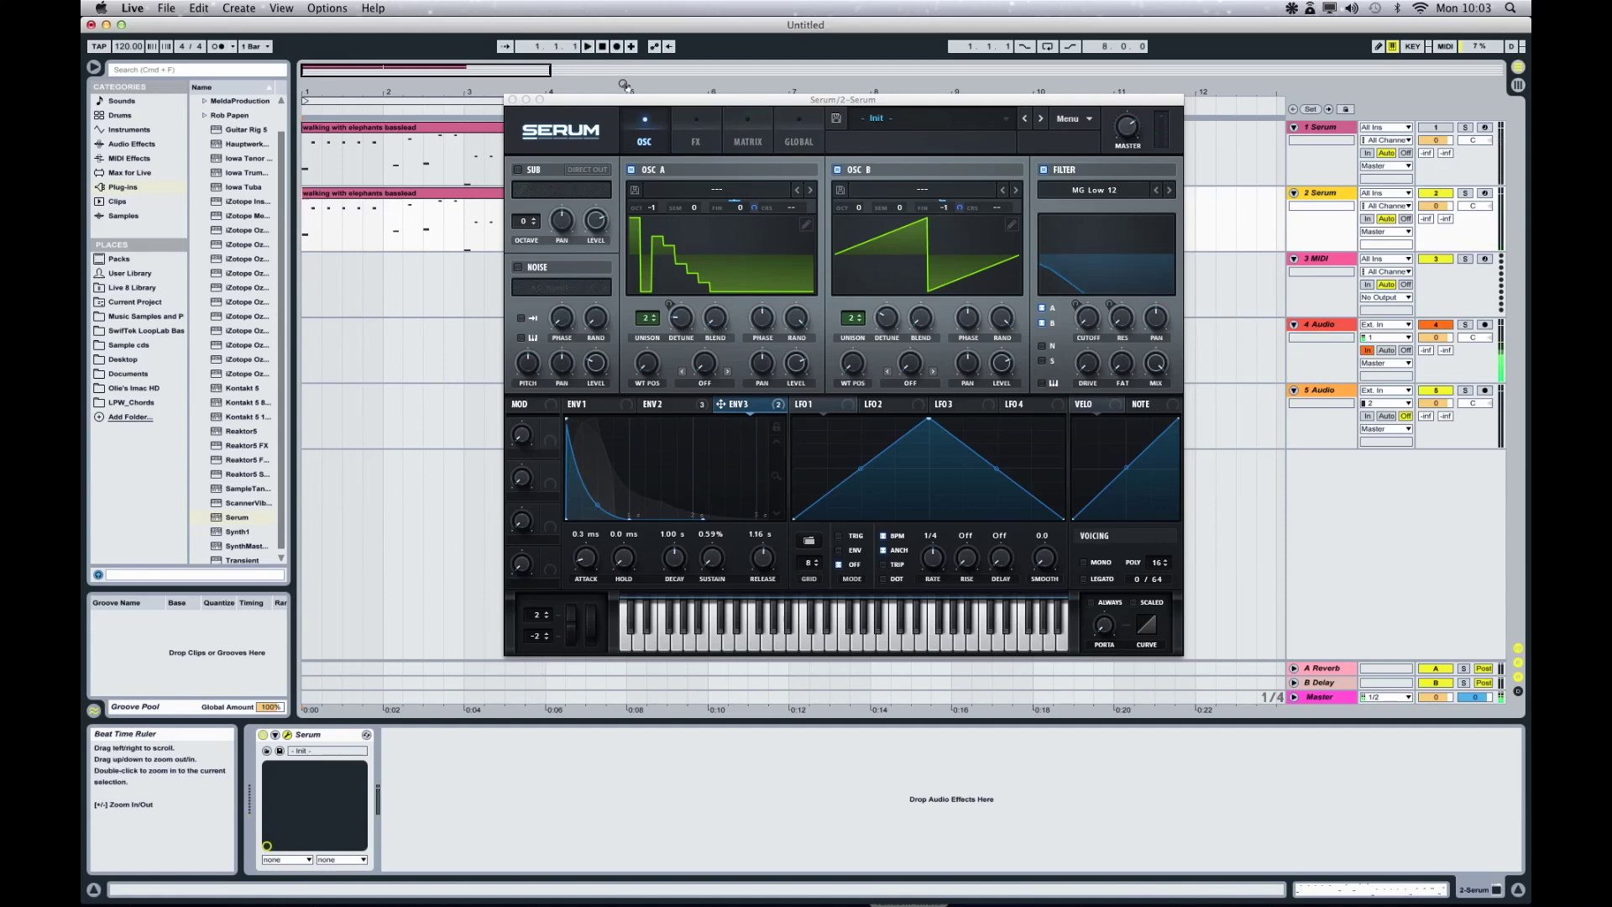
Enable the Hyper/Dimension effect and adjust the Hyper rate and mix, with its detune at 26%
left_click(695, 141)
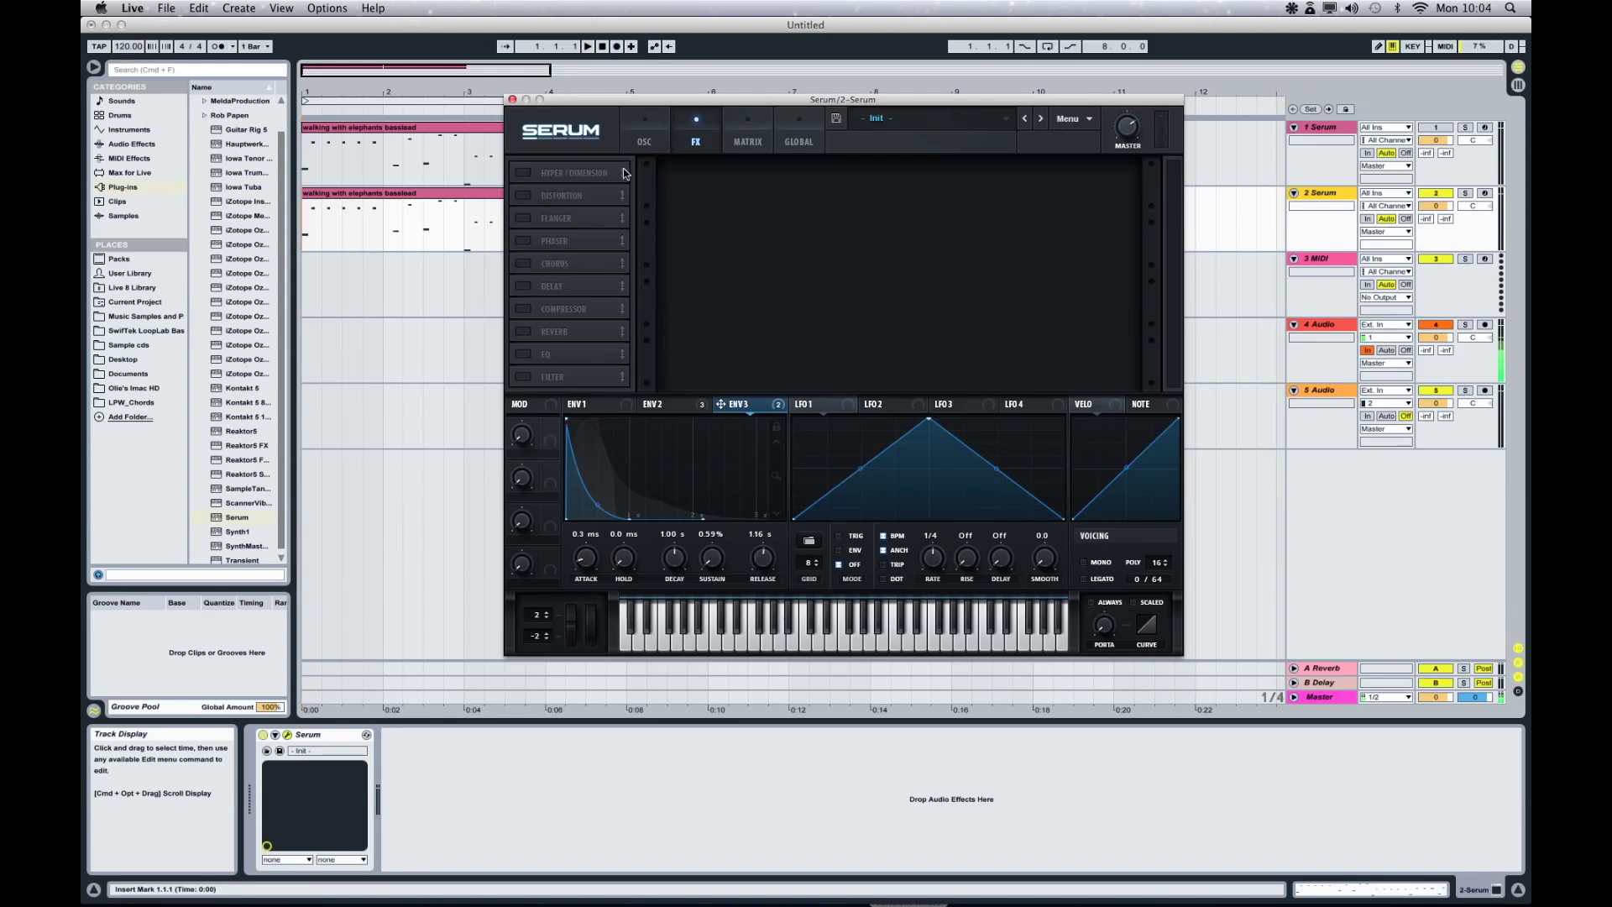
left_click(522, 174)
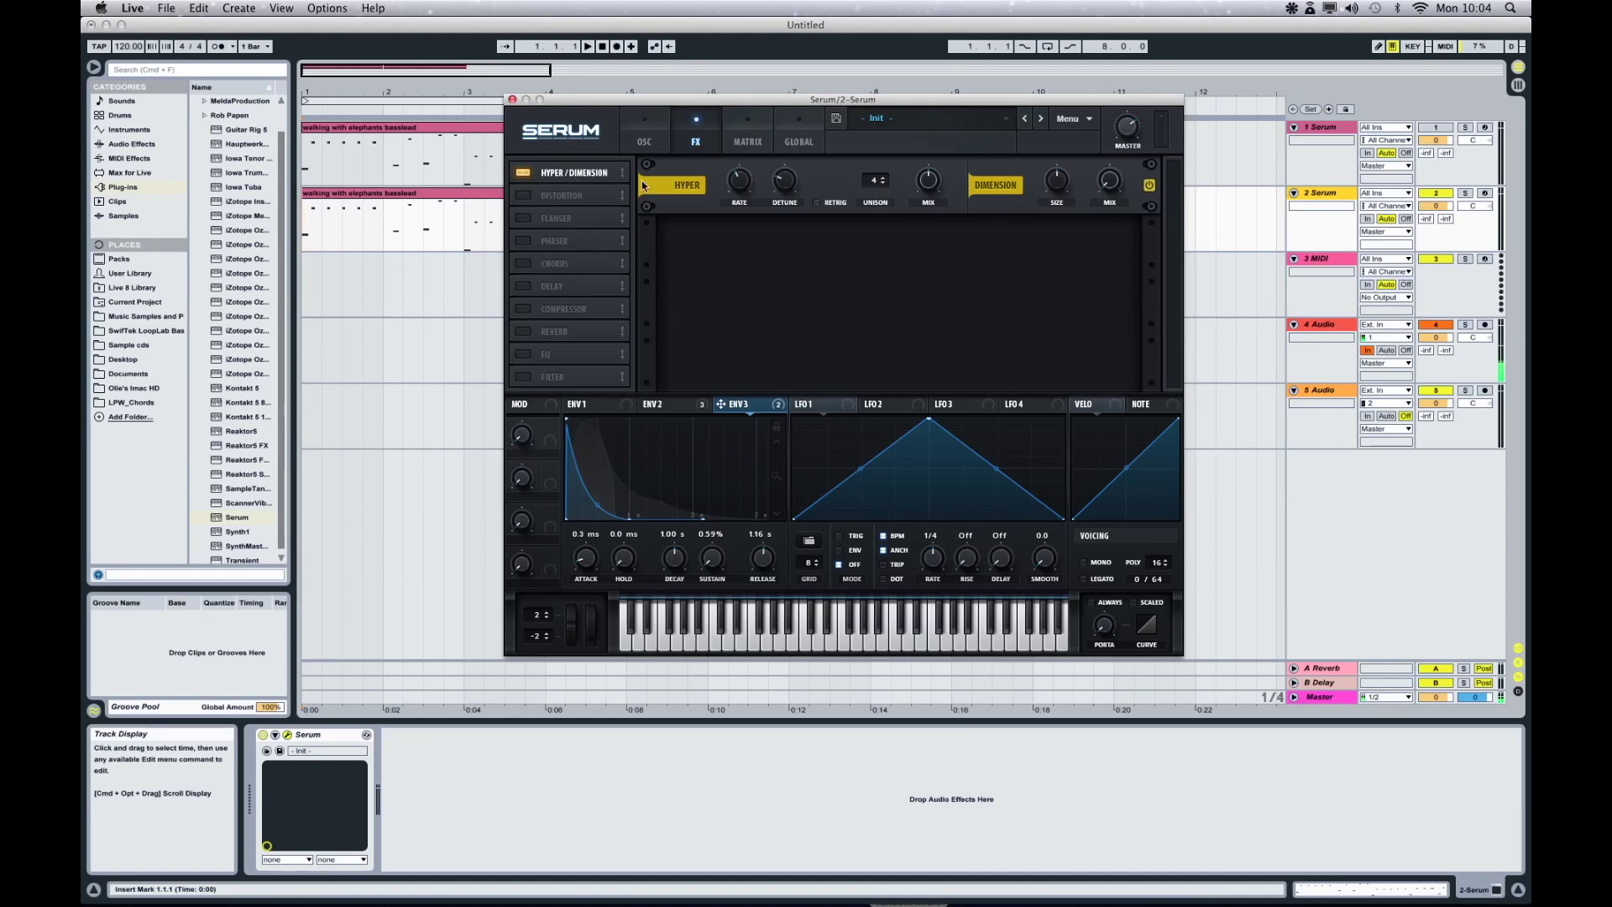
left_click_drag(738, 190, 740, 152)
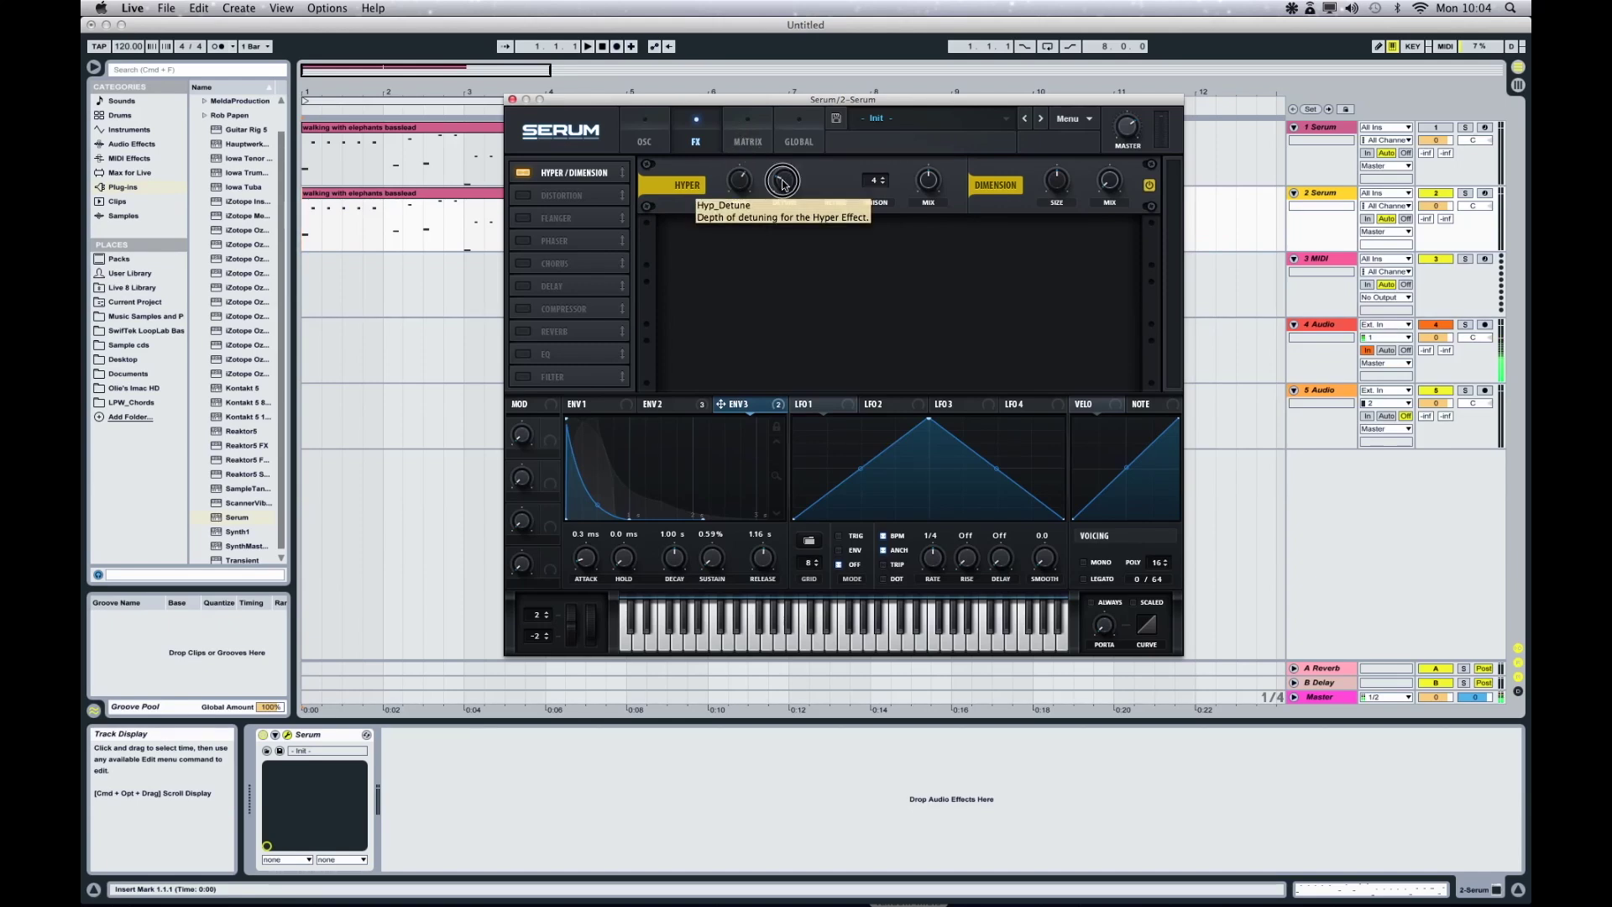
left_click(783, 183)
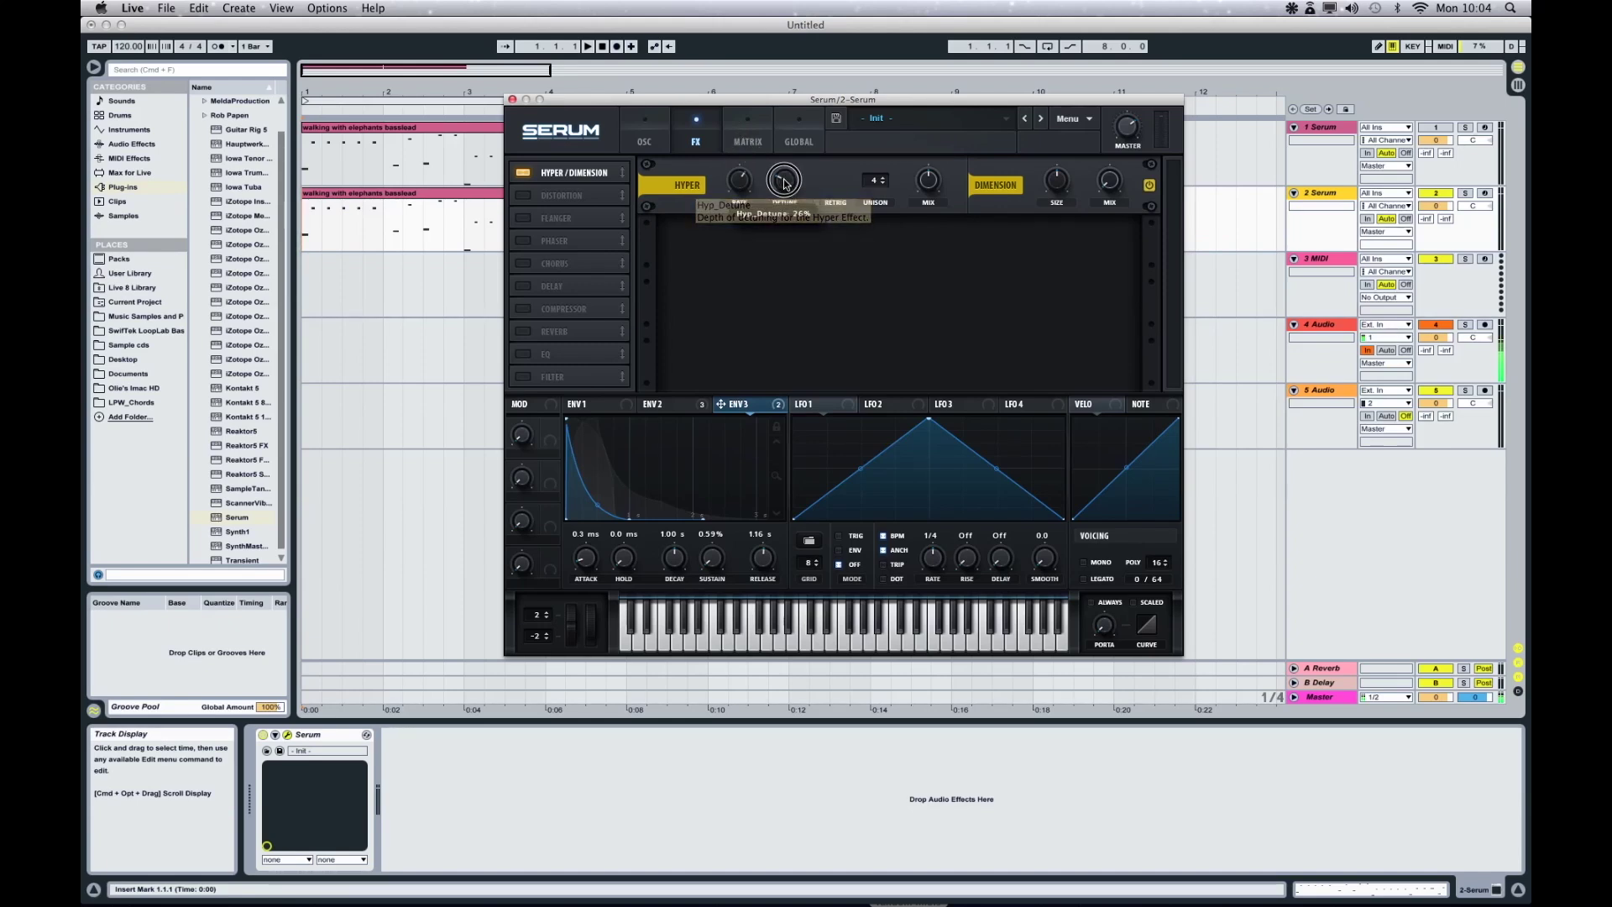
left_click(933, 197)
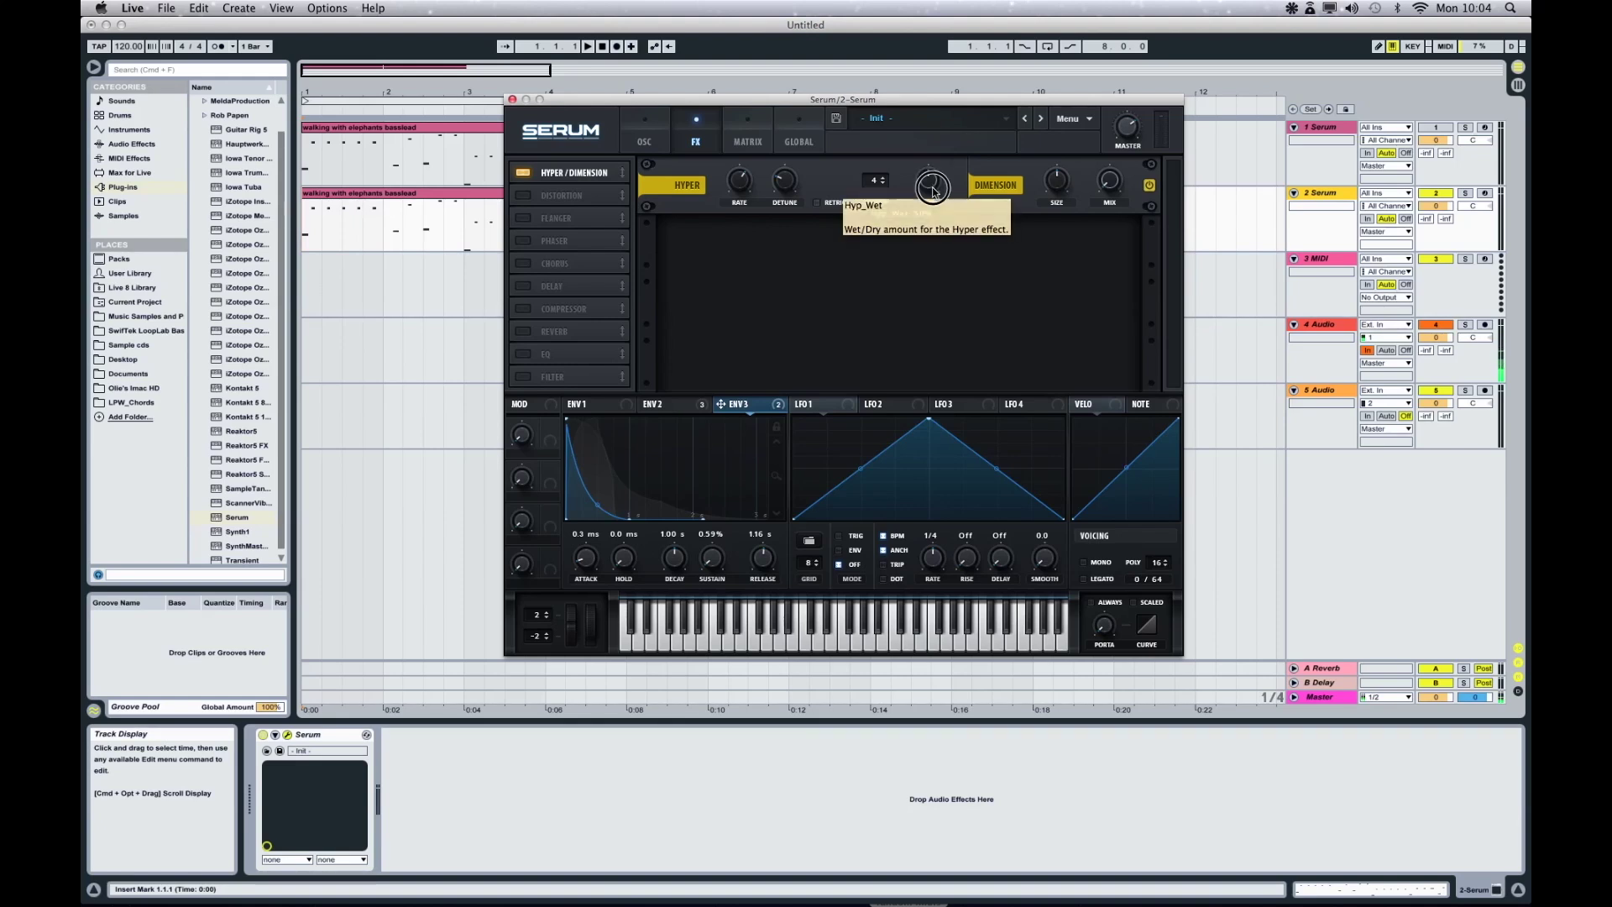
left_click_drag(933, 196, 939, 219)
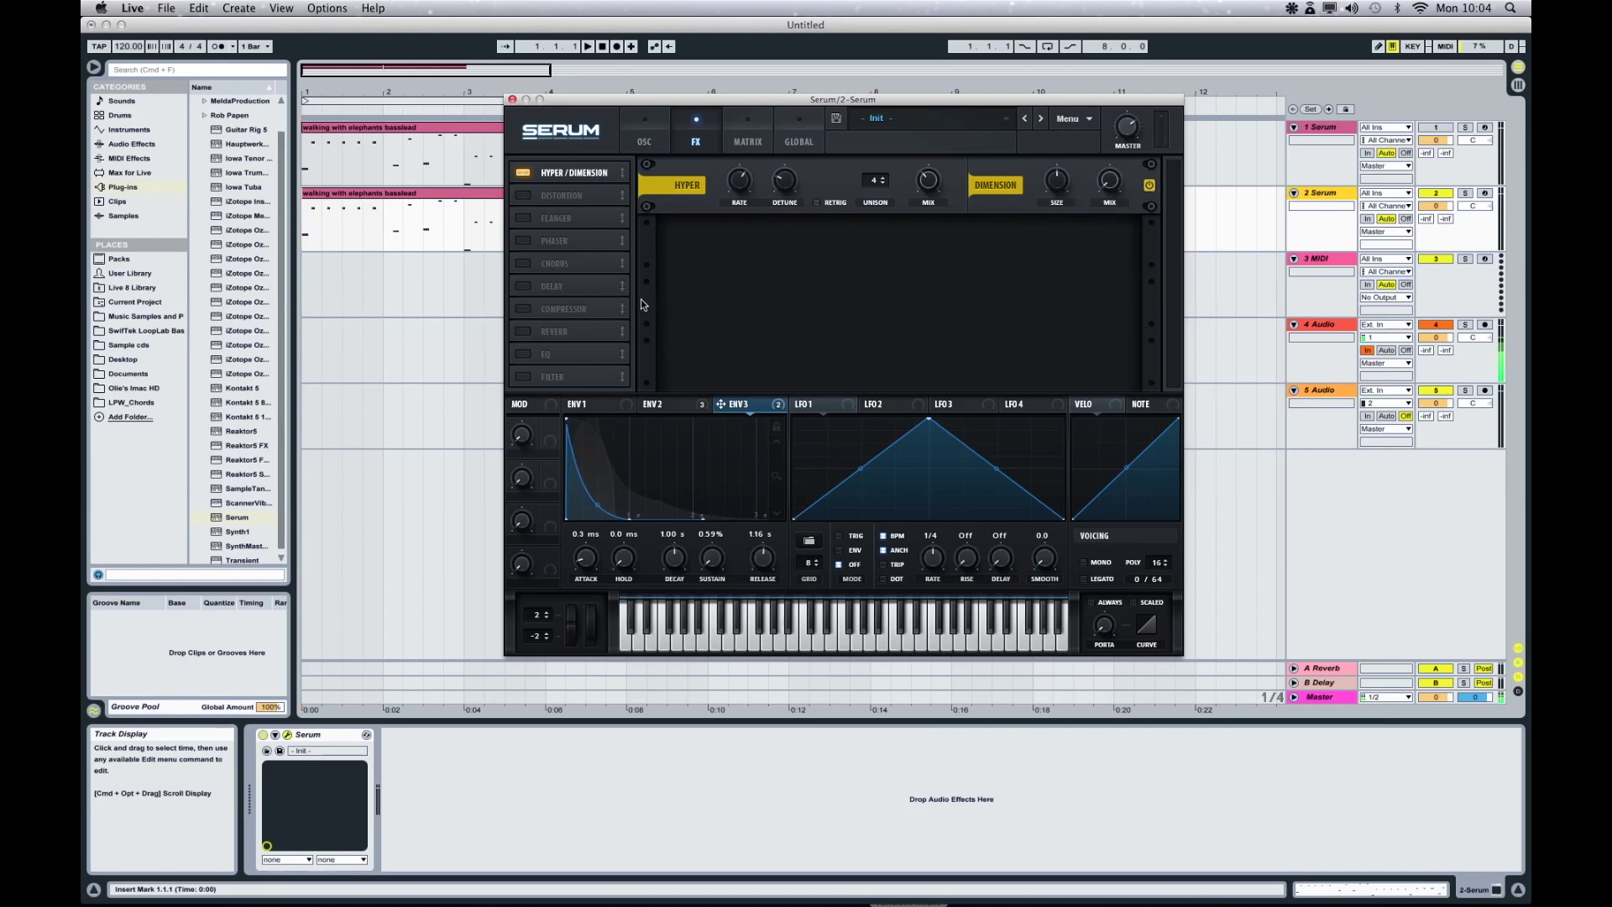
Enable Tube distortion with its filter in Pre mode at 5638 Hz and bandwidth 0.1, and raise the drive
left_click(526, 195)
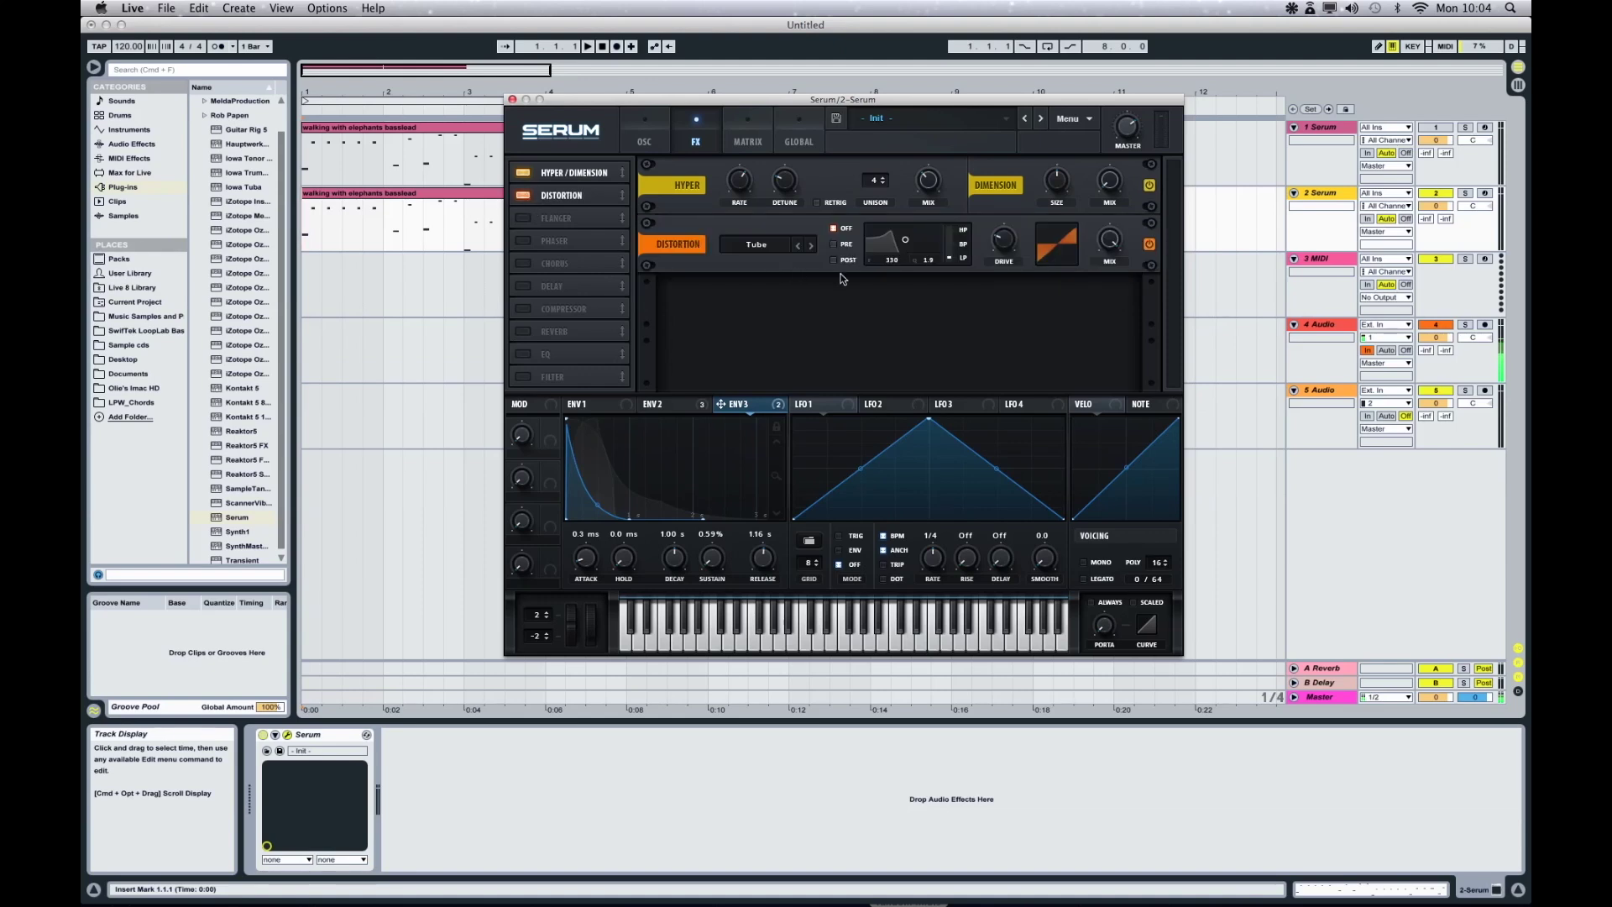
left_click(835, 244)
left_click_drag(898, 262, 890, 183)
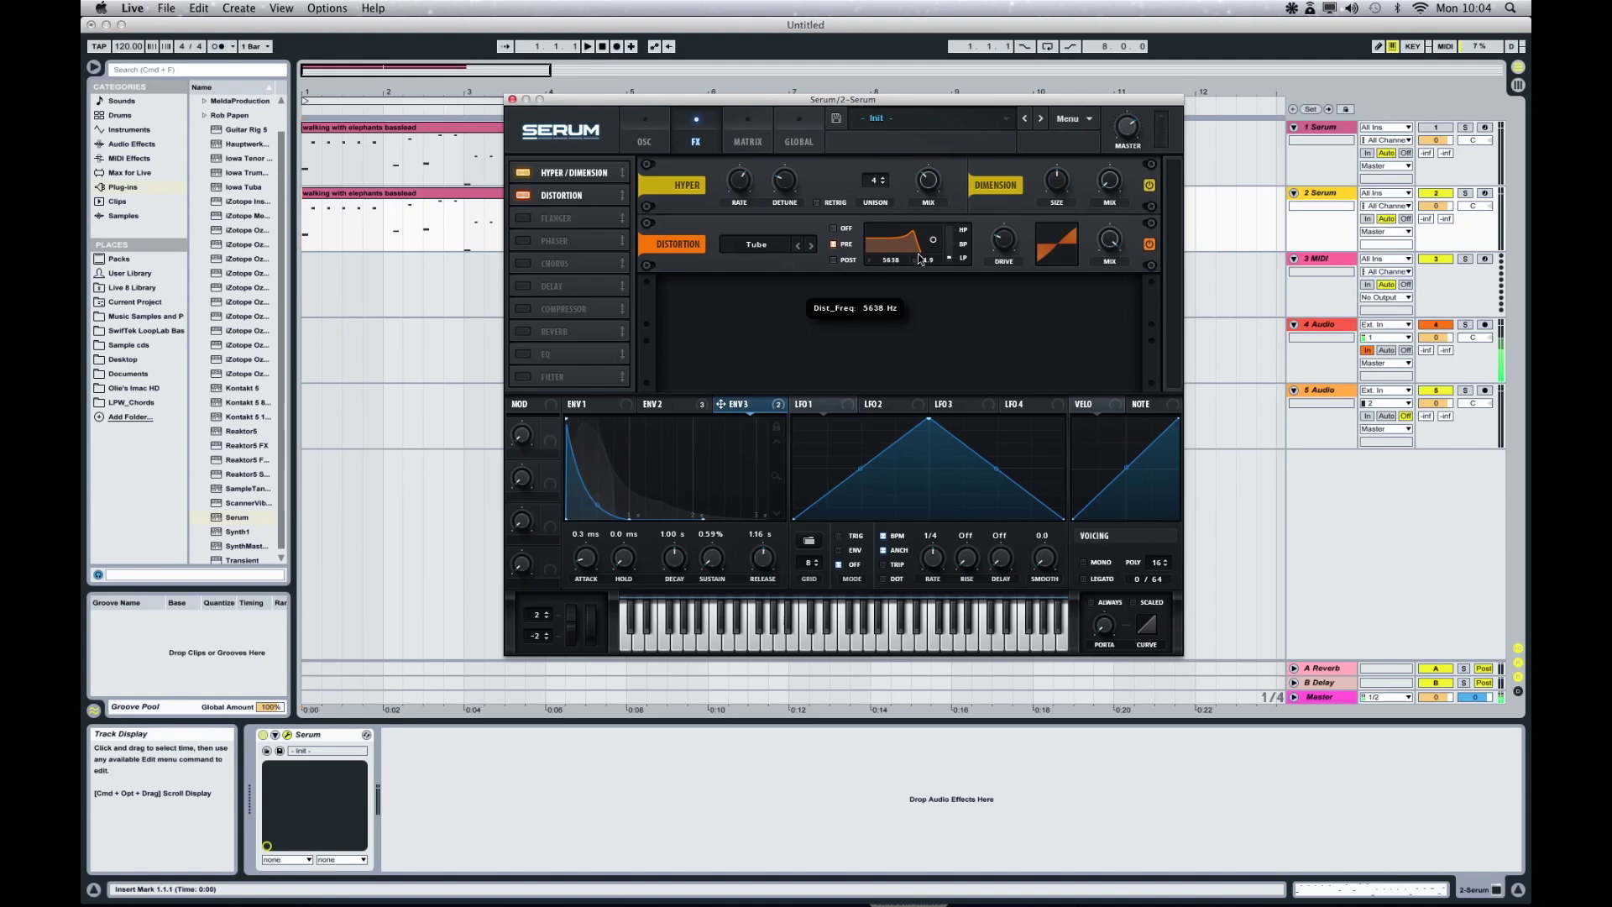
left_click_drag(931, 263, 926, 338)
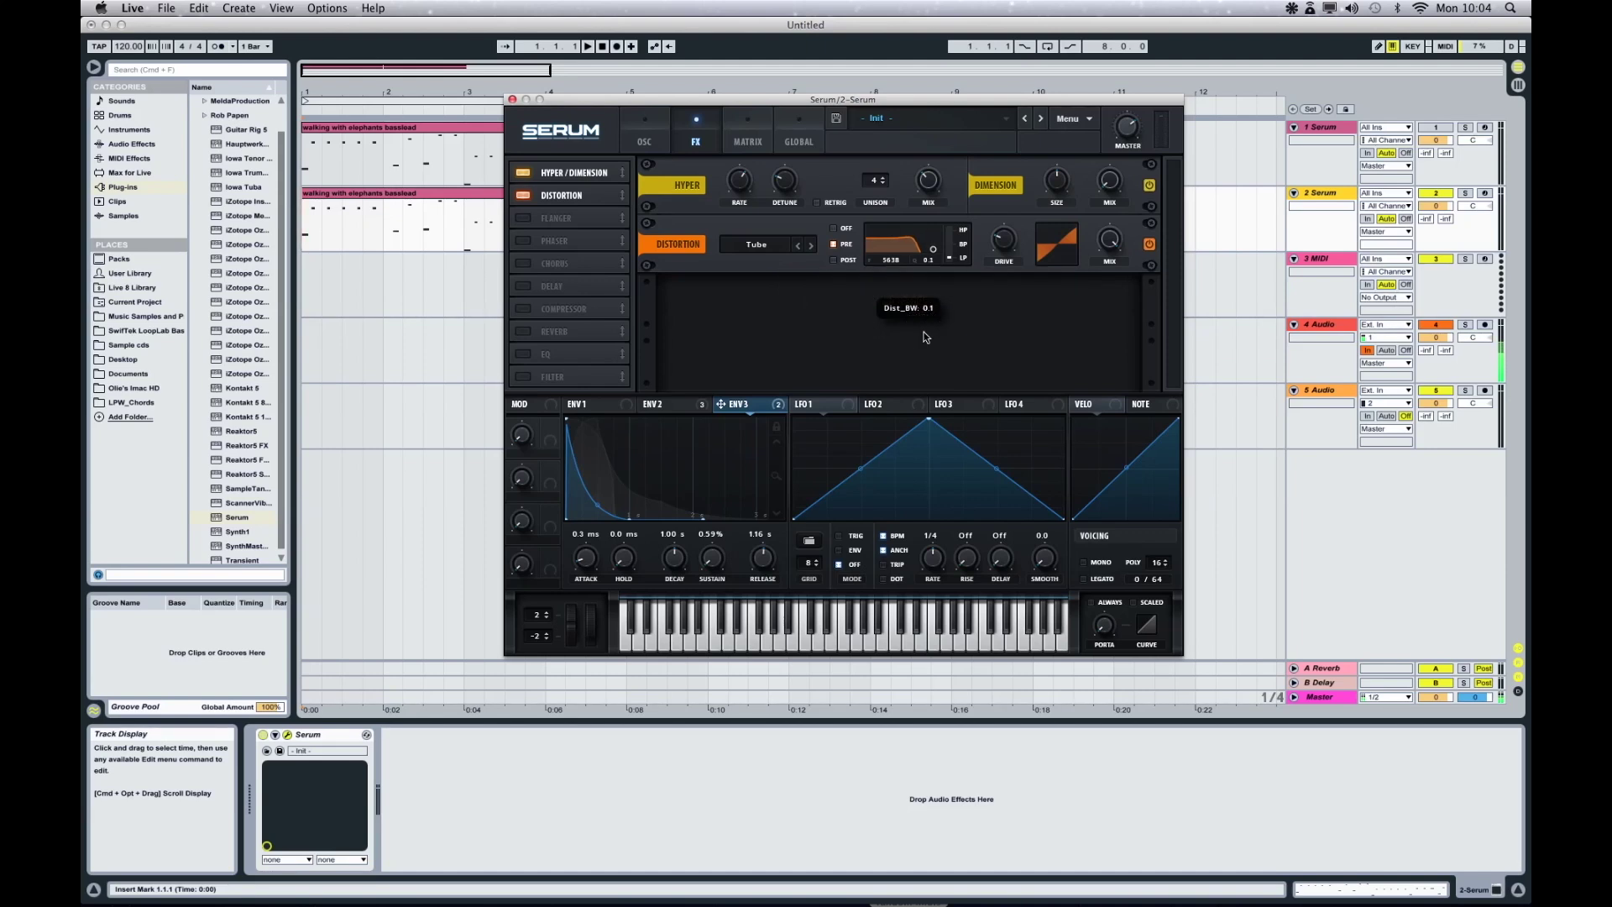
left_click_drag(1001, 242, 999, 167)
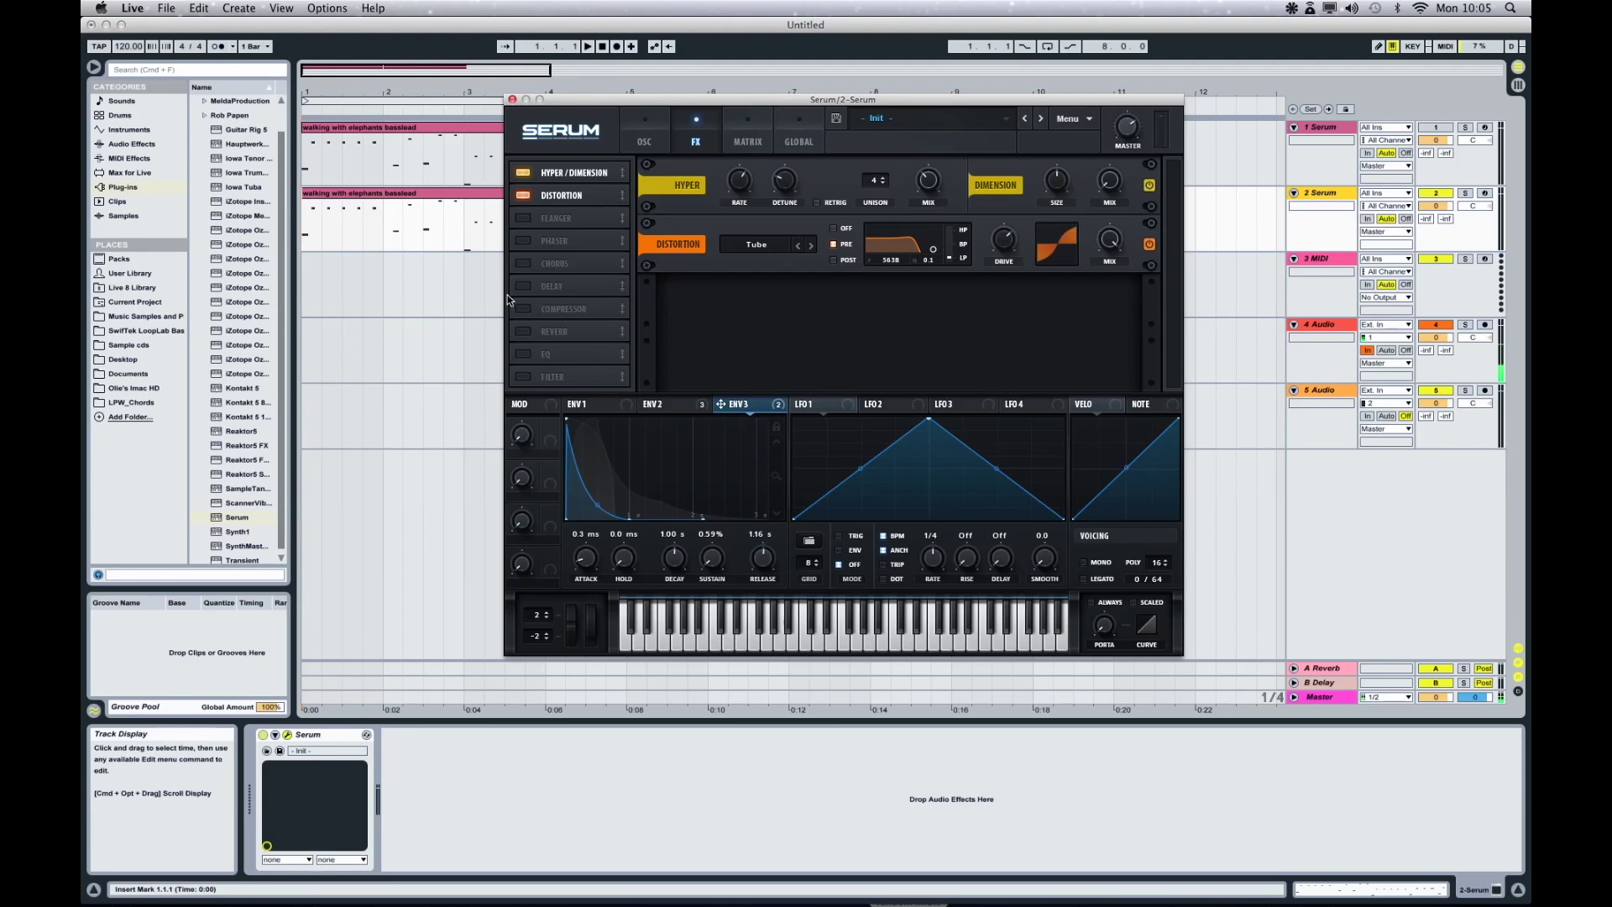
Enable the EQ, filter, compressor and reverb effects, moving the compressor and reverb to the end of the effects chain
left_click(523, 354)
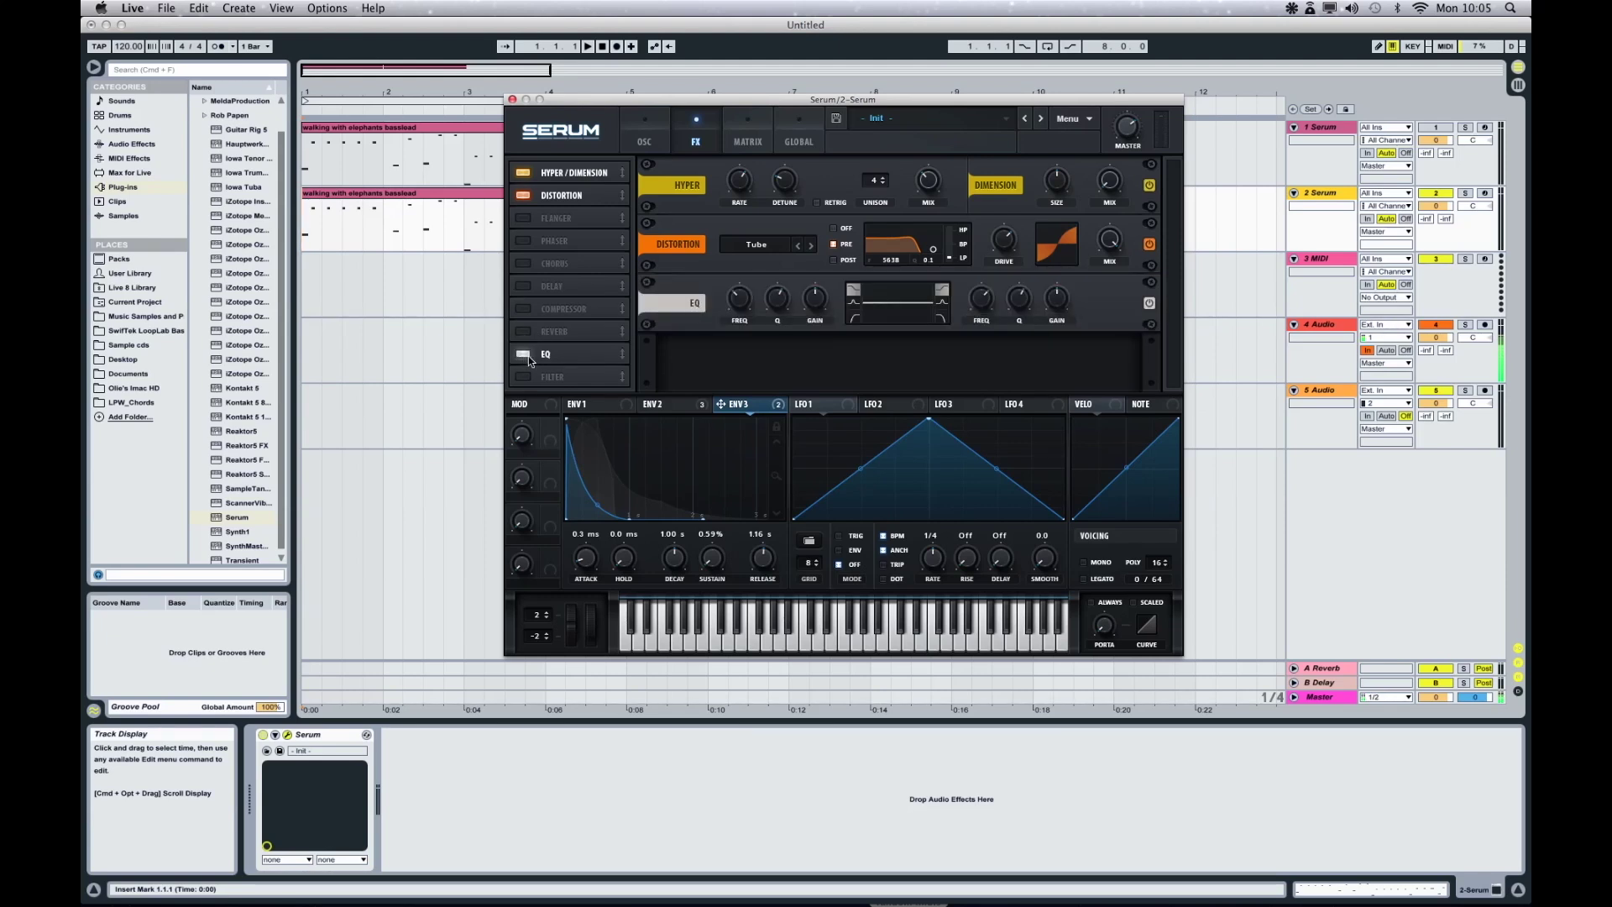
left_click(524, 377)
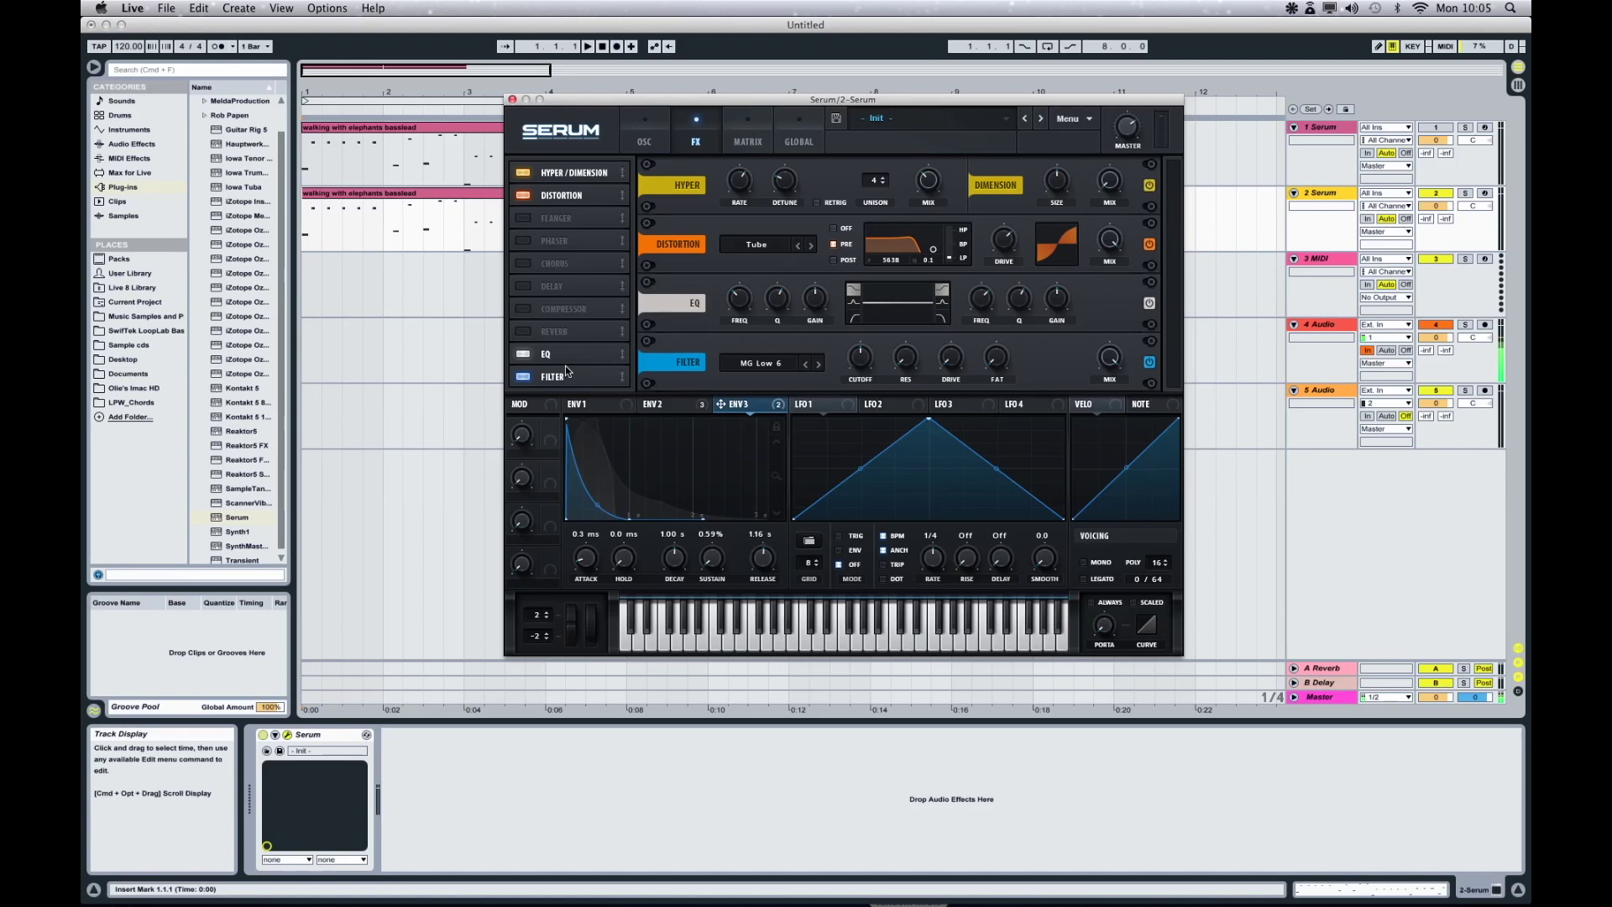
left_click(523, 308)
left_click_drag(623, 309, 622, 385)
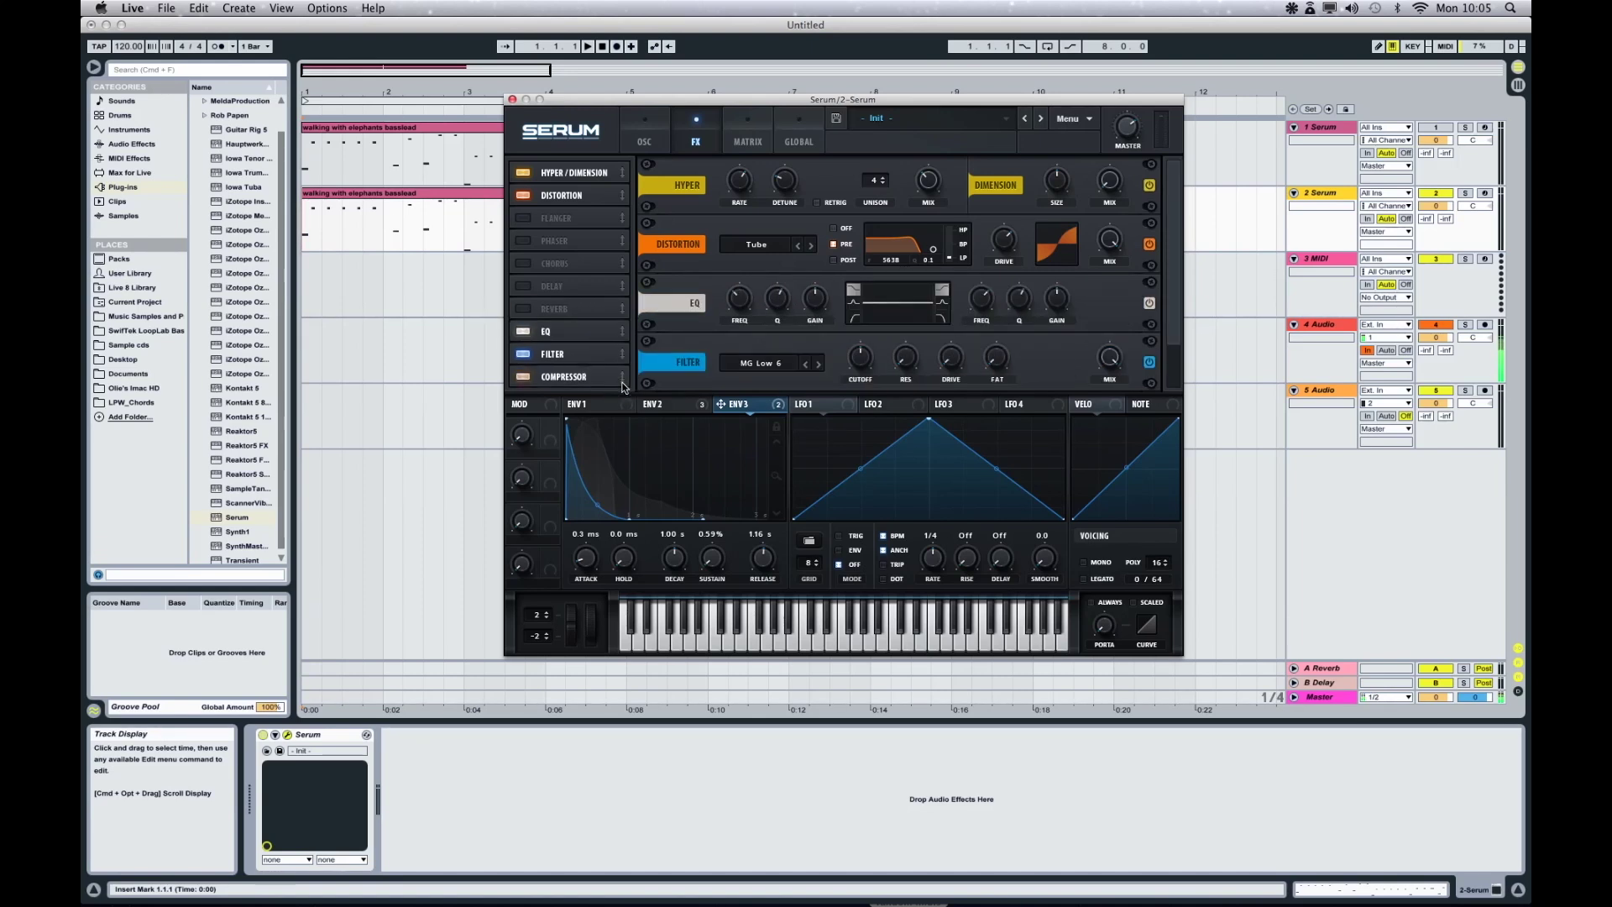
left_click(522, 309)
left_click_drag(623, 309, 624, 387)
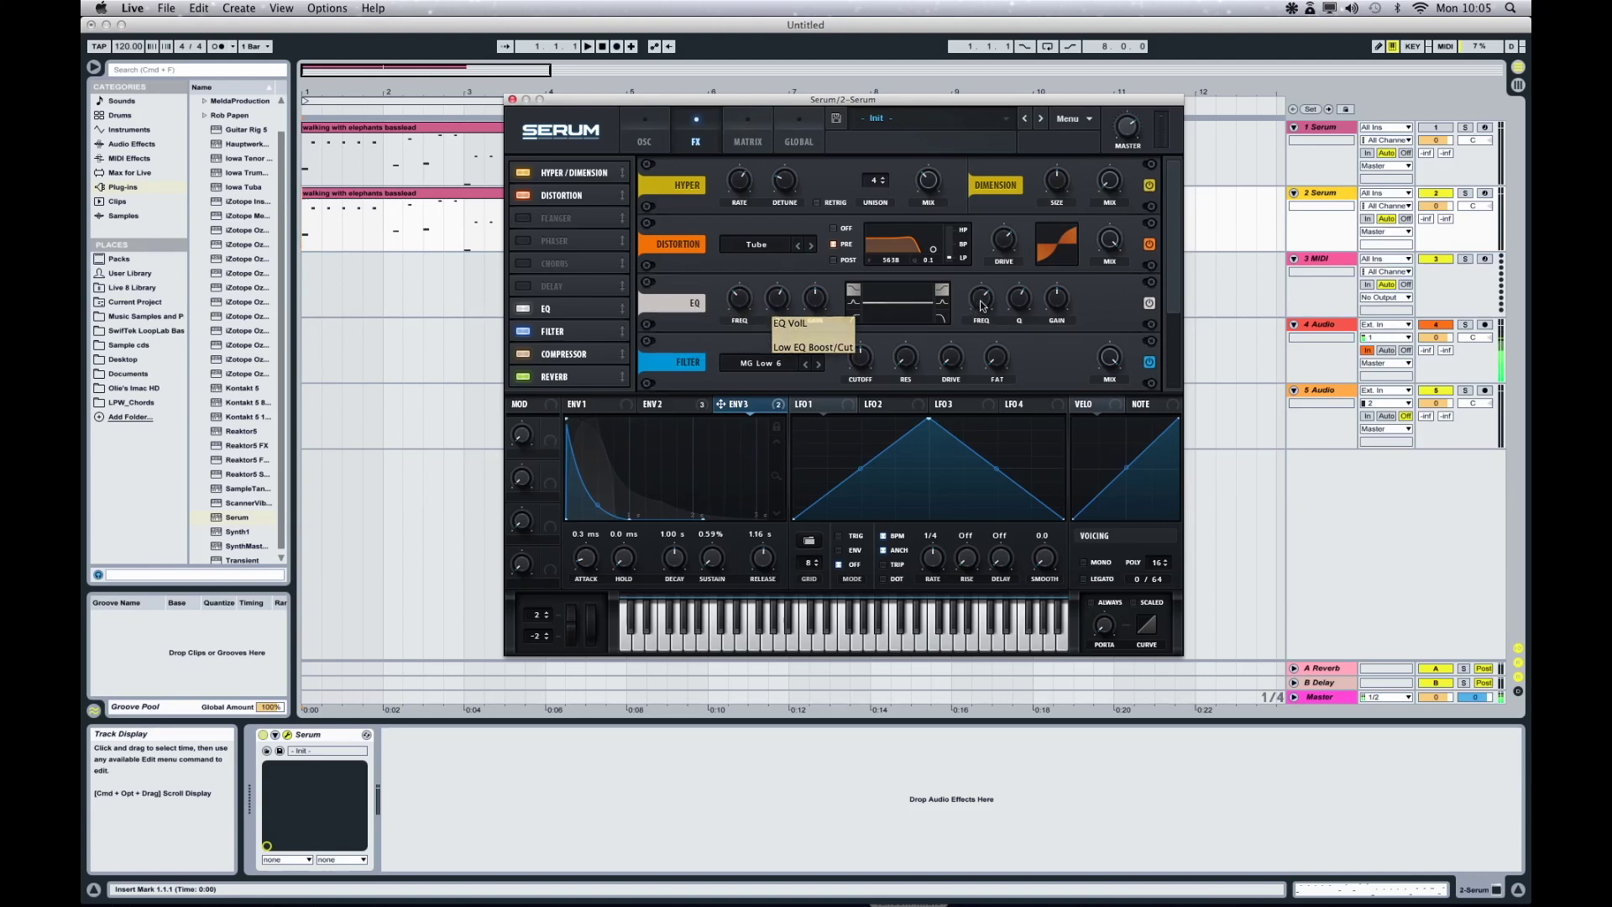
Adjust the frequency and gain of the EQ's high band to cut the highs slightly
left_click(982, 327)
left_click_drag(984, 330, 1053, 322)
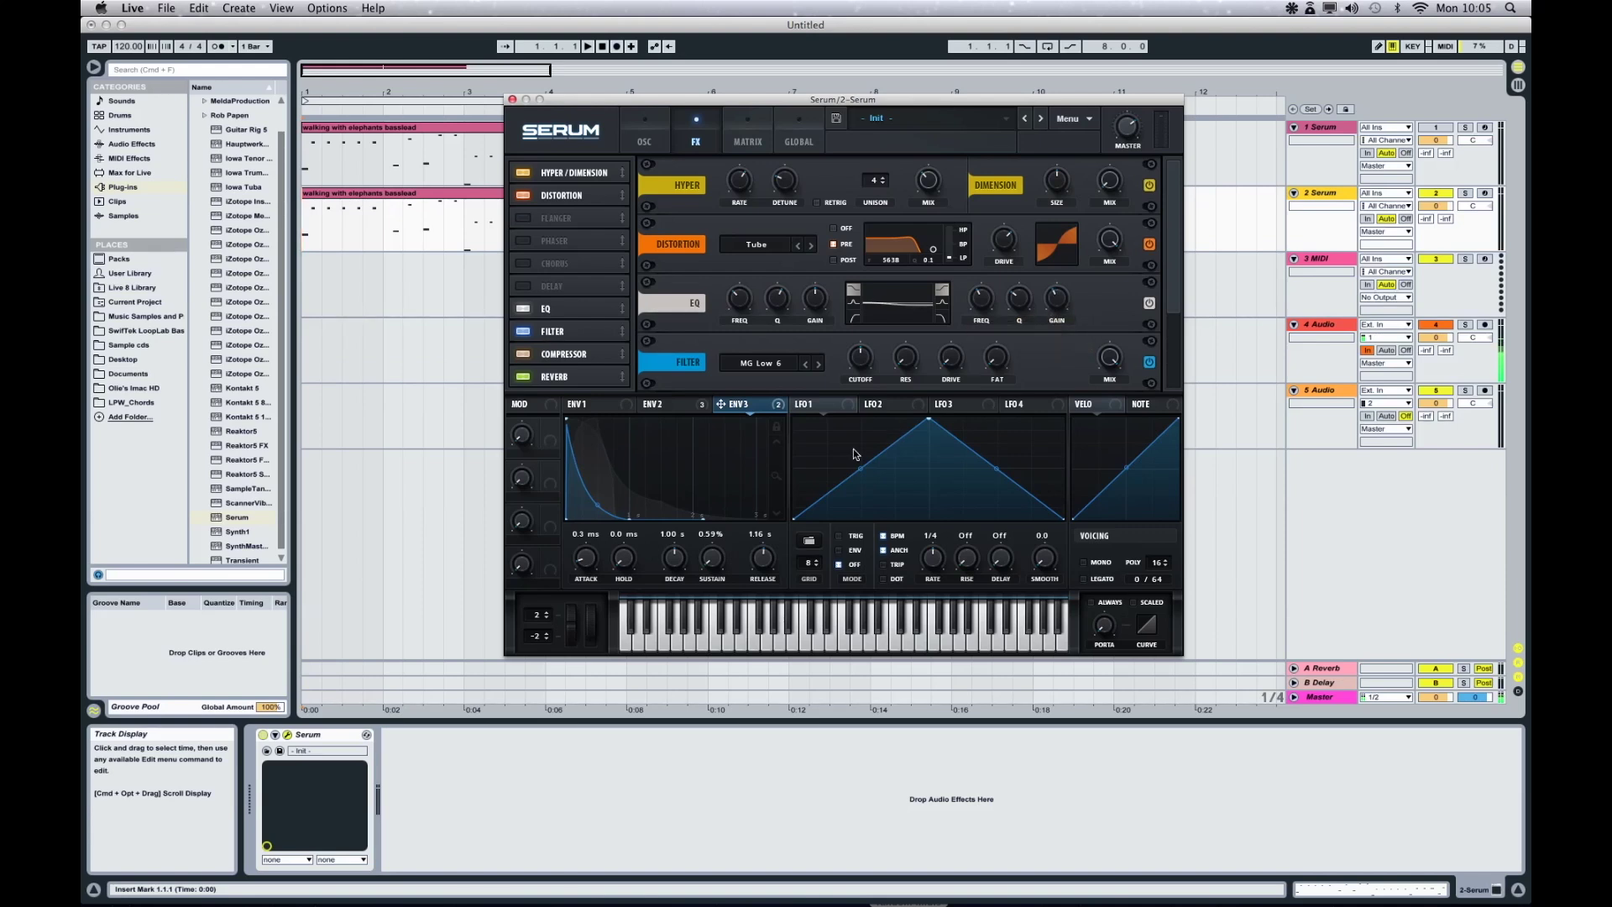
Raise the drive and lower the cutoff of the MG Low 6 filter in the effects chain
mouse_move(697, 406)
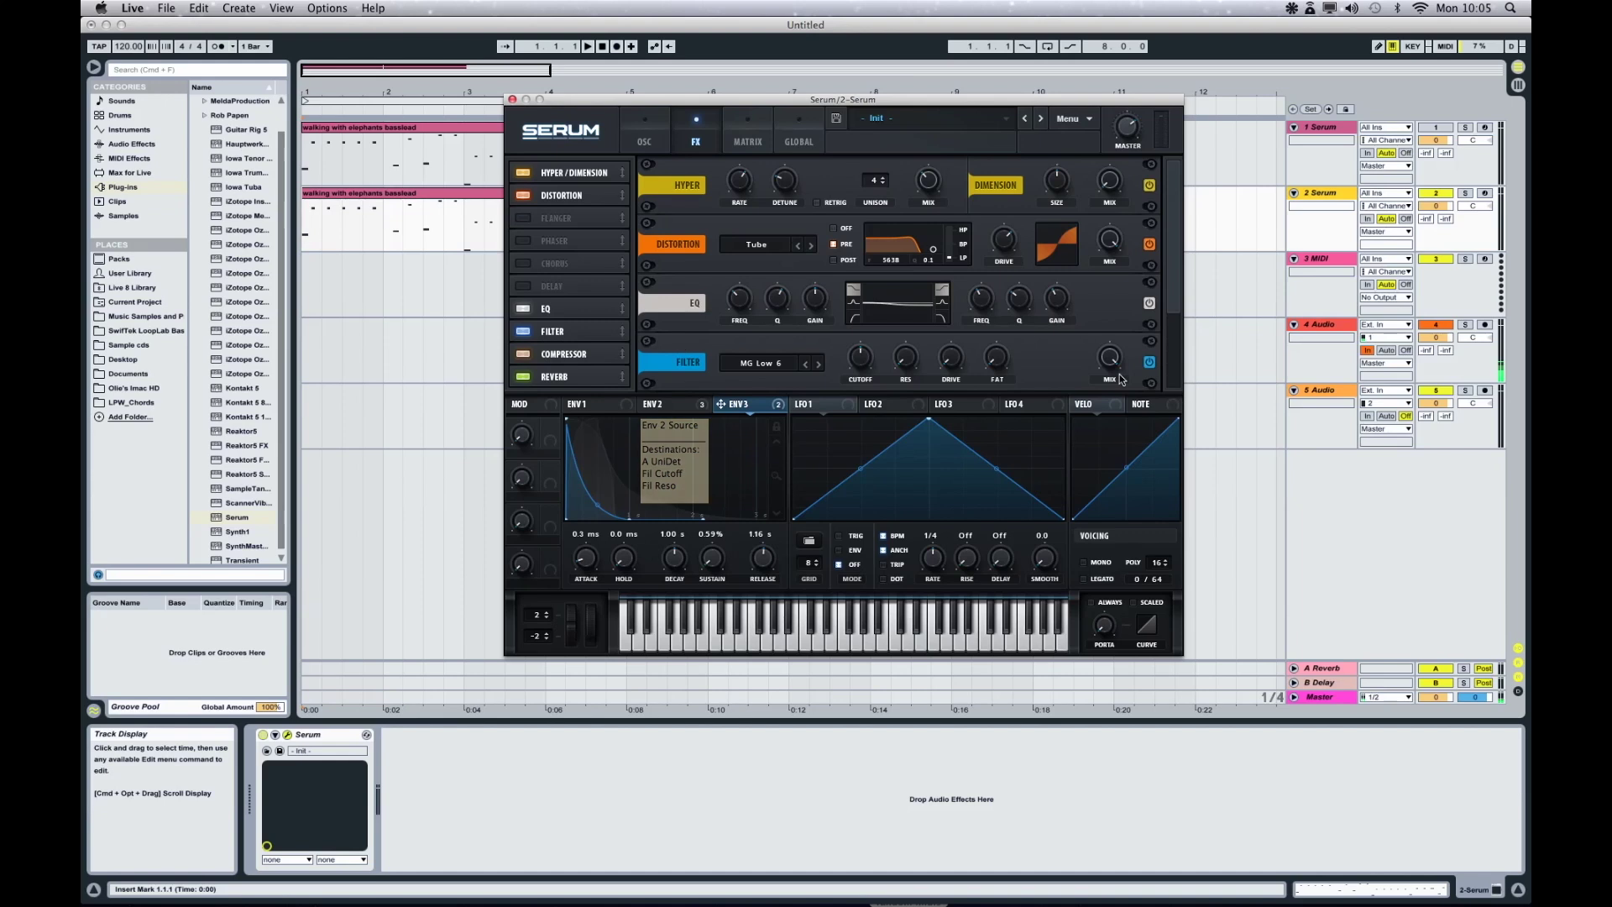
left_click(1004, 394)
left_click_drag(954, 368, 948, 342)
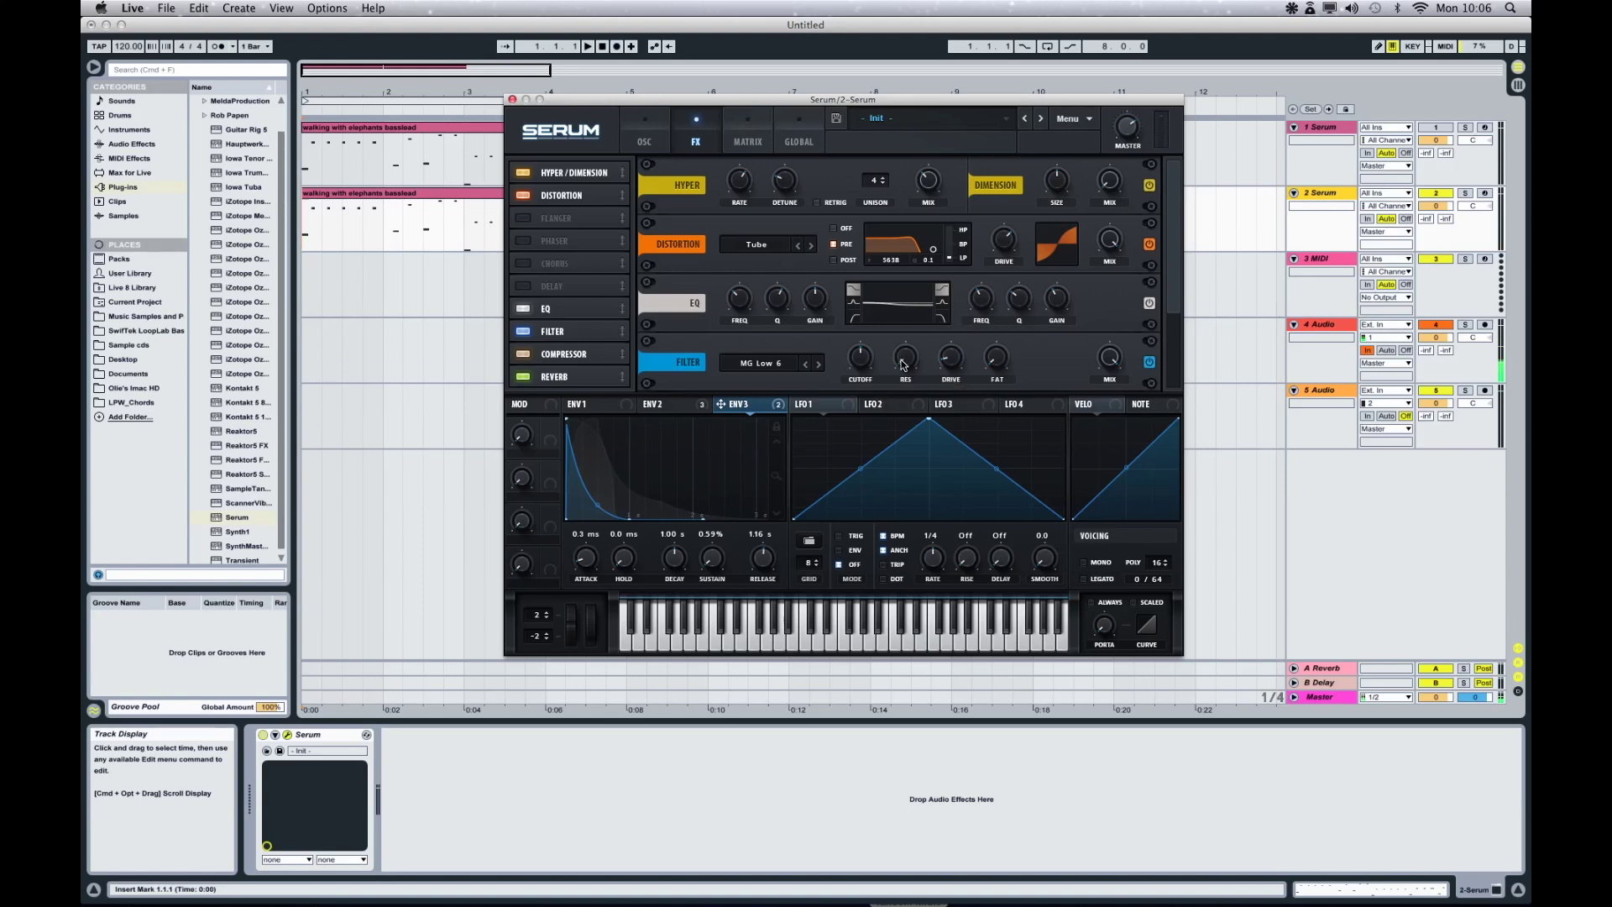
left_click(863, 361)
left_click_drag(863, 363, 864, 383)
left_click_drag(863, 388, 865, 396)
Adjust the reverb's size, low cut and high cut, and set its wet mix to 25%
scroll(1175, 304, "down", 3)
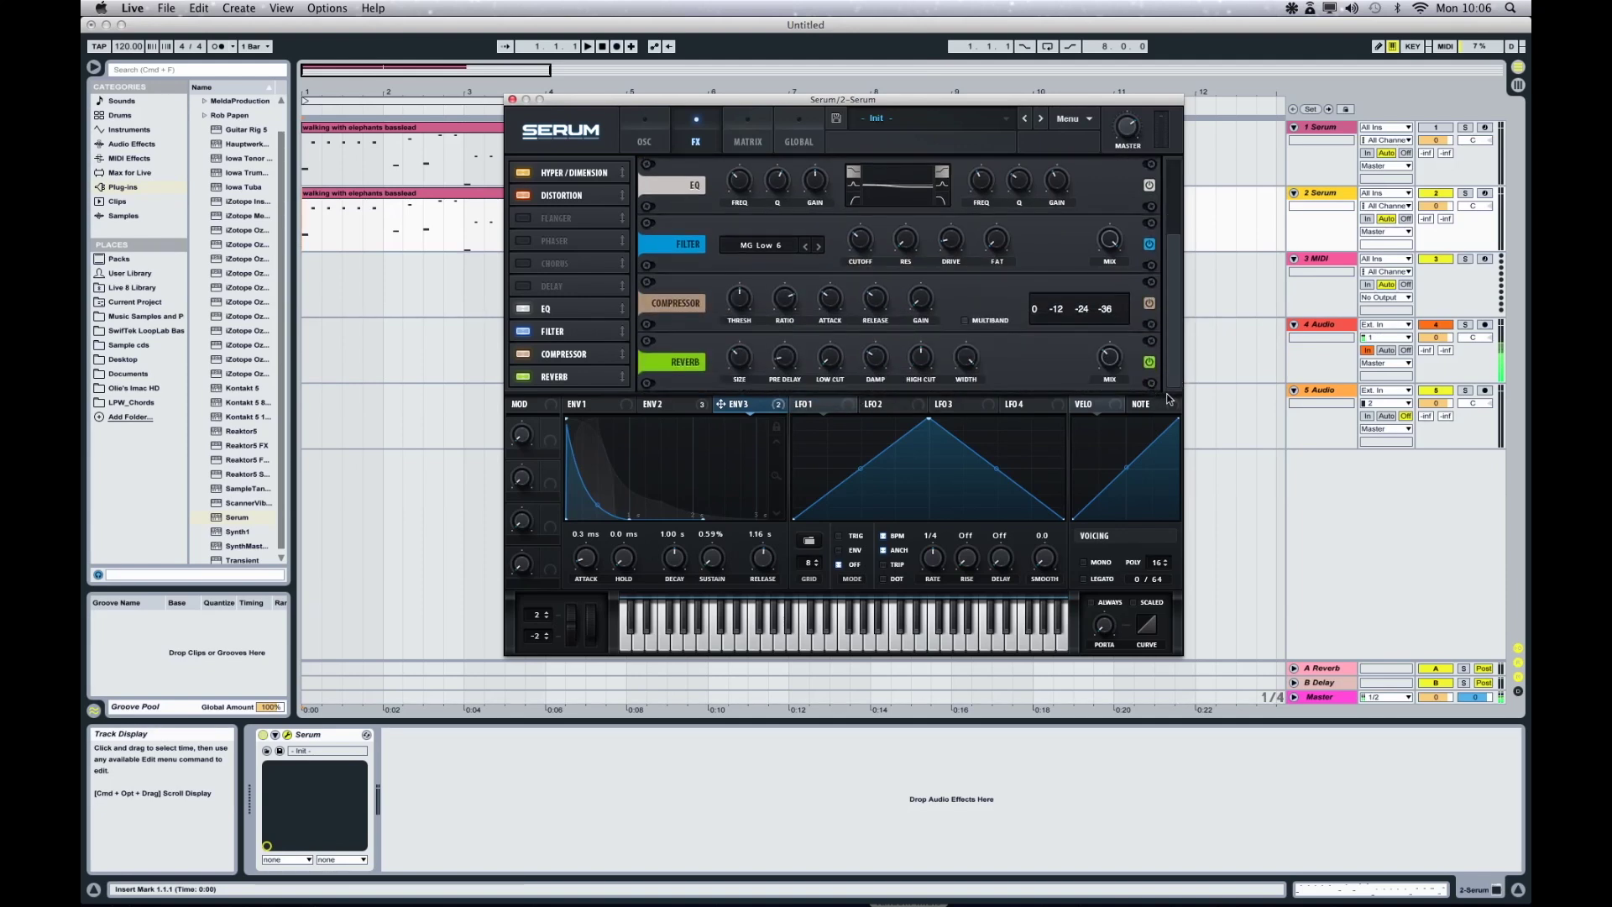
left_click(747, 370)
left_click_drag(747, 370, 837, 341)
left_click(831, 363)
left_click_drag(923, 342, 882, 318)
left_click_drag(1114, 369, 1108, 372)
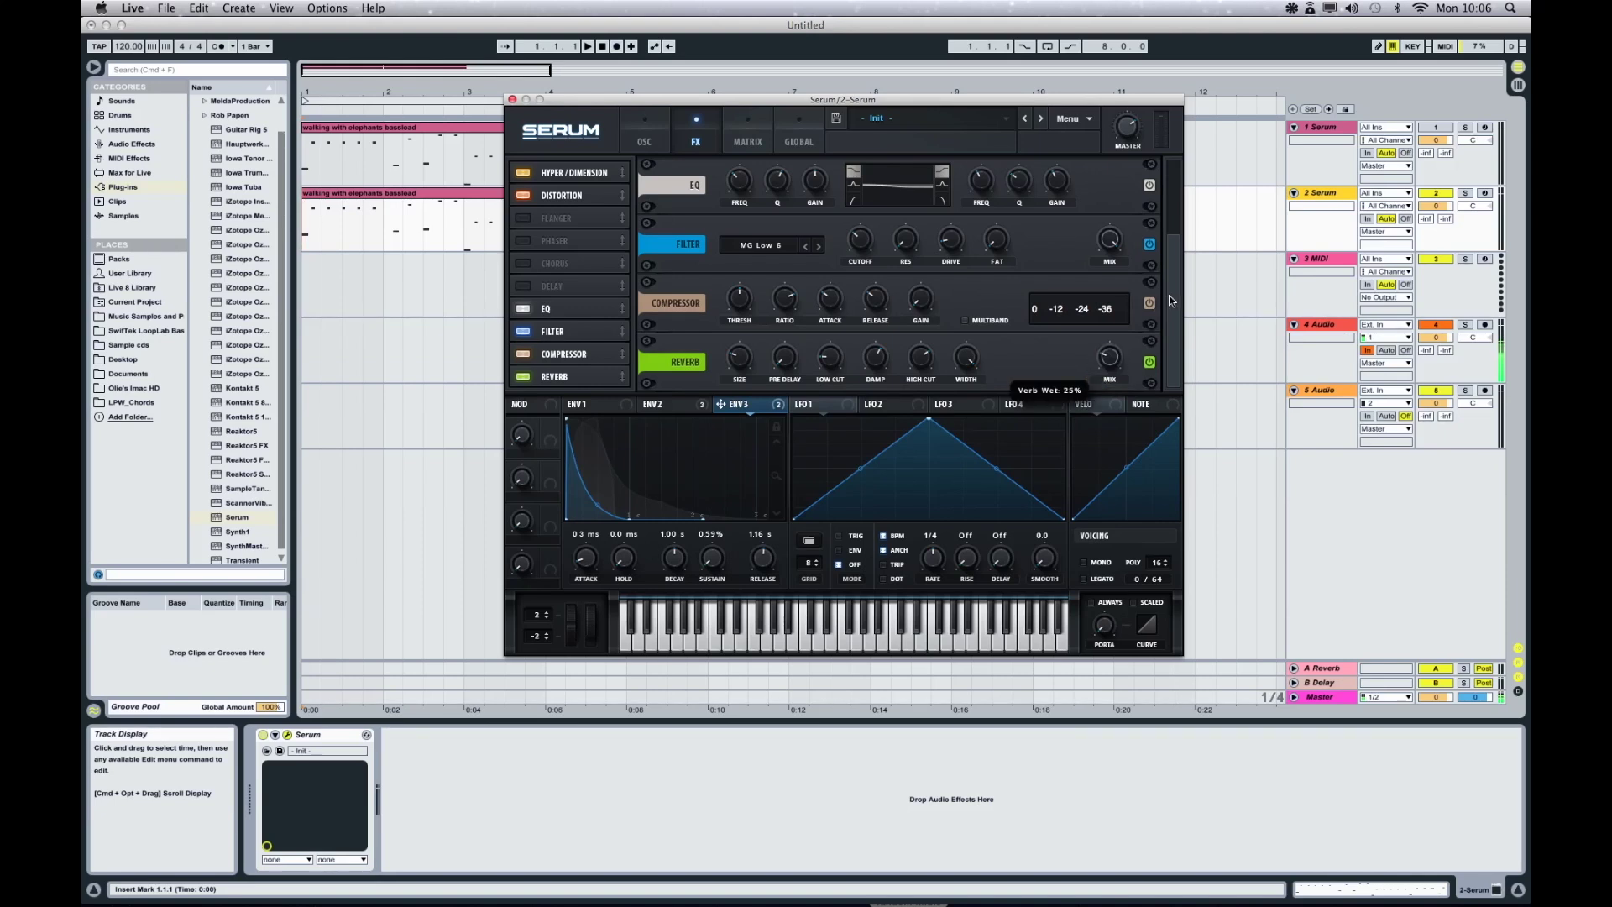
Assign Envelope 2 as a modulator of the distortion drive
left_click_drag(1174, 304, 1172, 376)
left_click_drag(1165, 192, 1168, 164)
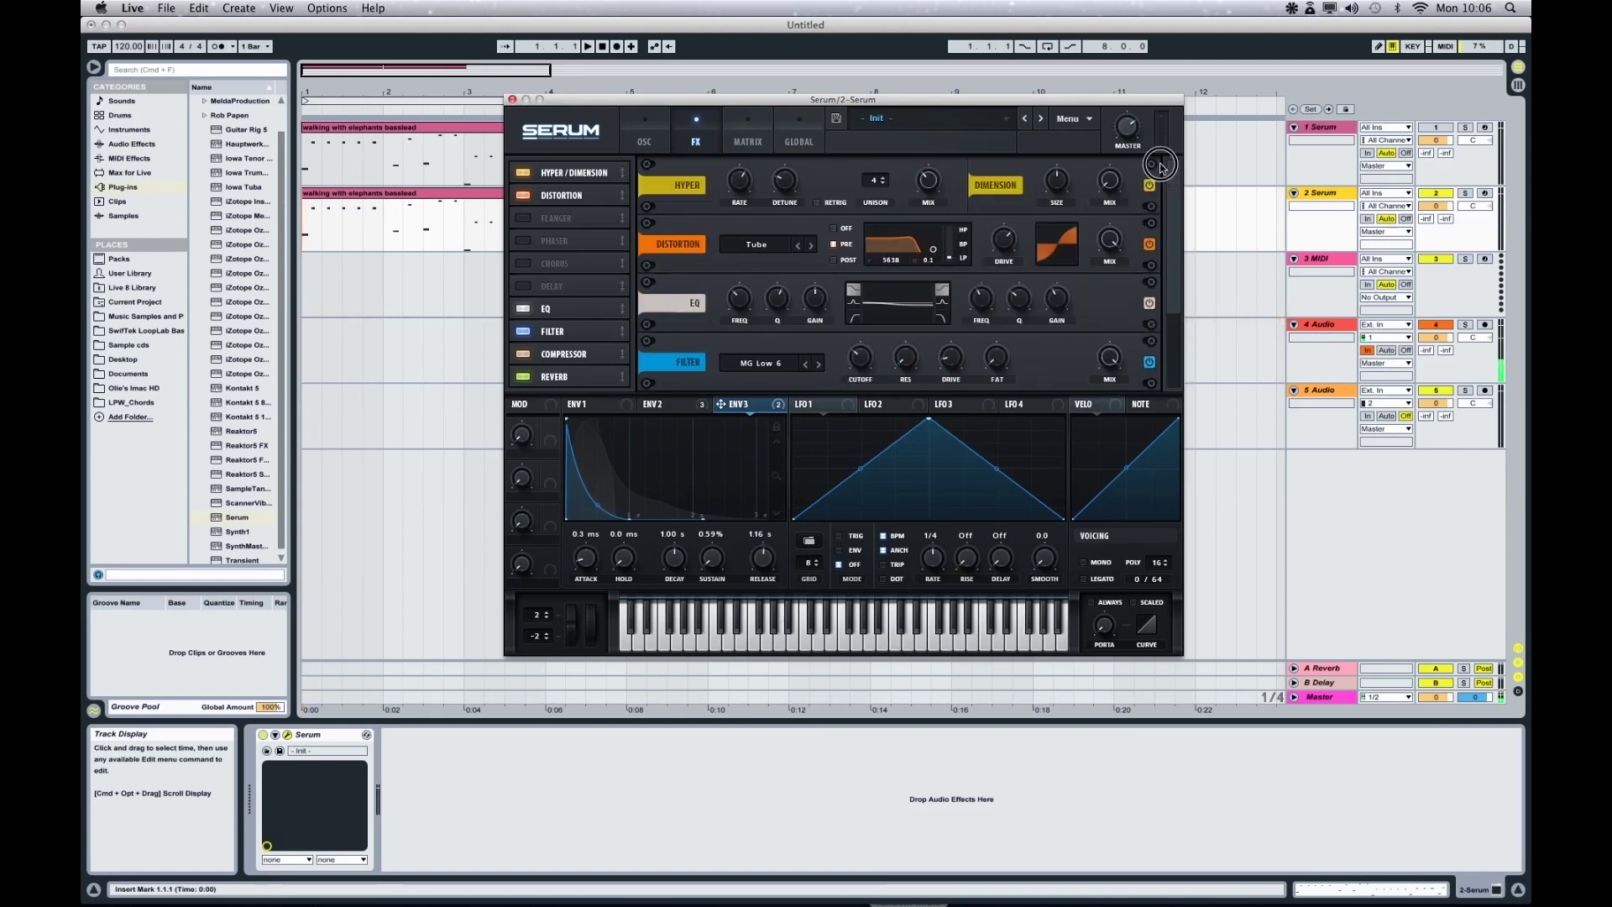
left_click(667, 405)
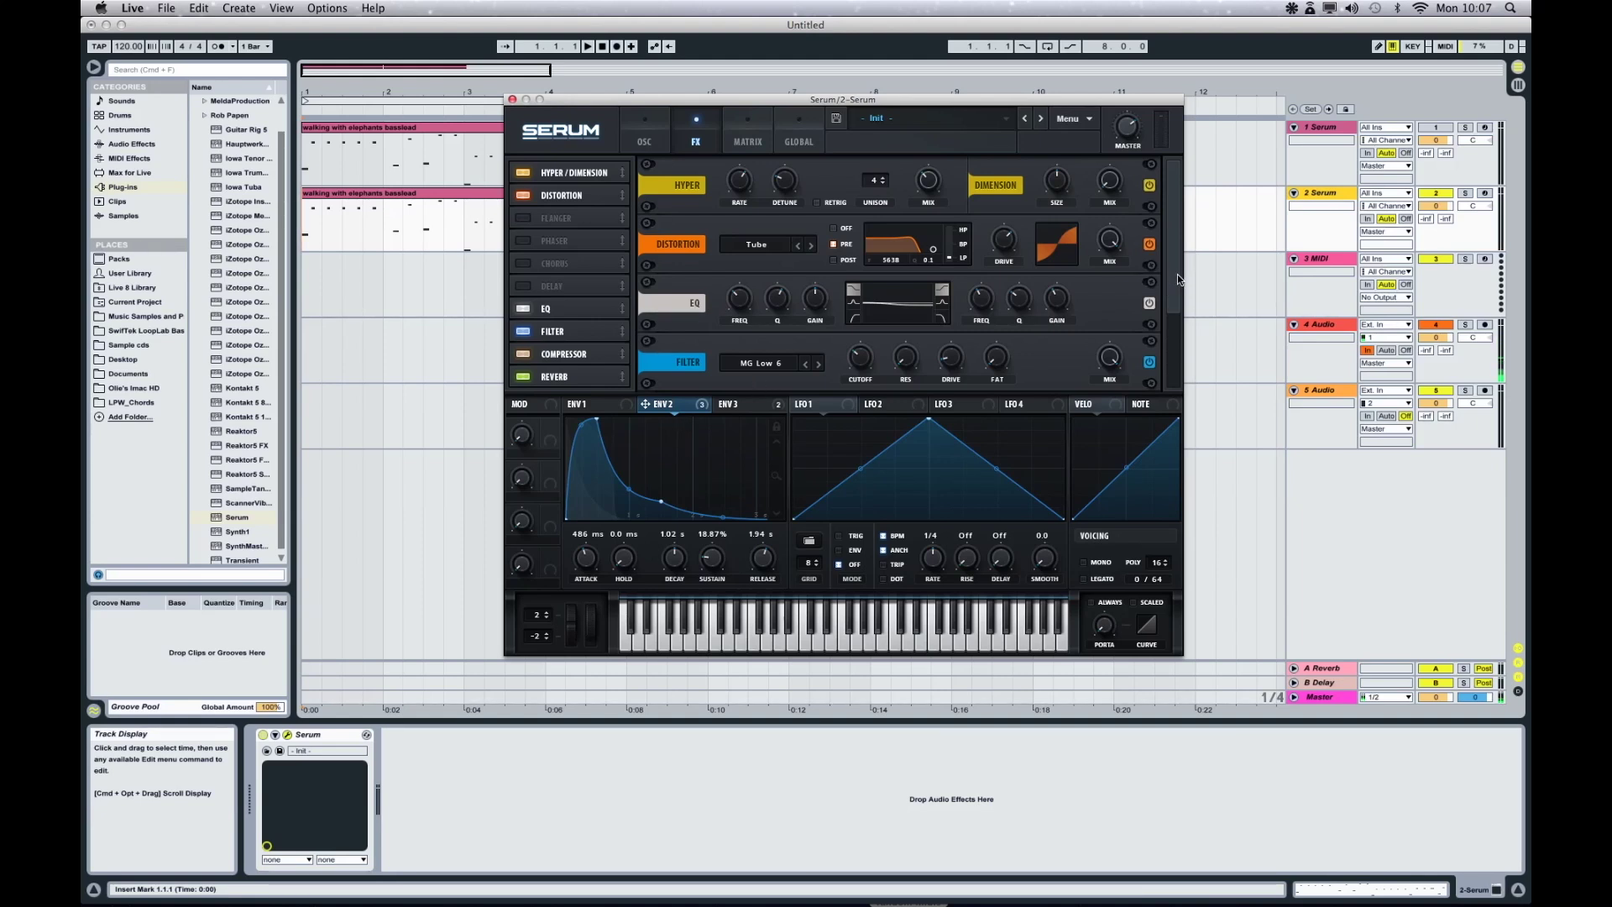
left_click_drag(685, 404, 1010, 248)
mouse_move(1002, 252)
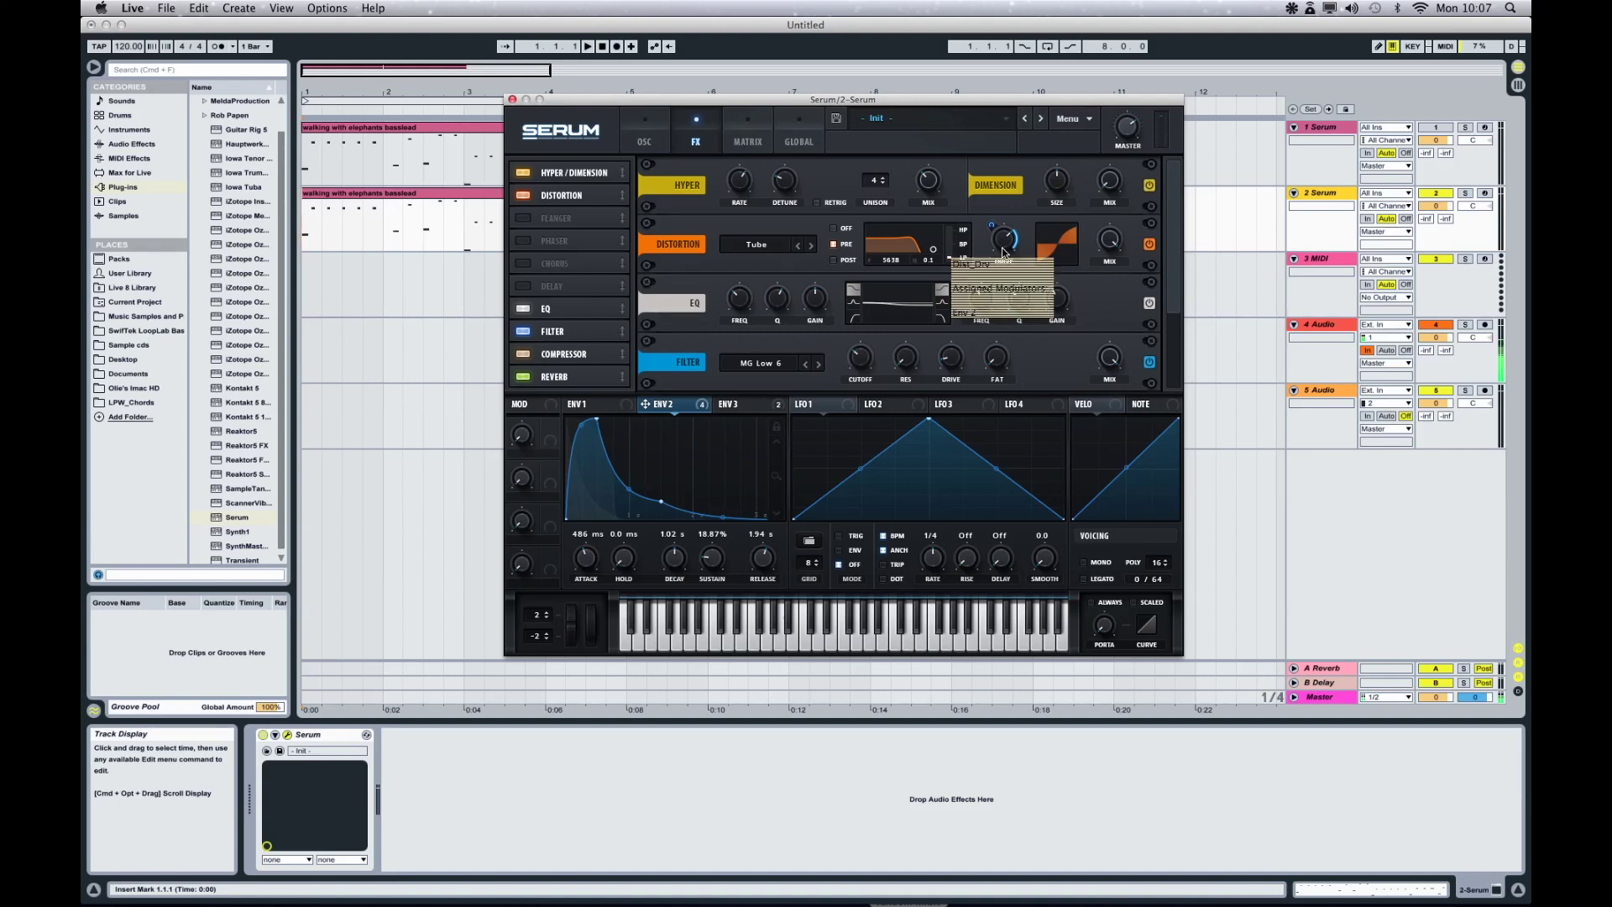
Adjust Envelope 2's modulation depth on the distortion drive and assign Envelope 2 to the EQ's high-band gain at about 27
left_click_drag(992, 230, 994, 229)
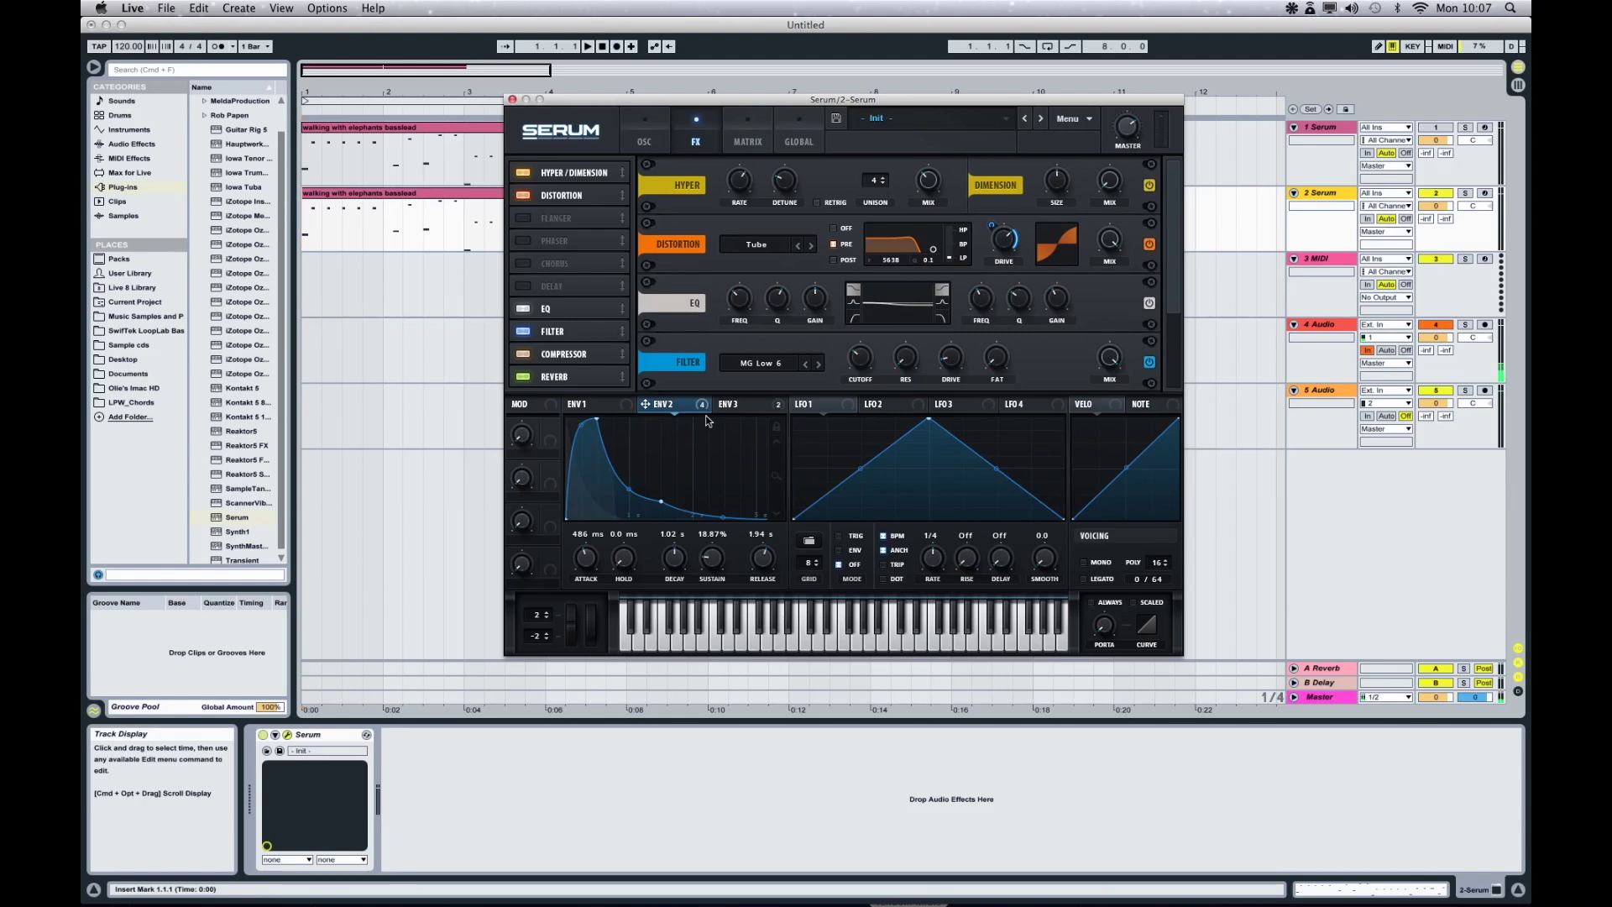
left_click_drag(698, 405, 1043, 313)
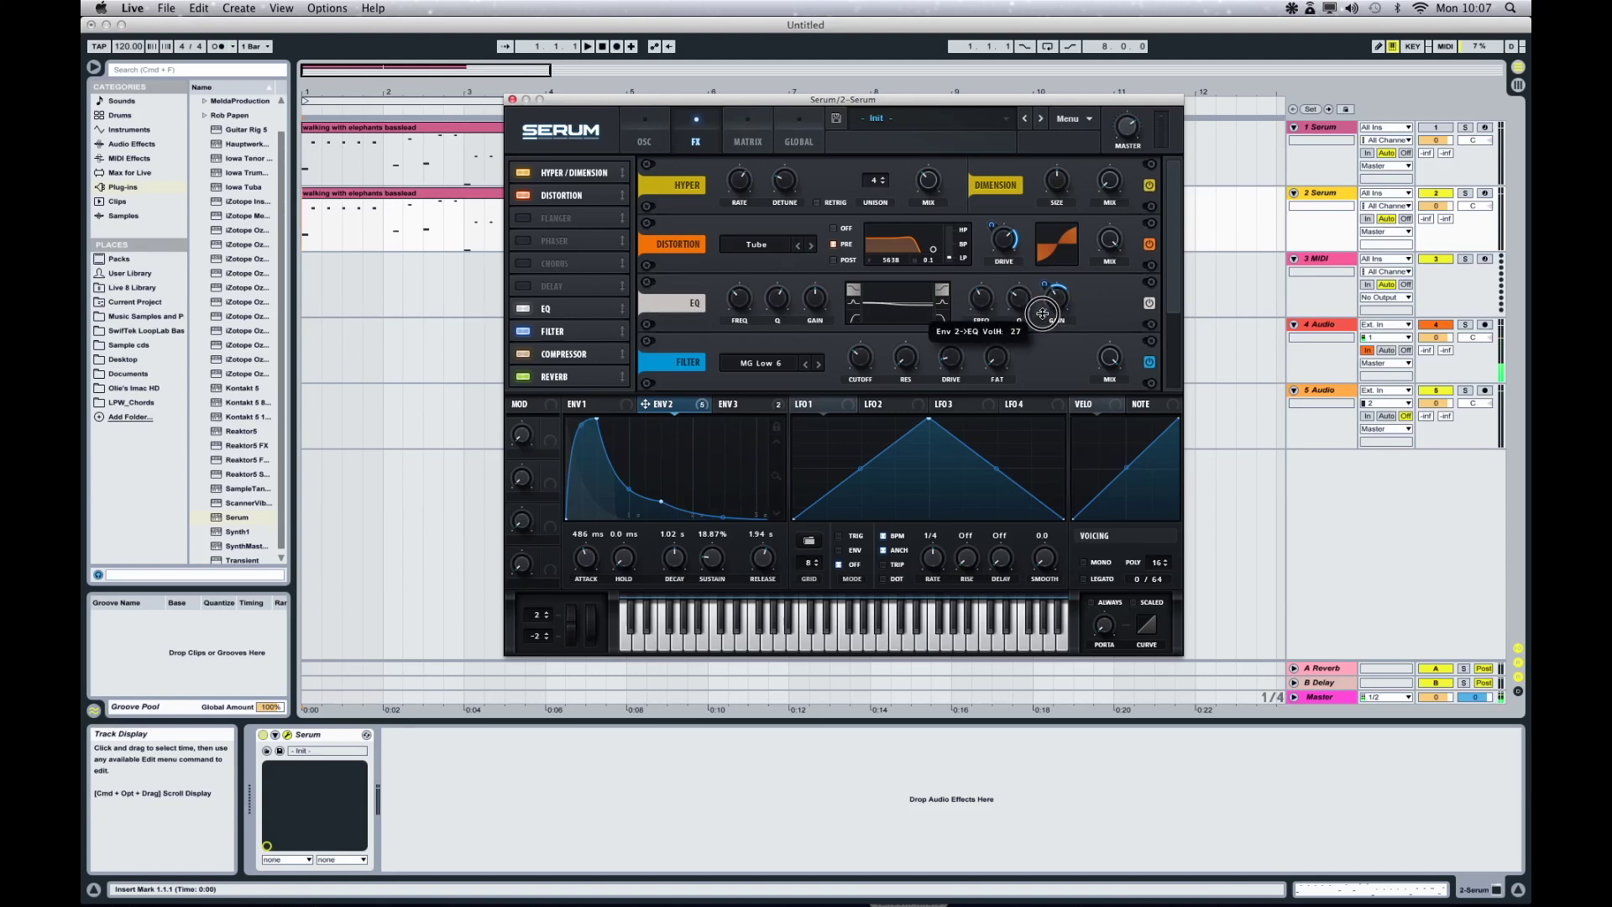
left_click_drag(1043, 314, 1040, 317)
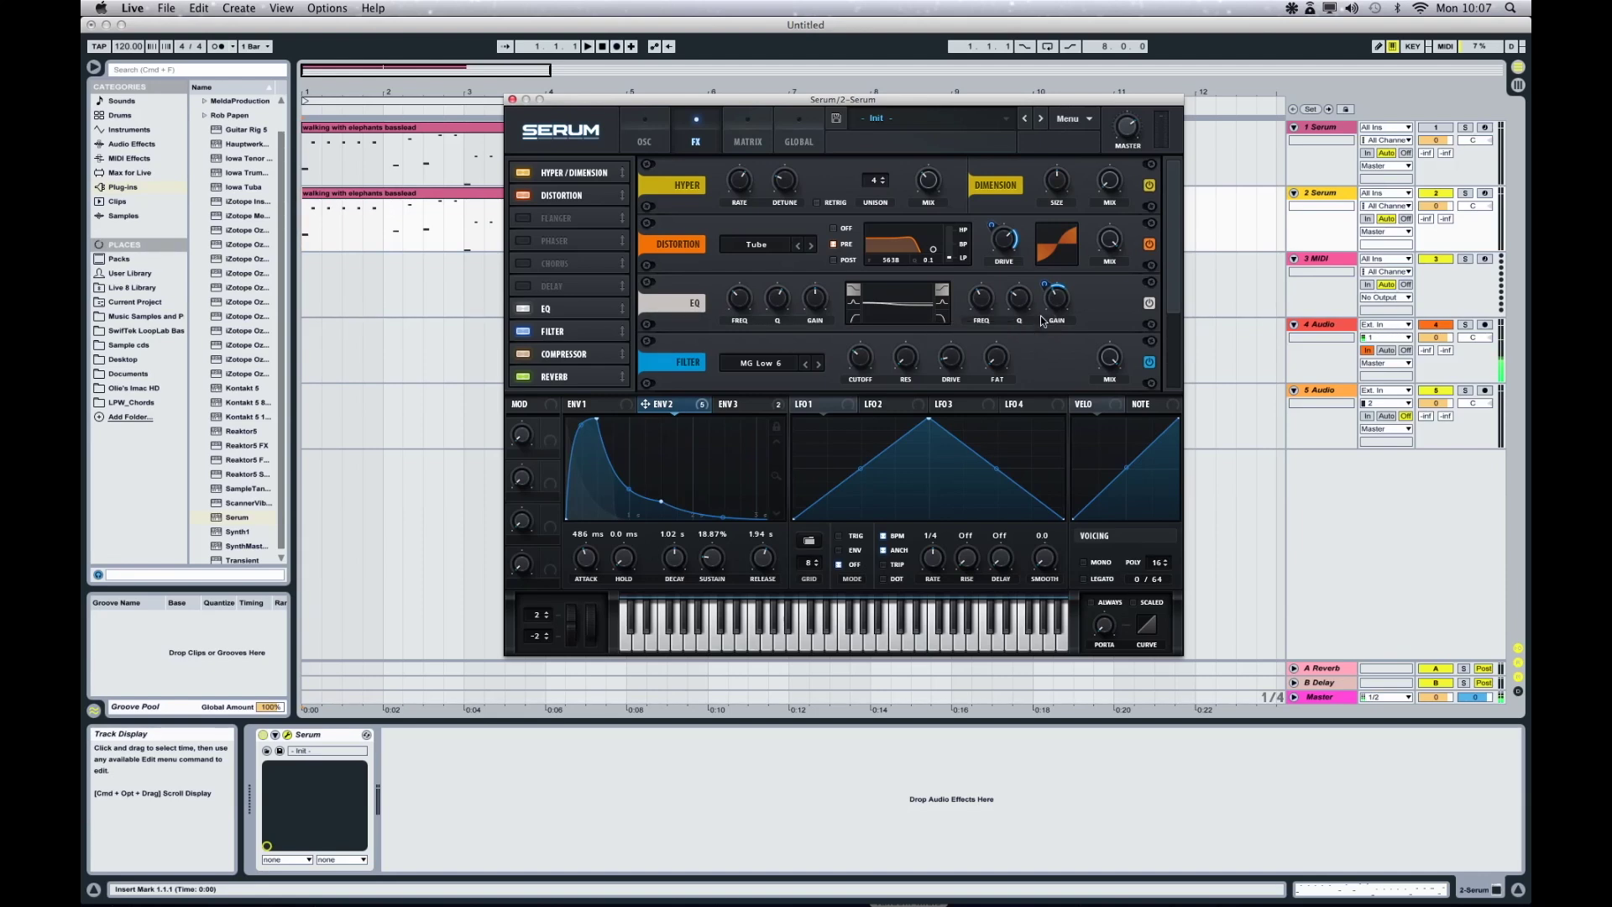
Assign Envelope 2 to the cutoff of the MG Low 6 effects filter with a modulation amount of 33
left_click_drag(698, 406, 849, 374)
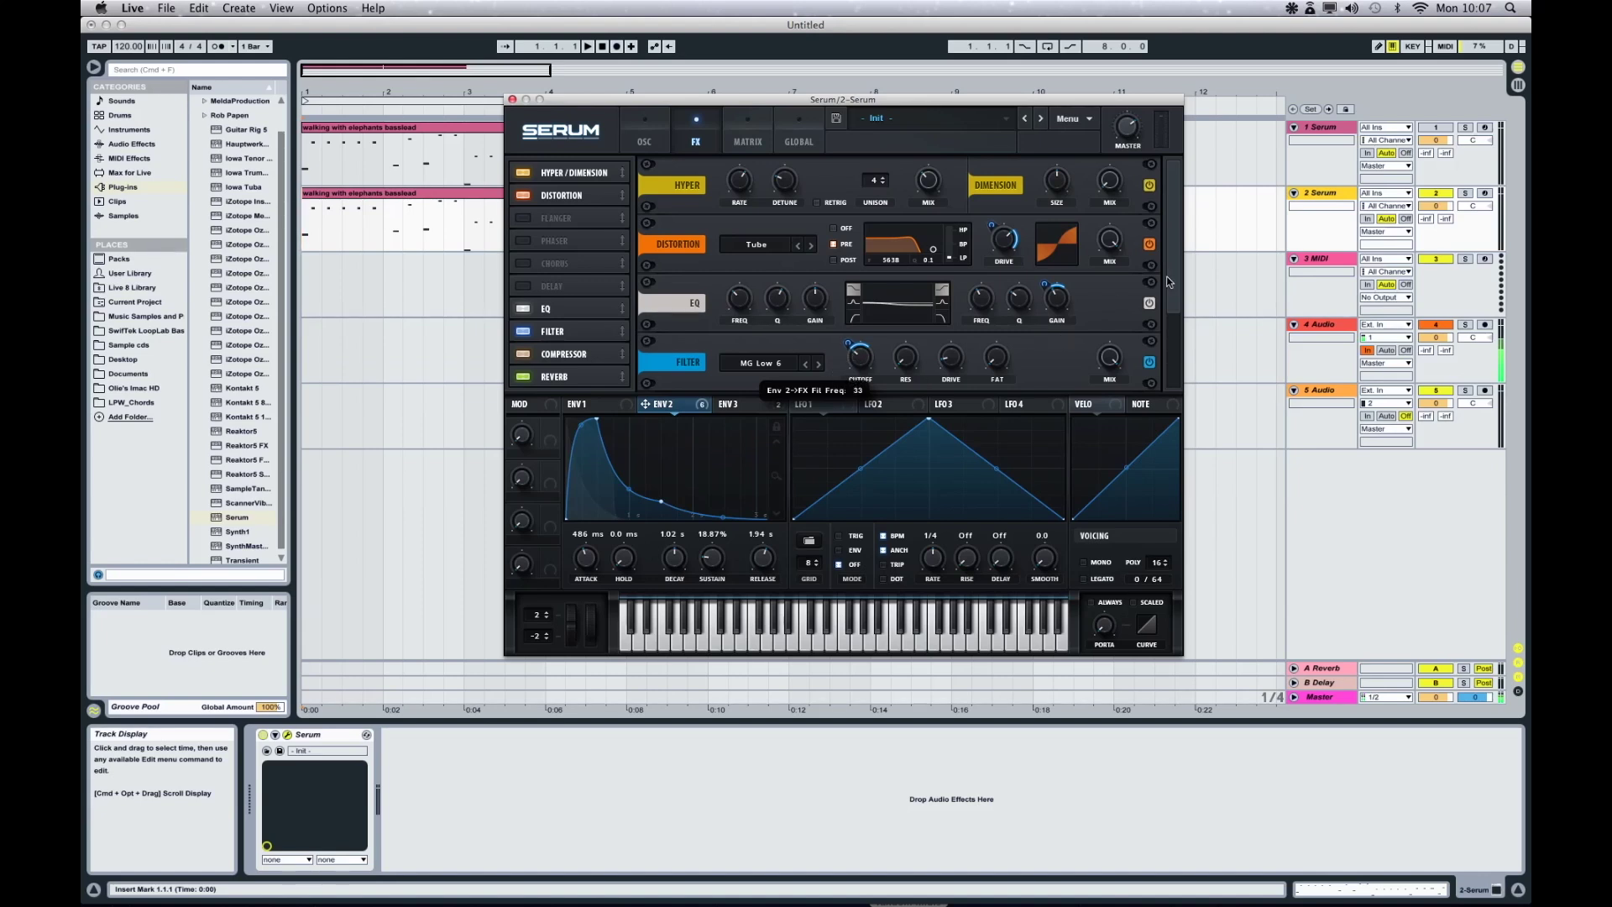
left_click_drag(1169, 286, 1170, 366)
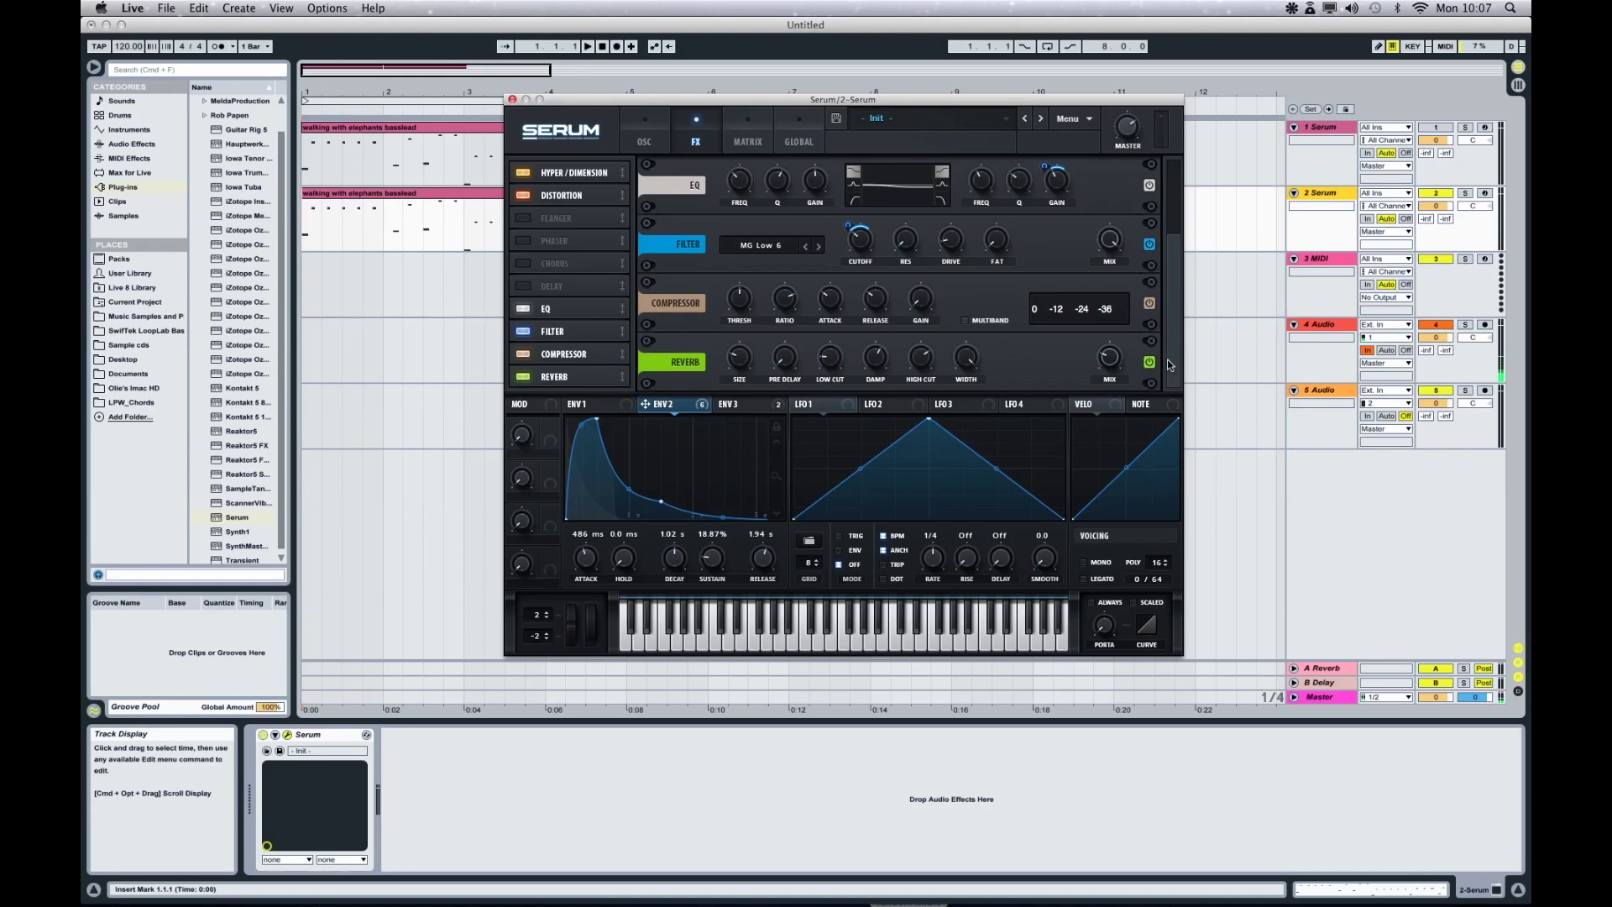
Play back the bass lead clip, raise Serum's master volume to 88%, and stop playback
left_click(590, 48)
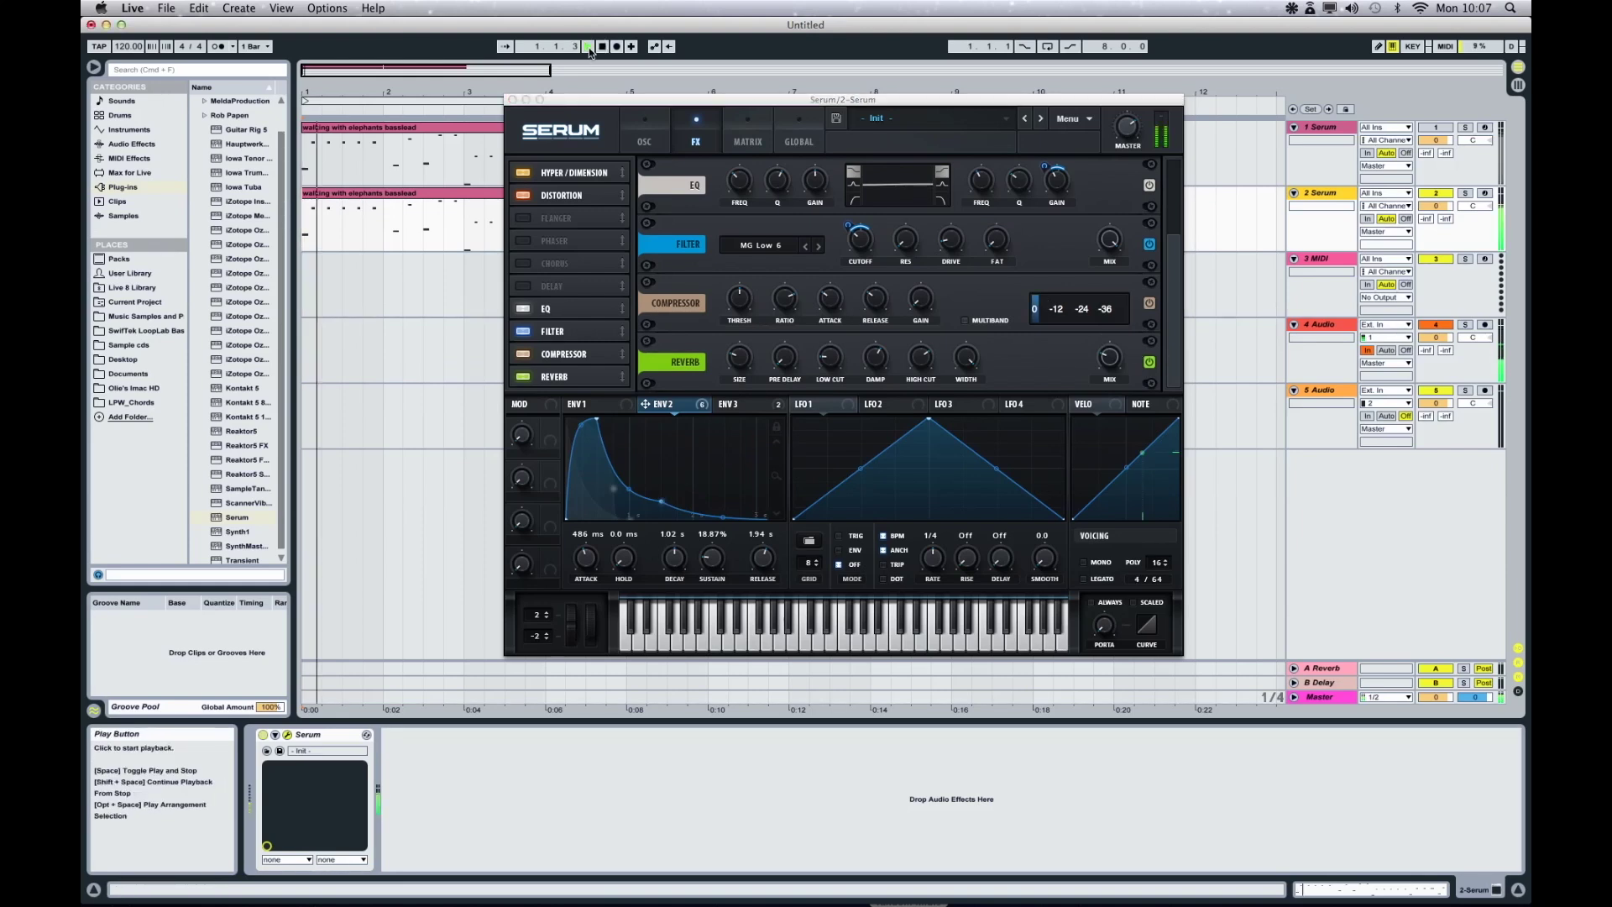
left_click(657, 134)
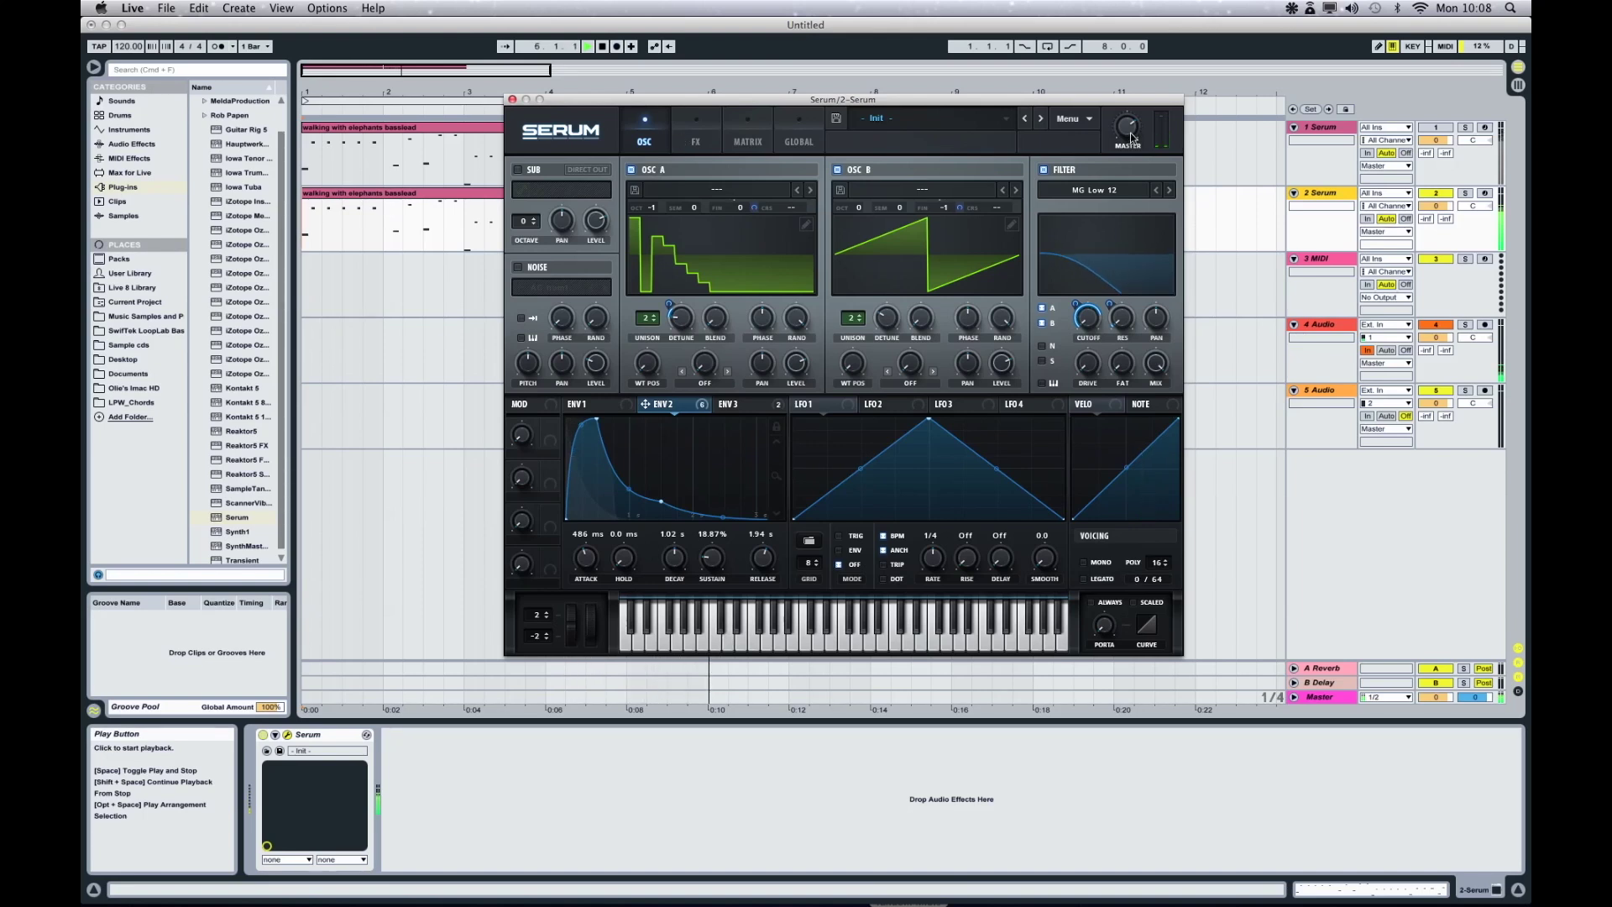
mouse_move(1134, 126)
left_click_drag(1134, 126, 1135, 121)
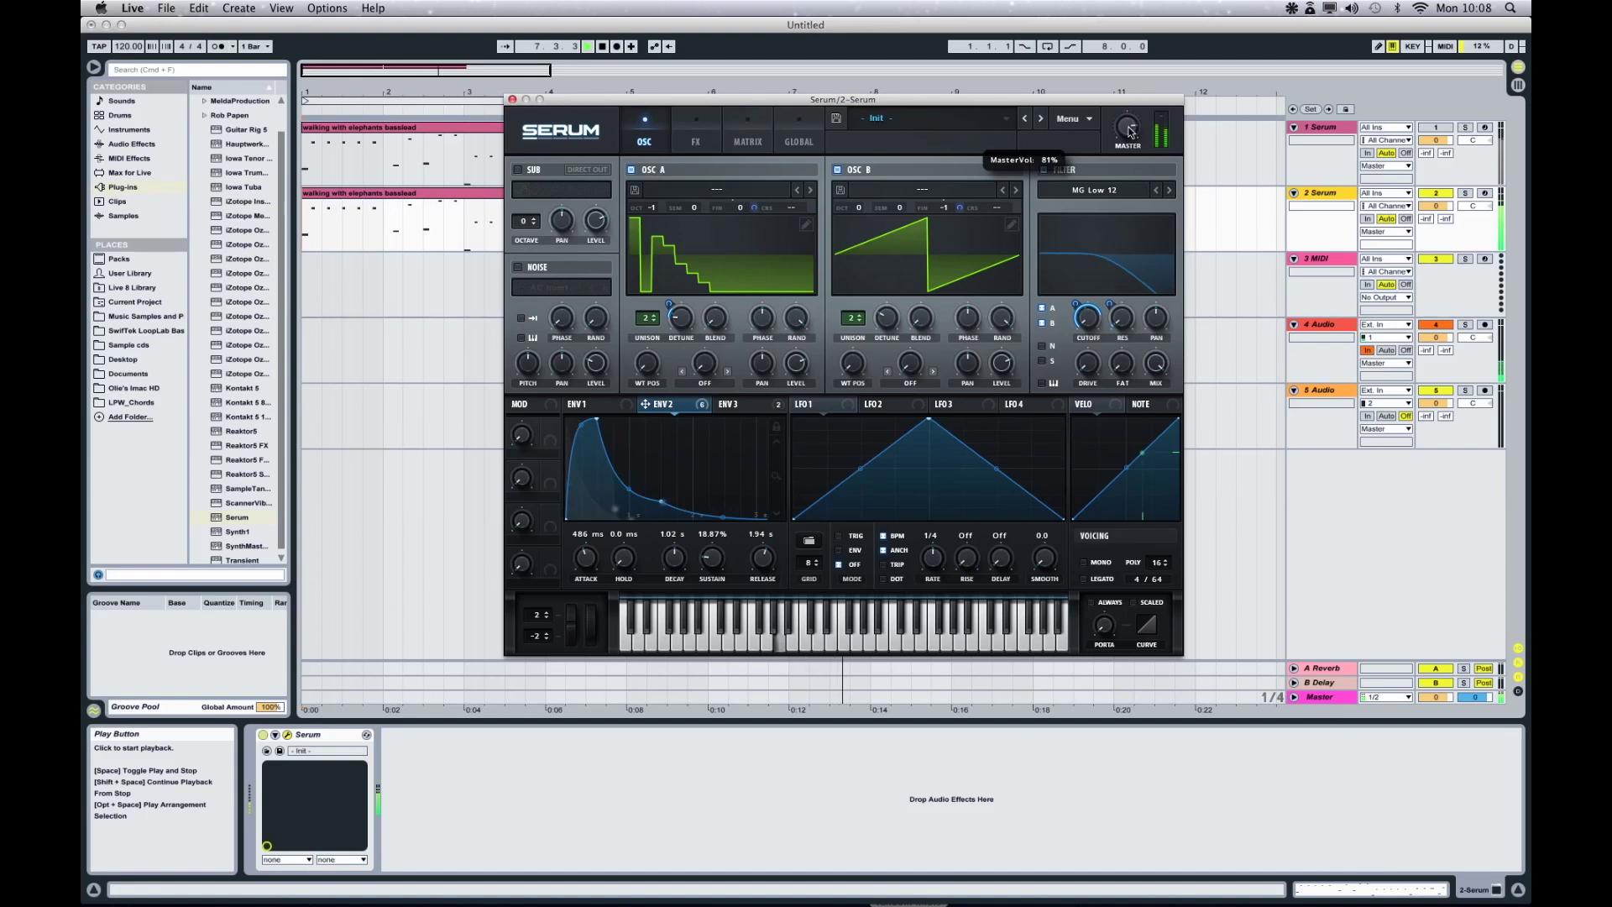
left_click_drag(1129, 124, 1133, 112)
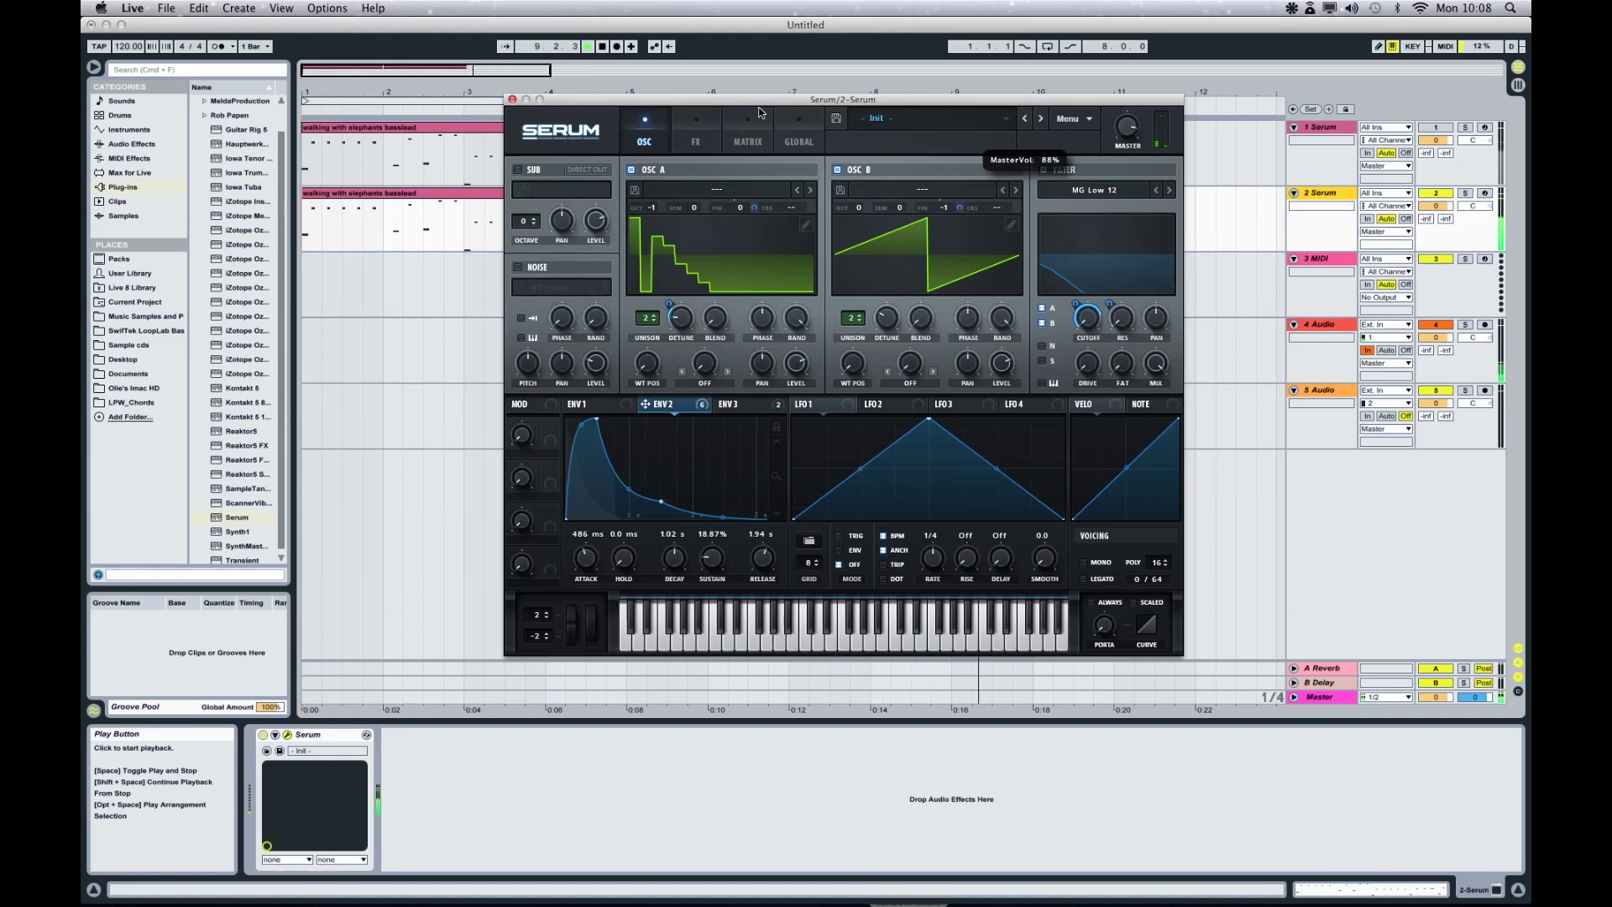
left_click(603, 48)
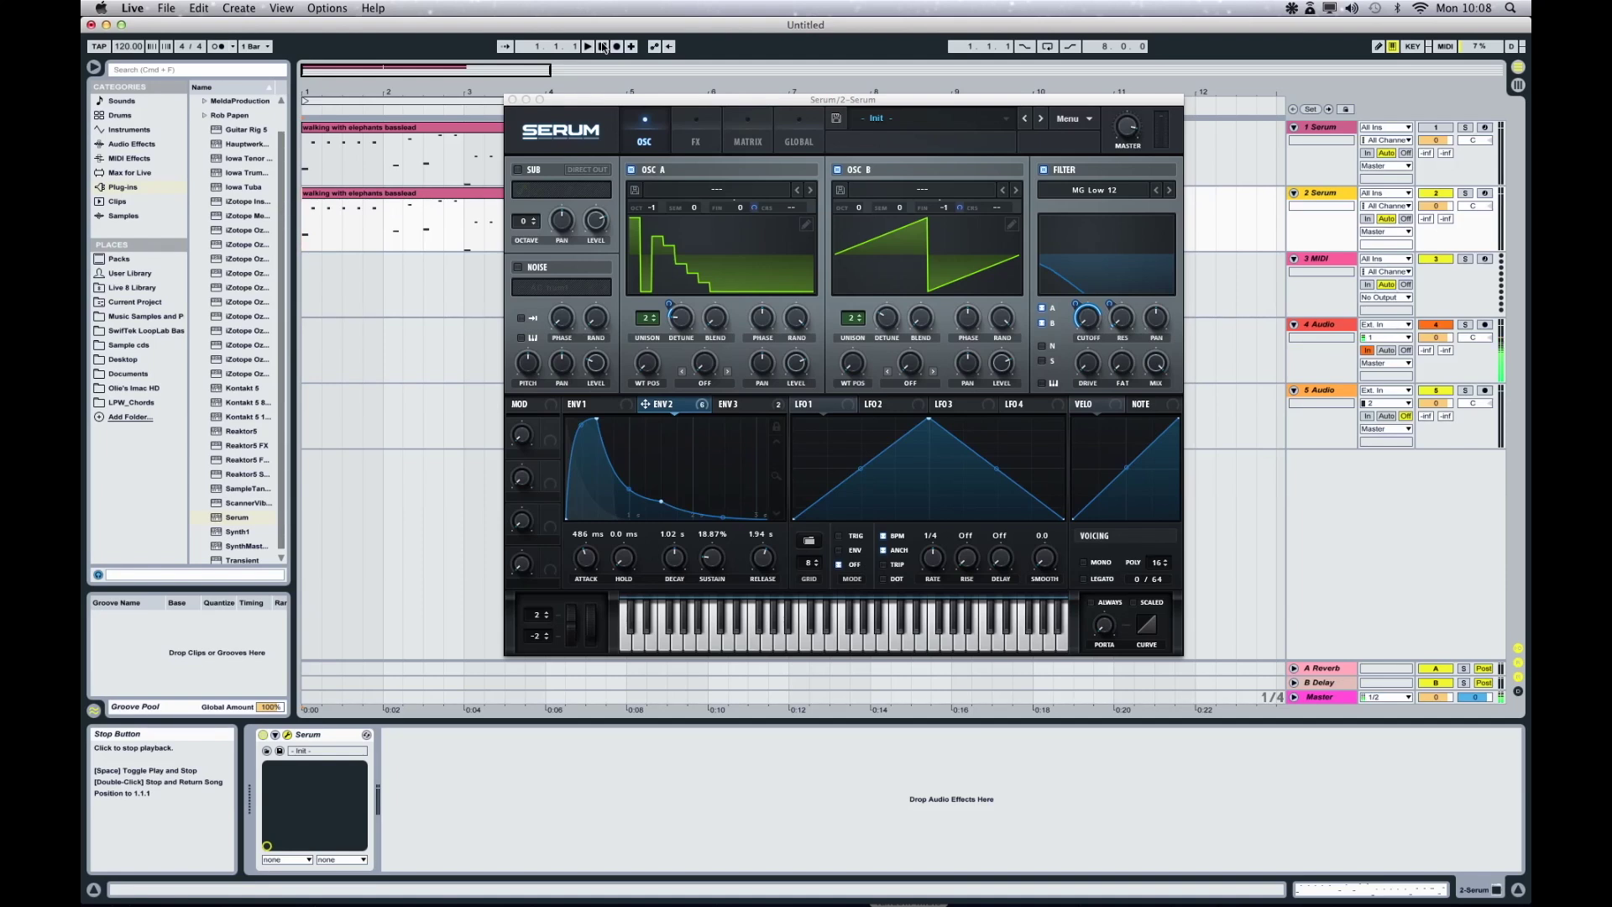
left_click(964, 158)
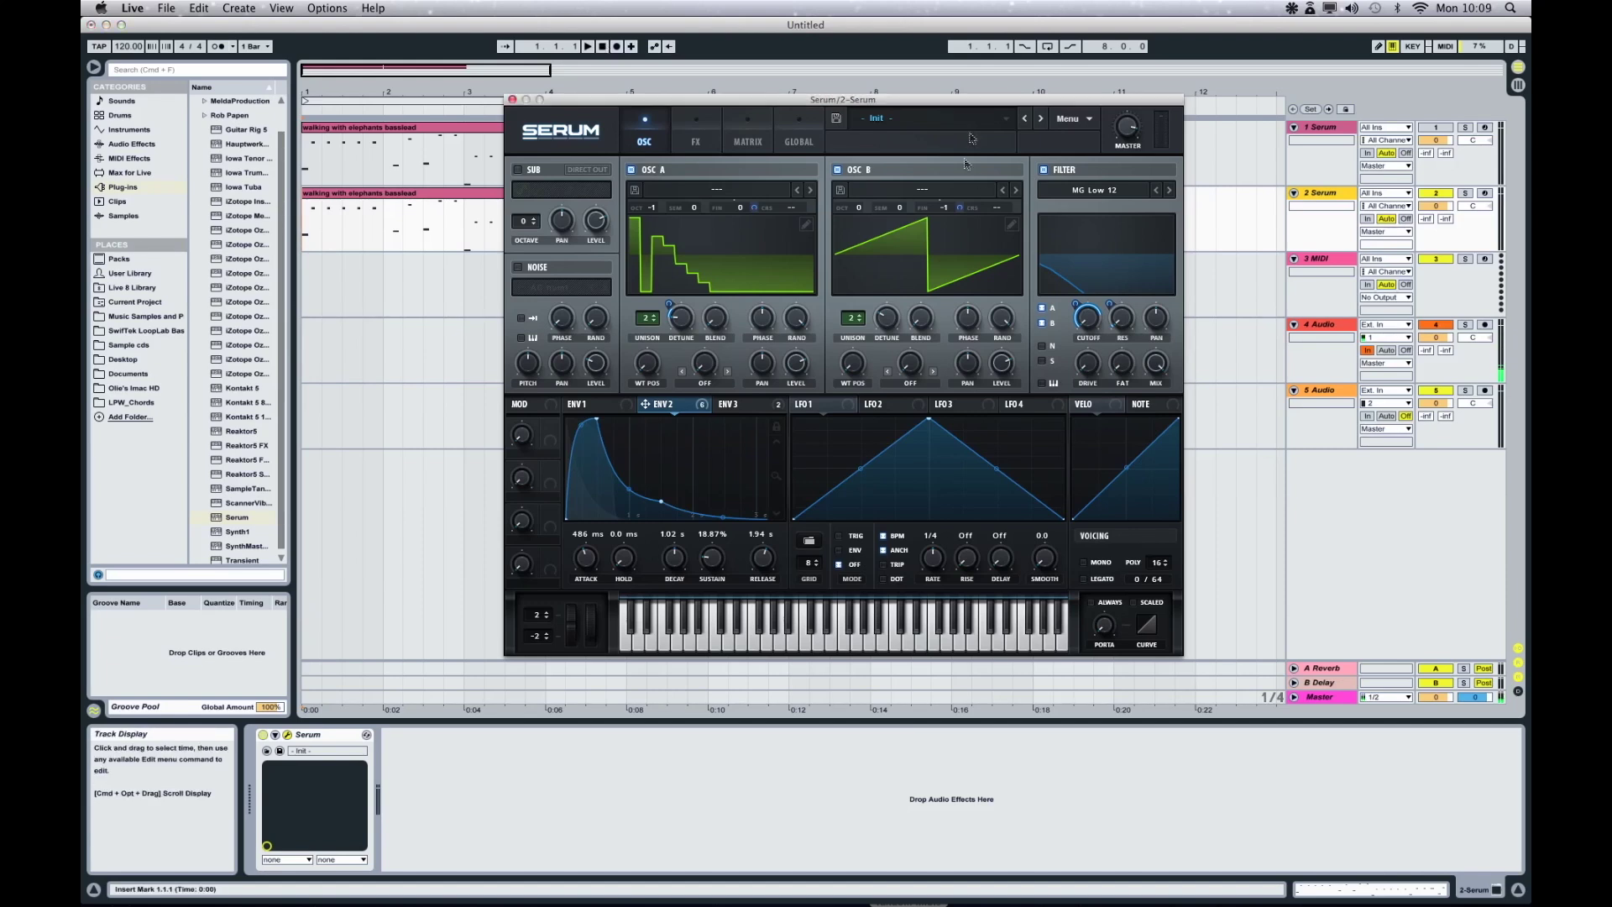